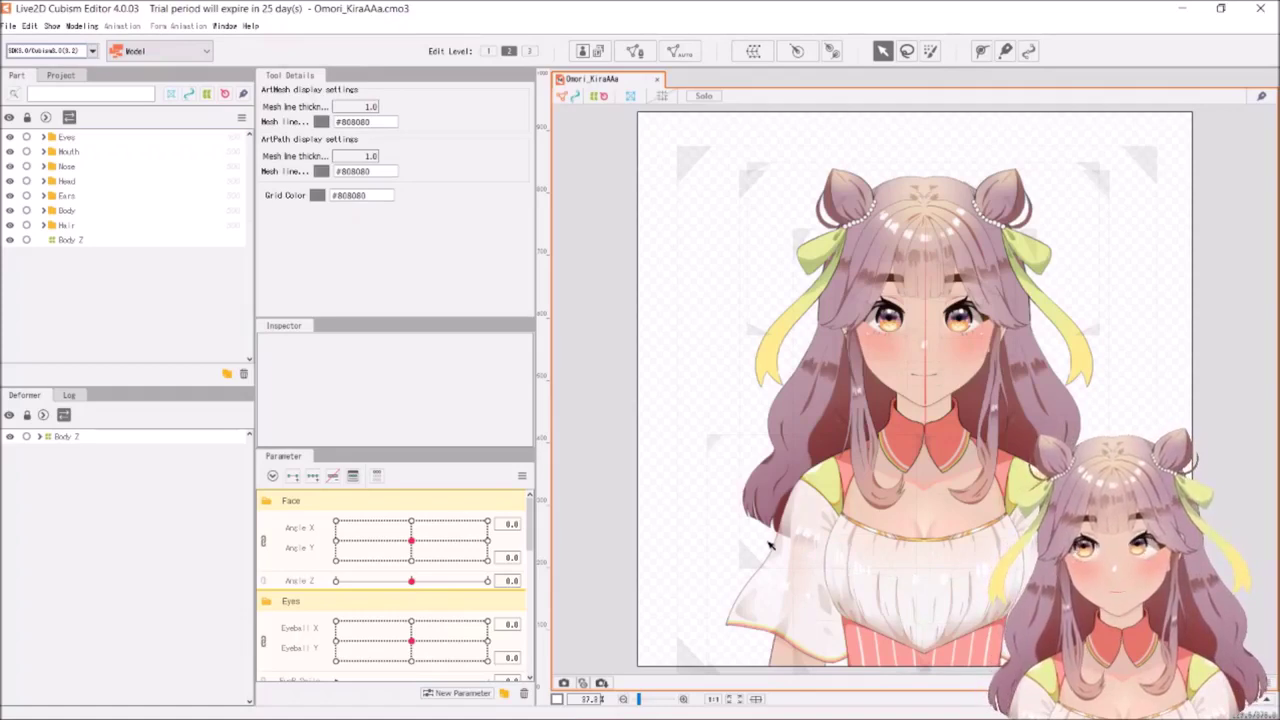
Expand Body Z and inspect the Body Warp, Body Z and Body Rotation deformers
{"action": "left_click", "coordinate": [41, 437]}
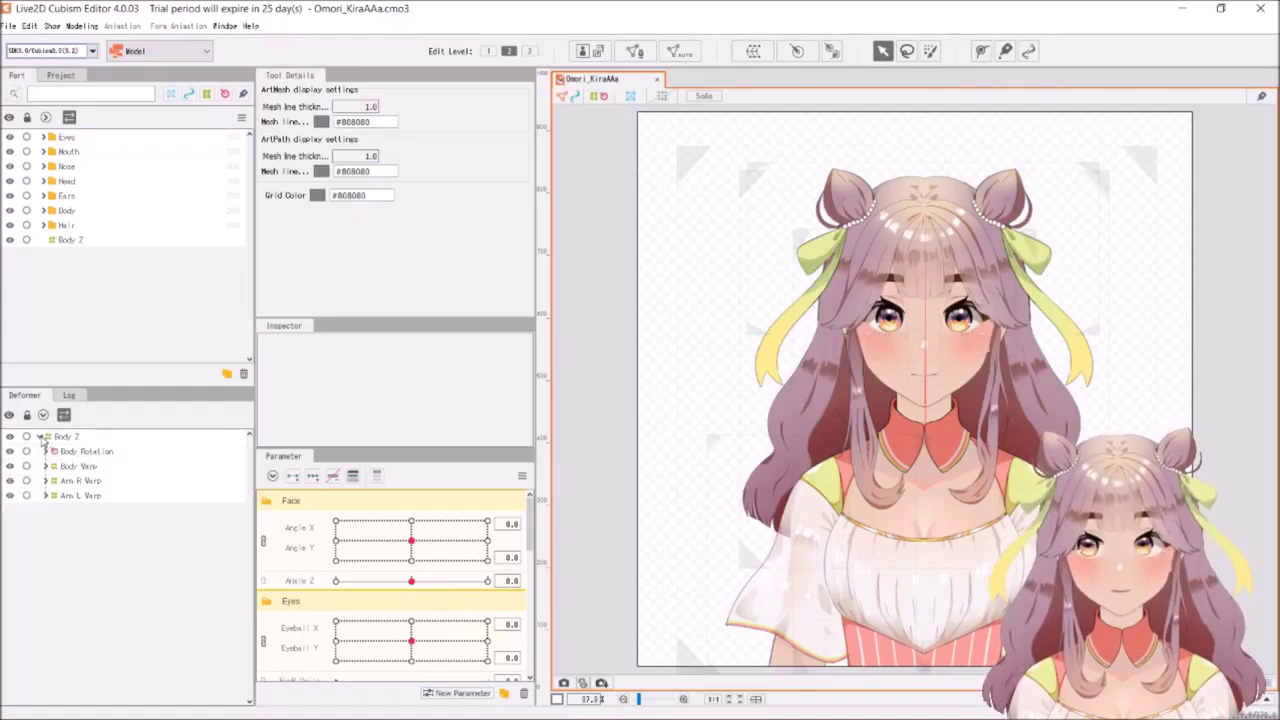
{"action": "left_click", "coordinate": [78, 466]}
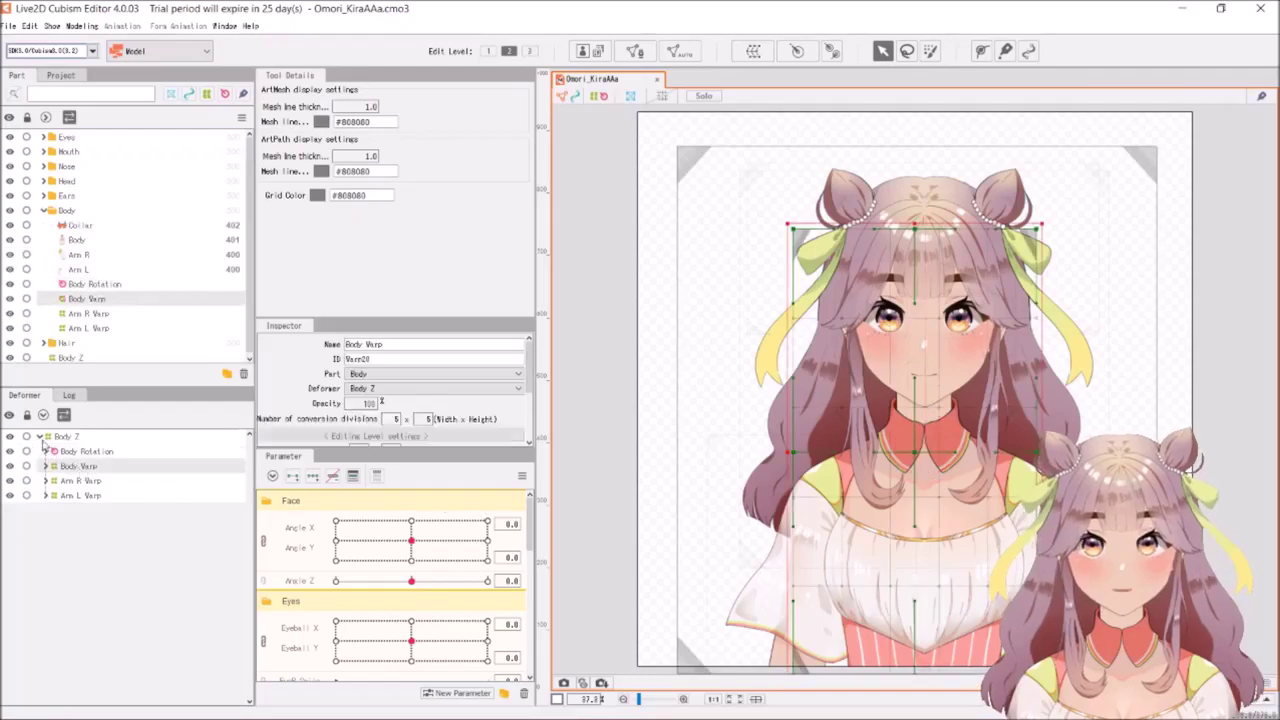
{"action": "left_click", "coordinate": [58, 437]}
{"action": "left_click", "coordinate": [86, 452]}
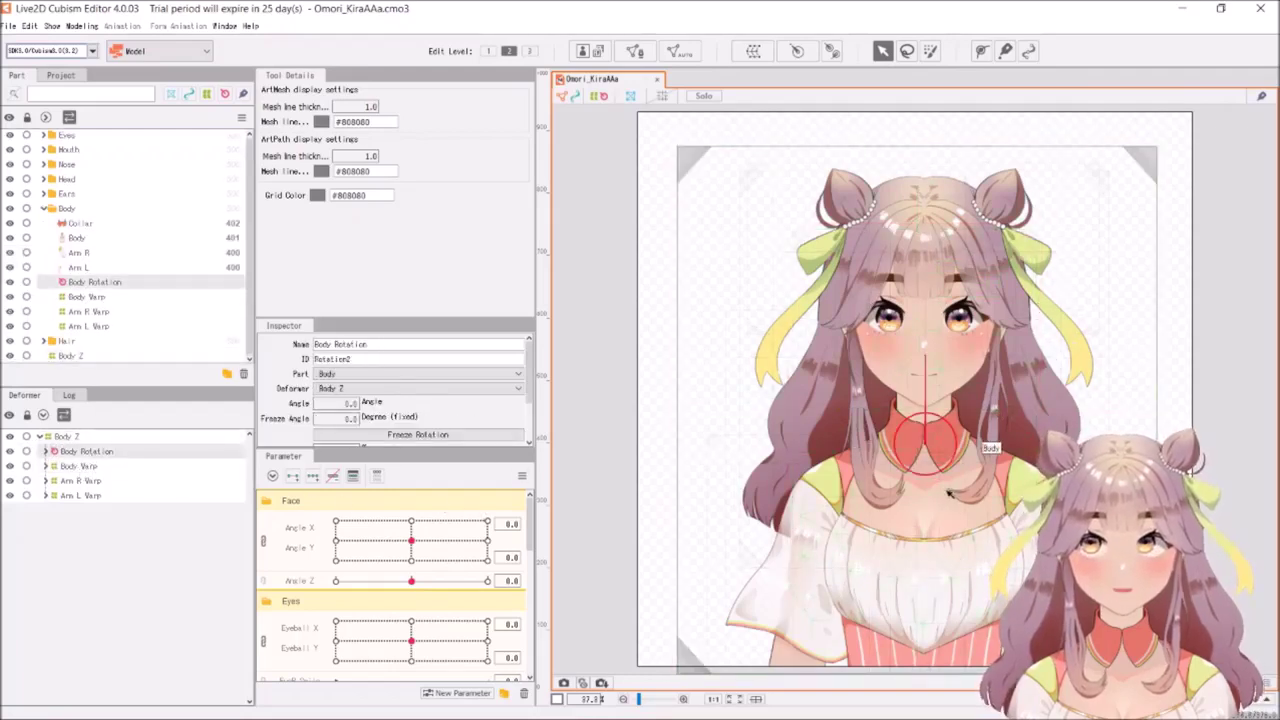
{"action": "left_click", "coordinate": [66, 437]}
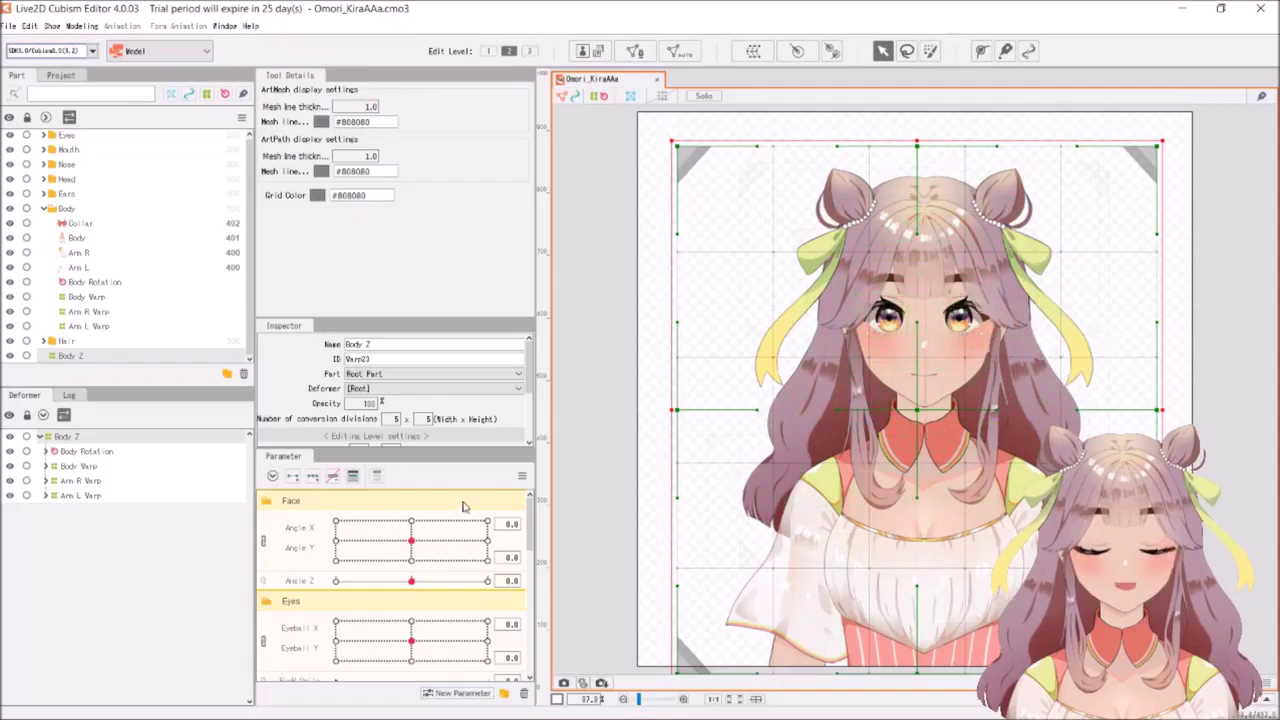
Drag the Body Z slider to its end to preview the full body tilt
{"action": "scroll", "coordinate": [412, 612], "scroll_direction": "down", "scroll_amount": 5}
{"action": "scroll", "coordinate": [410, 616], "scroll_direction": "down", "scroll_amount": 2}
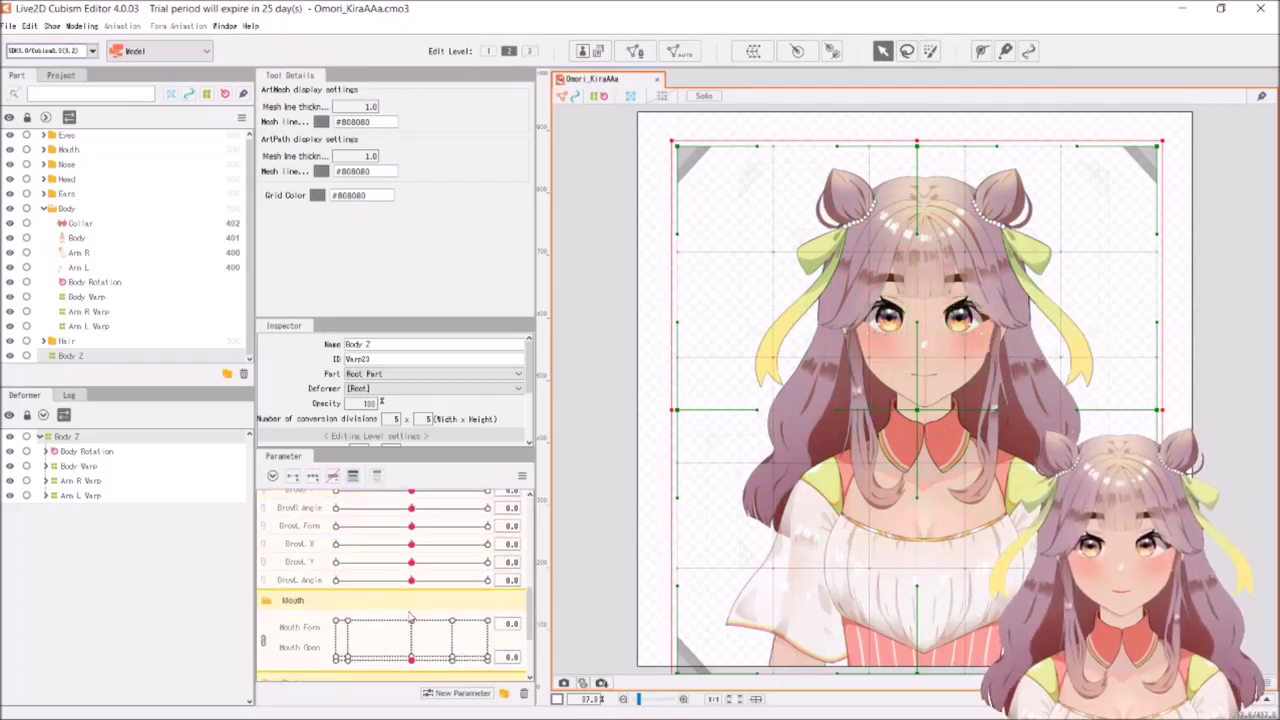
{"action": "scroll", "coordinate": [410, 617], "scroll_direction": "down", "scroll_amount": 3}
{"action": "left_click_drag", "start_coordinate": [410, 600], "coordinate": [475, 600]}
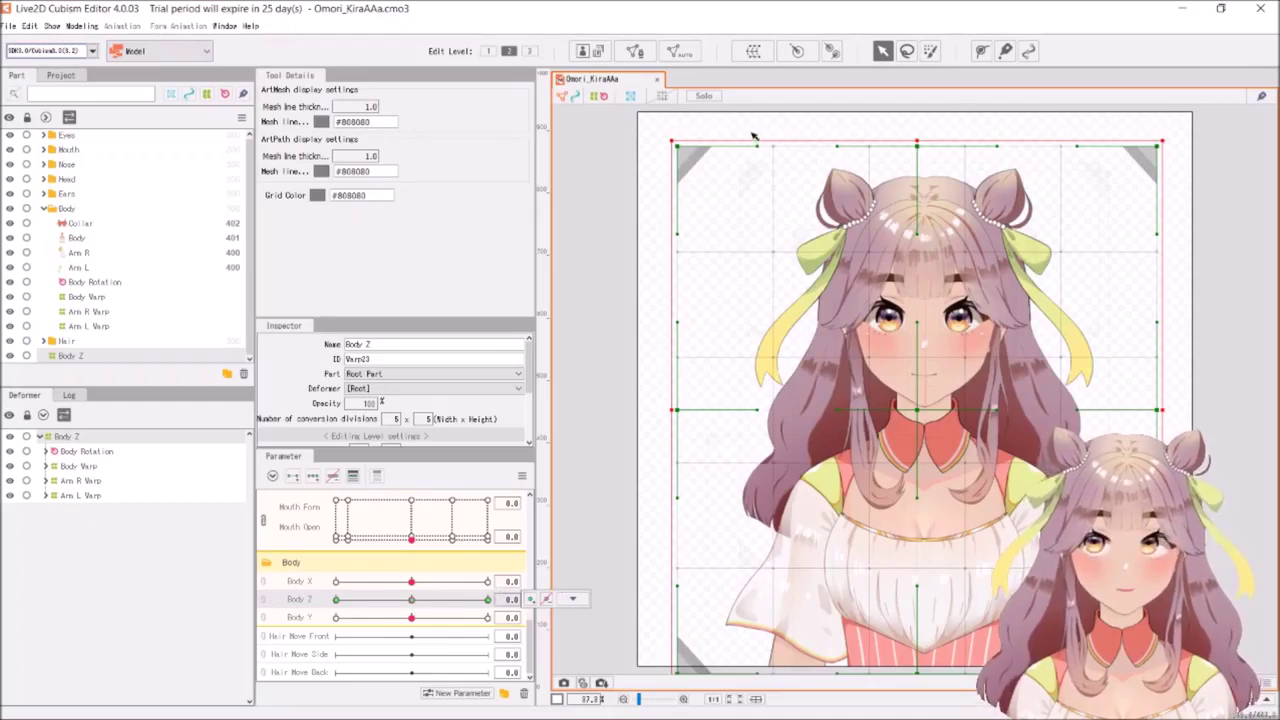
{"action": "left_click", "coordinate": [753, 52]}
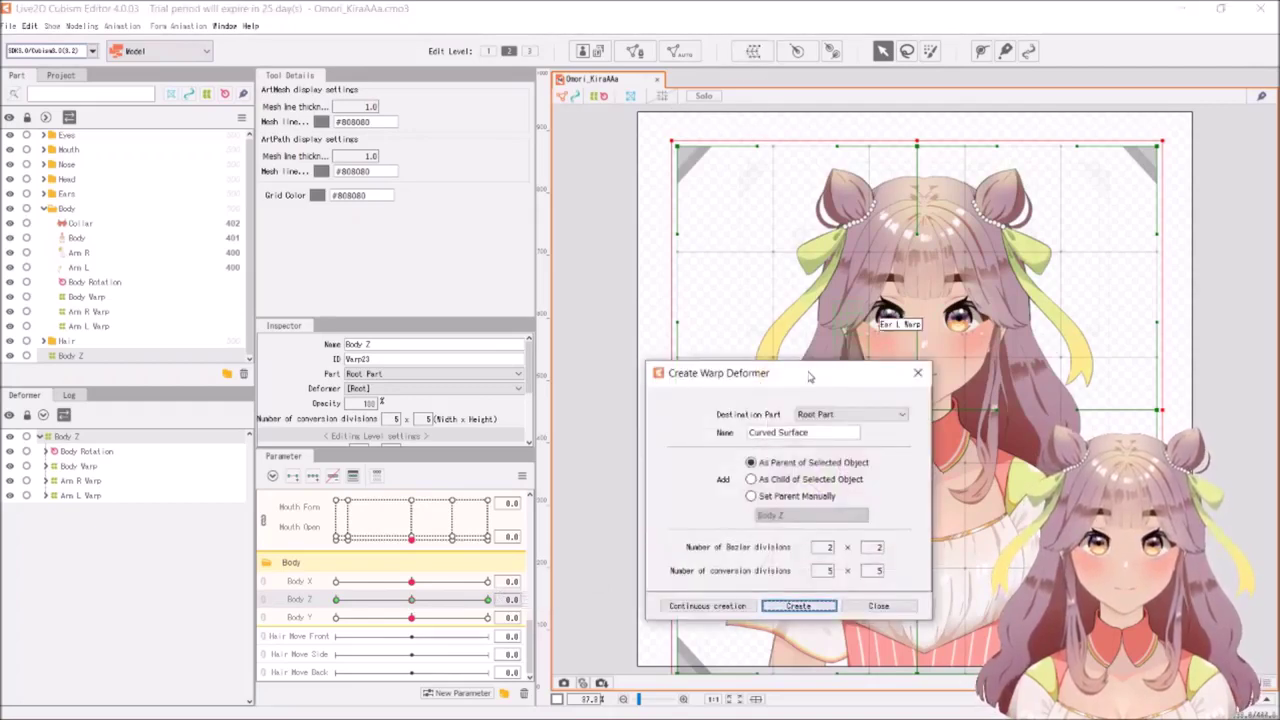
Place the new warp deformer in the Head part as Head Warp2 and review parent options
{"action": "left_click_drag", "start_coordinate": [815, 373], "coordinate": [817, 277]}
{"action": "left_click", "coordinate": [870, 319]}
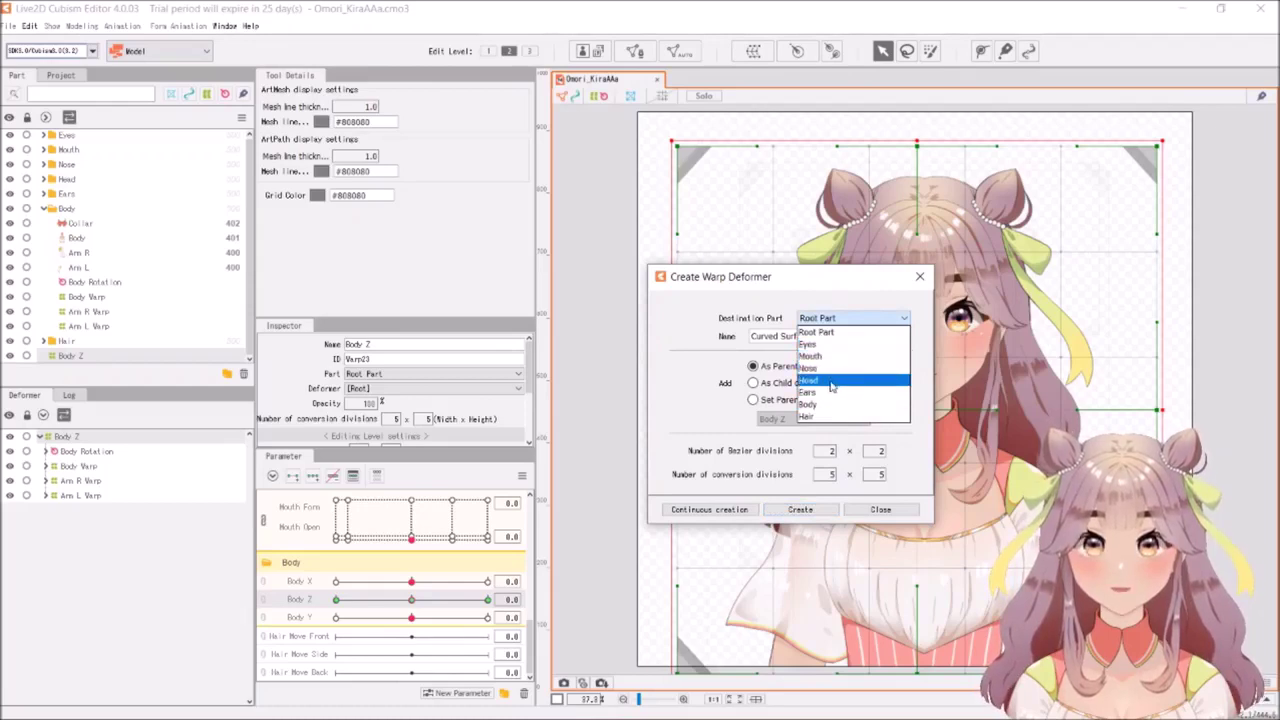
{"action": "left_click", "coordinate": [832, 380]}
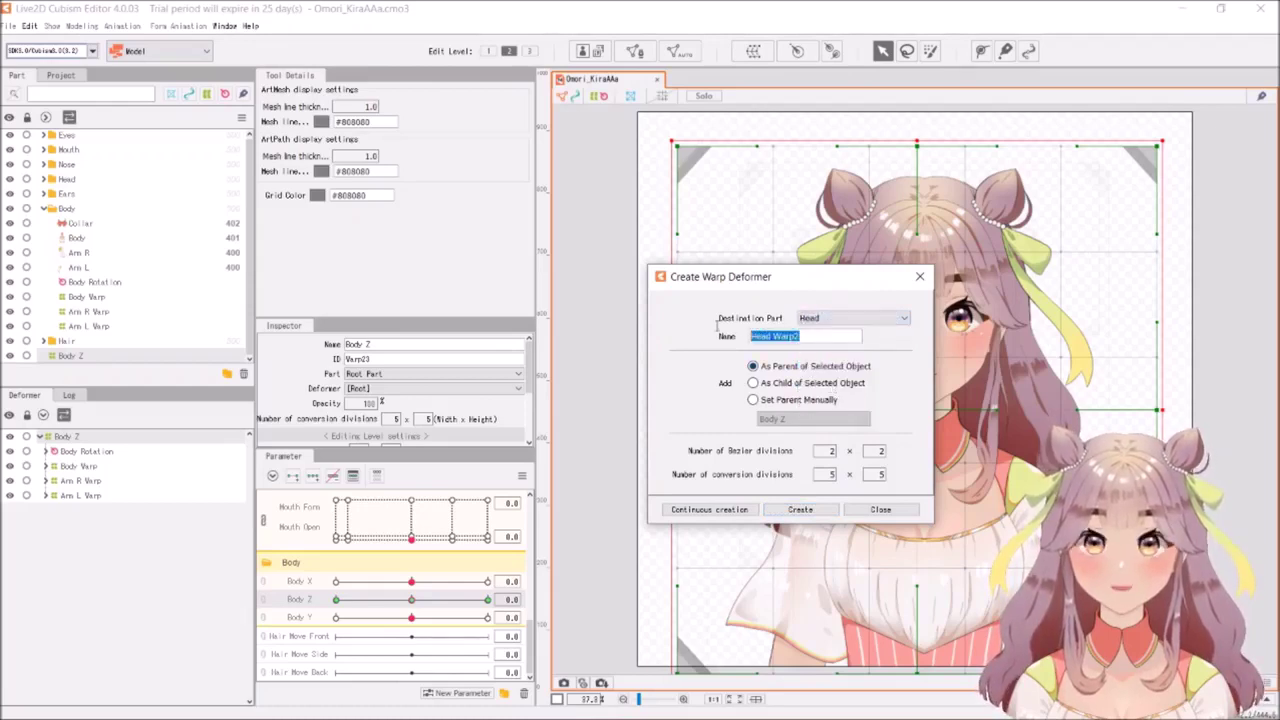
{"action": "left_click", "coordinate": [816, 339]}
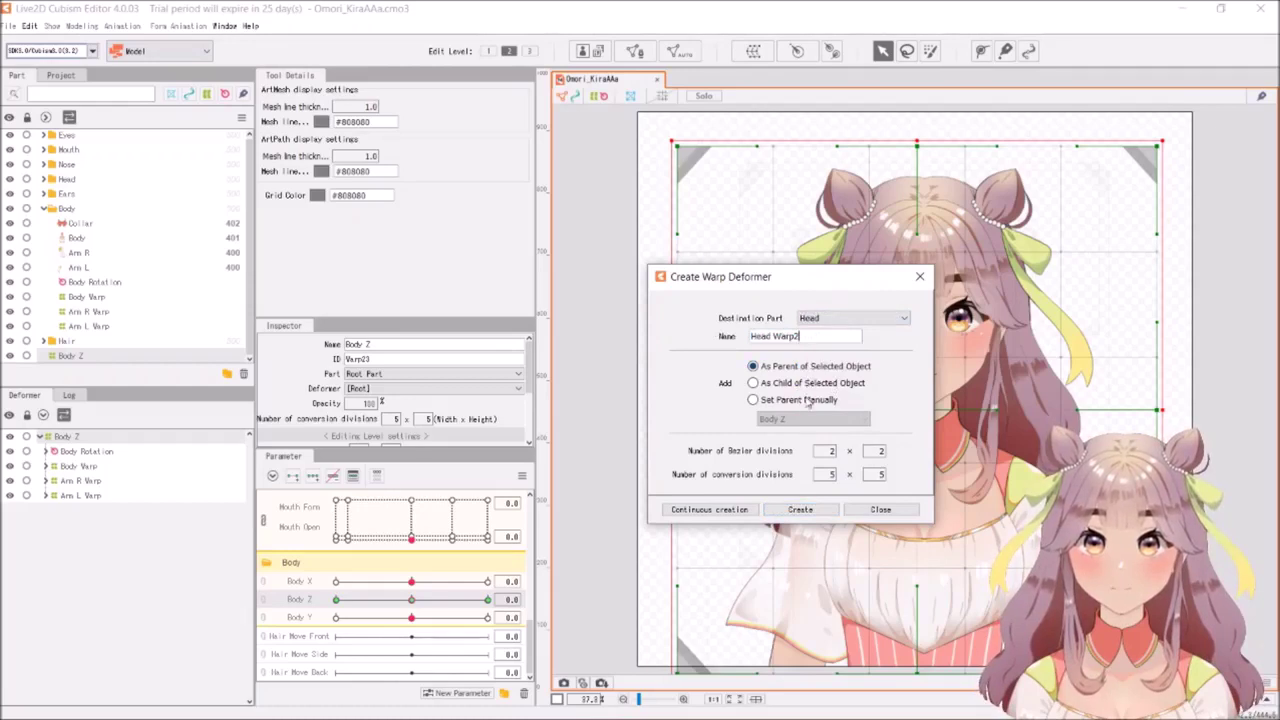
{"action": "left_click", "coordinate": [808, 401]}
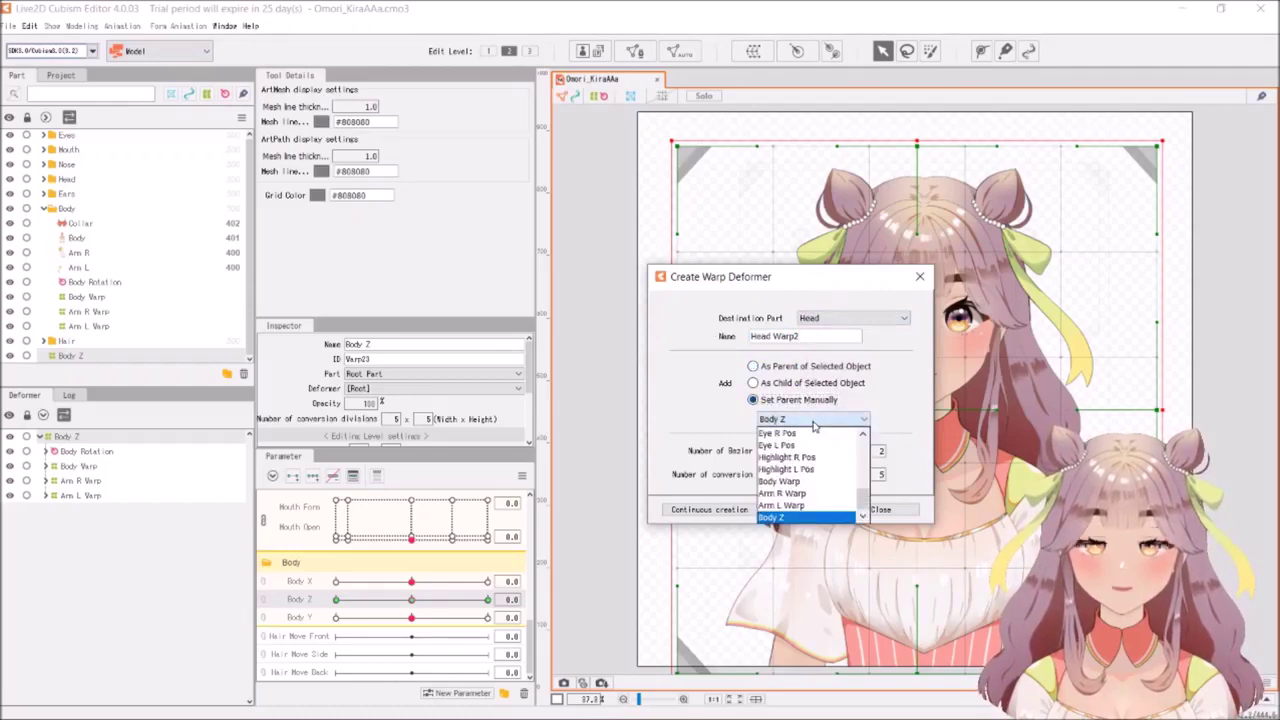
{"action": "left_click_drag", "start_coordinate": [863, 500], "coordinate": [866, 451]}
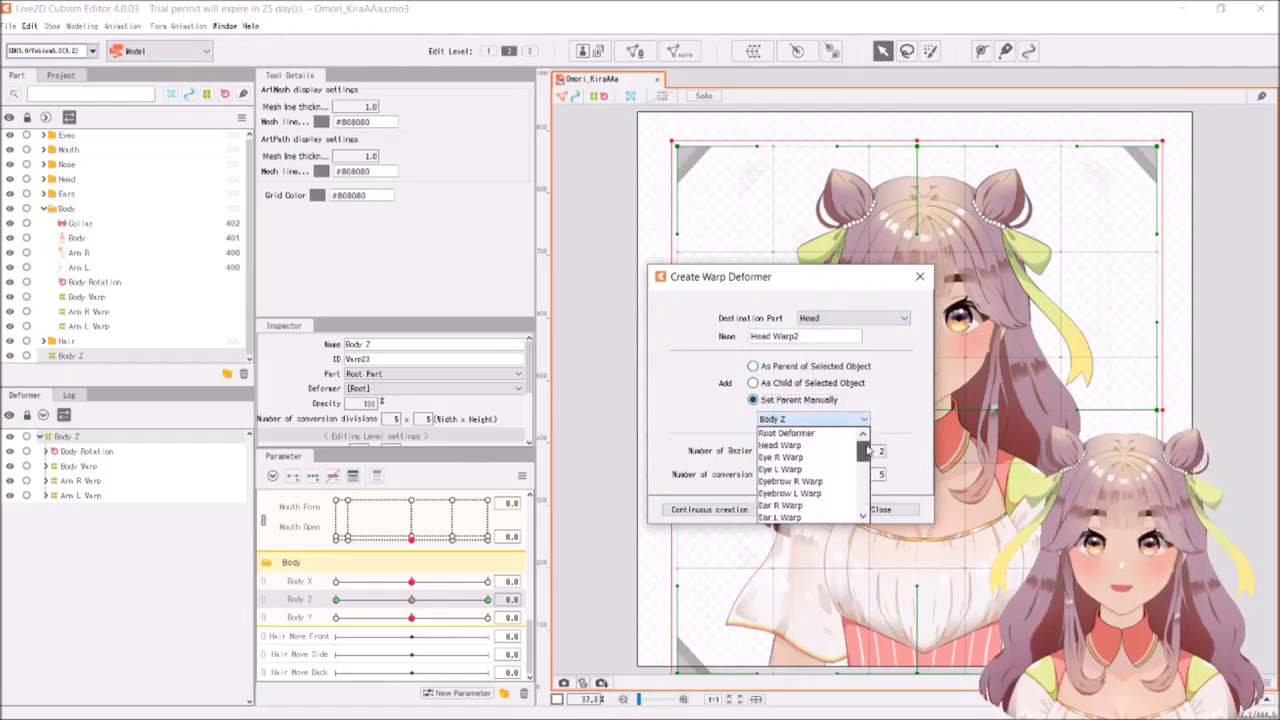
{"action": "left_click", "coordinate": [851, 416]}
Try child and parent placement options, leave the parent at Body Z, and cancel creation
{"action": "left_click", "coordinate": [845, 384]}
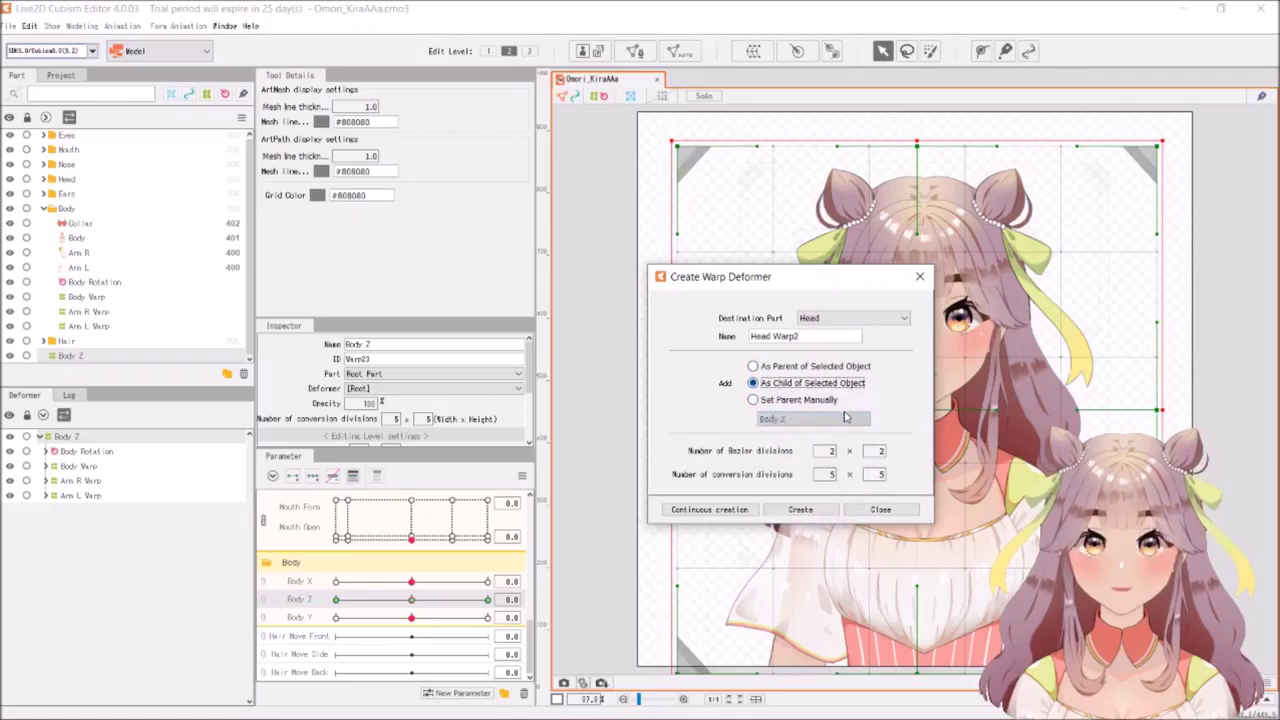
{"action": "left_click", "coordinate": [826, 367]}
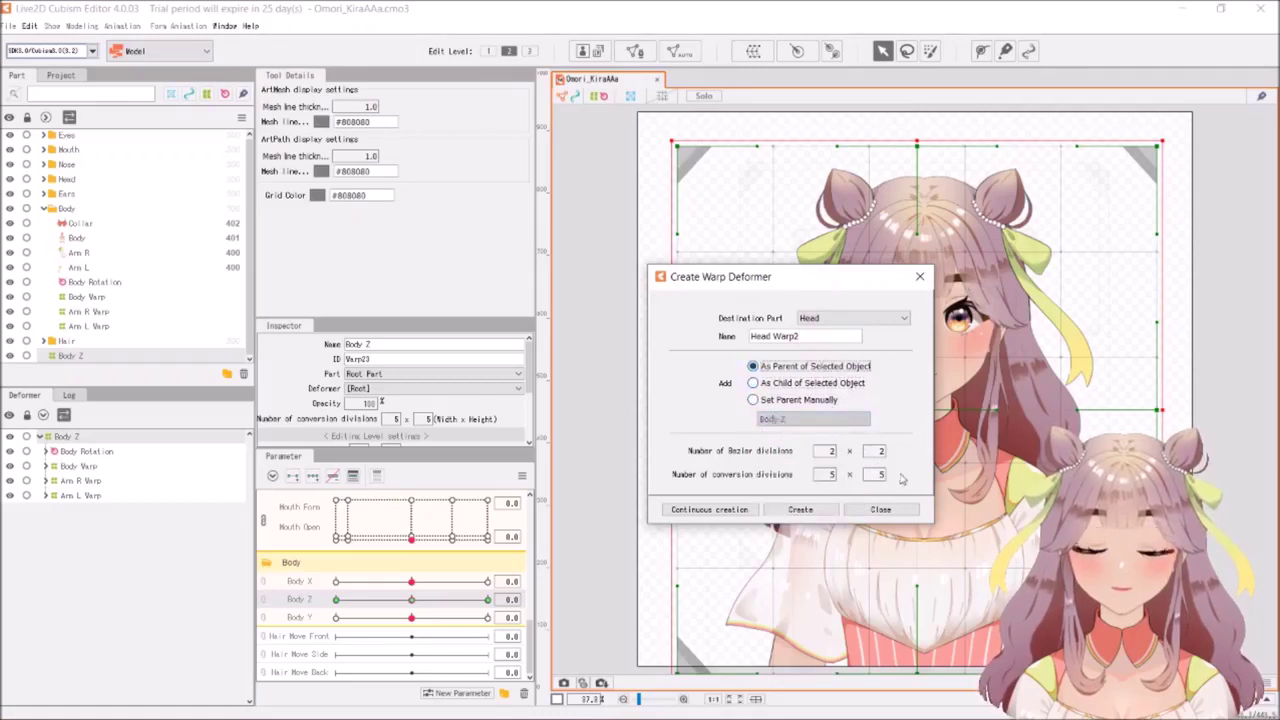
{"action": "left_click", "coordinate": [818, 400]}
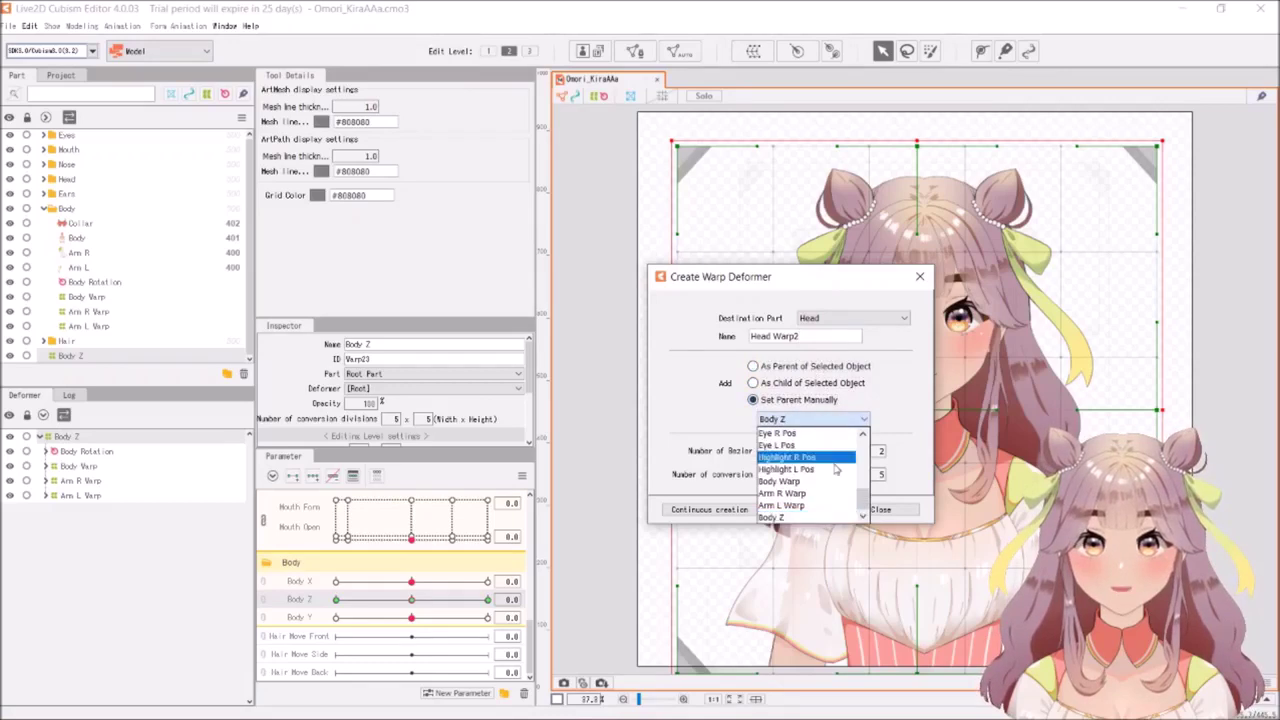
{"action": "scroll", "coordinate": [864, 487], "scroll_direction": "down", "scroll_amount": 2}
{"action": "scroll", "coordinate": [864, 487], "scroll_direction": "down", "scroll_amount": 3}
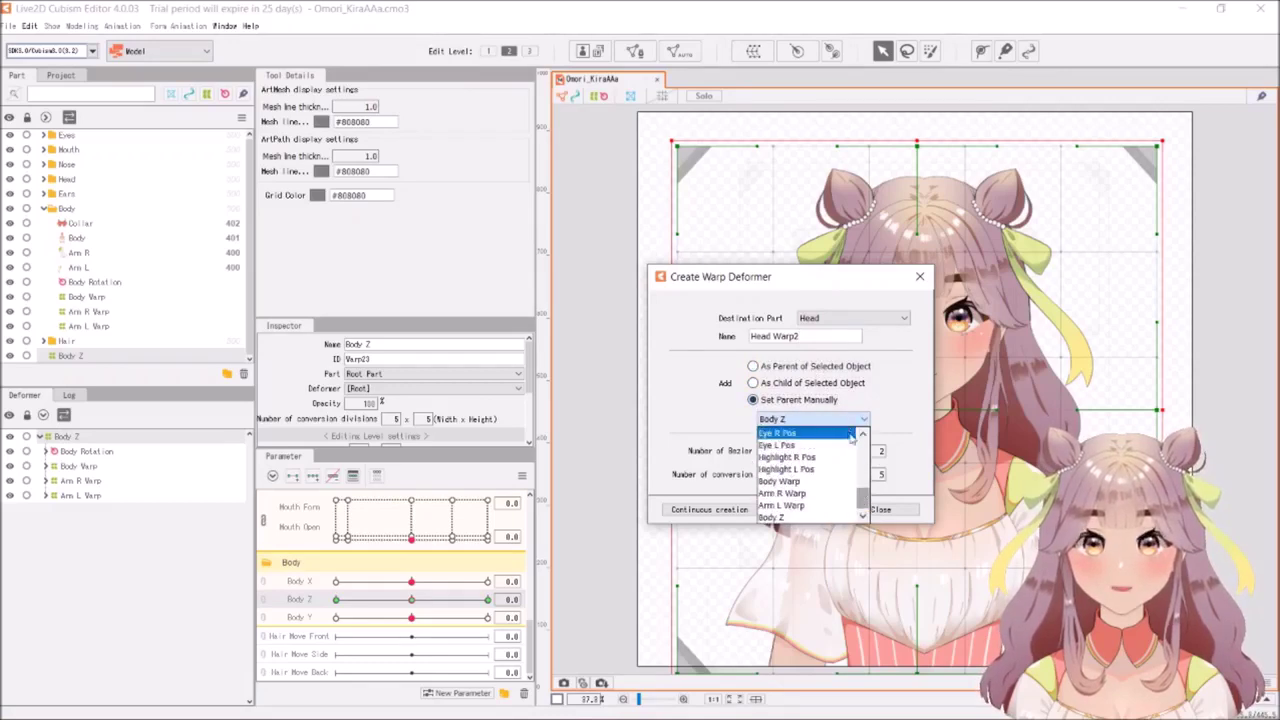
{"action": "left_click", "coordinate": [852, 424]}
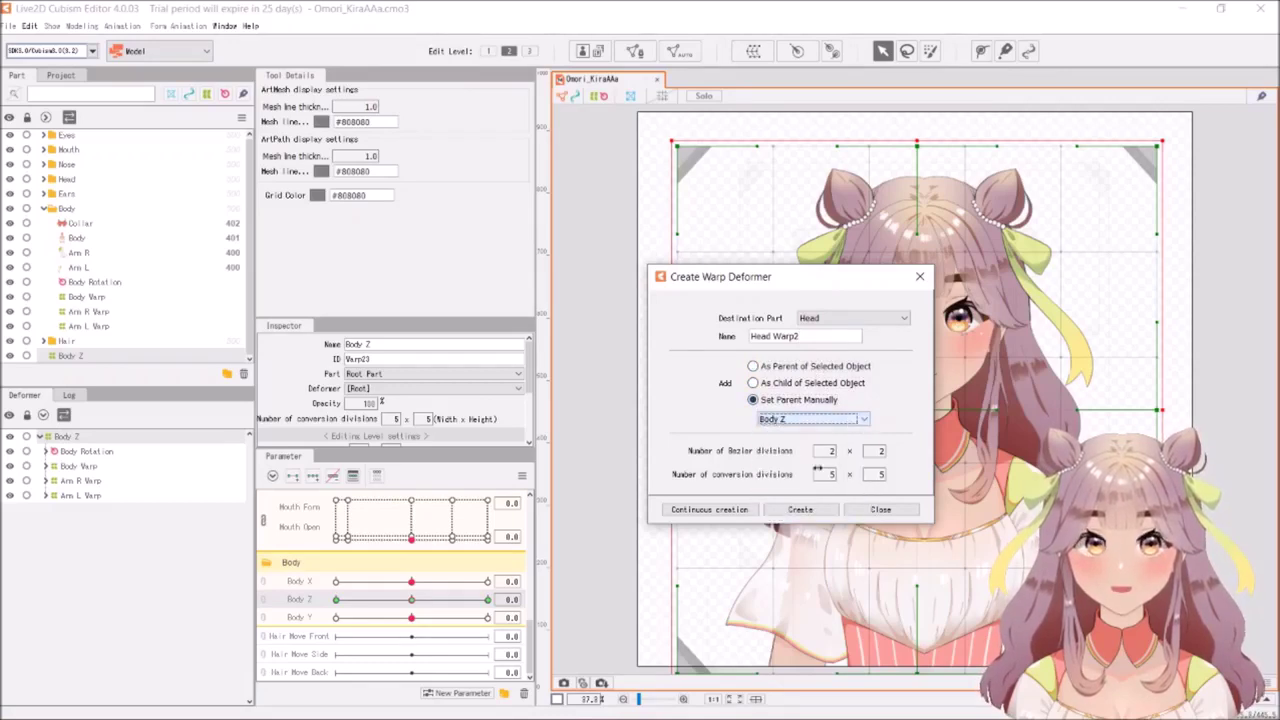
{"action": "left_click", "coordinate": [880, 510]}
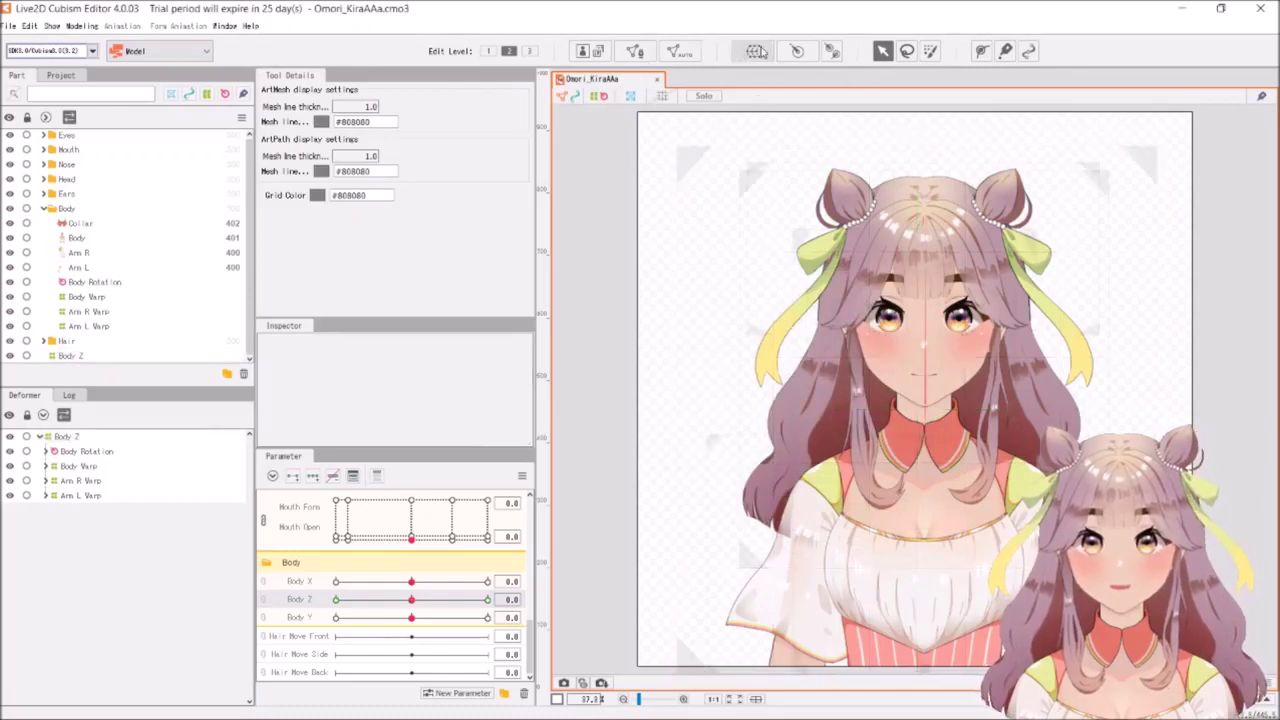
Recreate the warp deformer in the Head part as Head Warp2
{"action": "left_click", "coordinate": [753, 50]}
{"action": "left_click", "coordinate": [893, 320]}
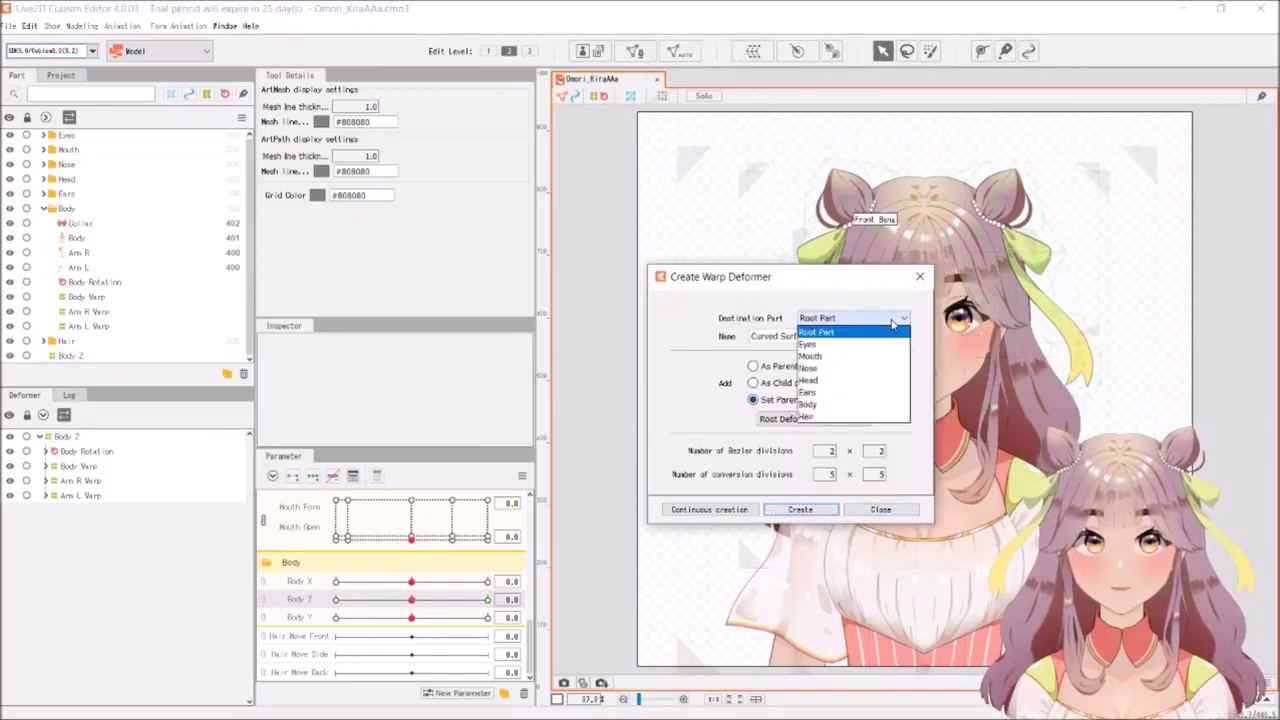
{"action": "left_click", "coordinate": [838, 390]}
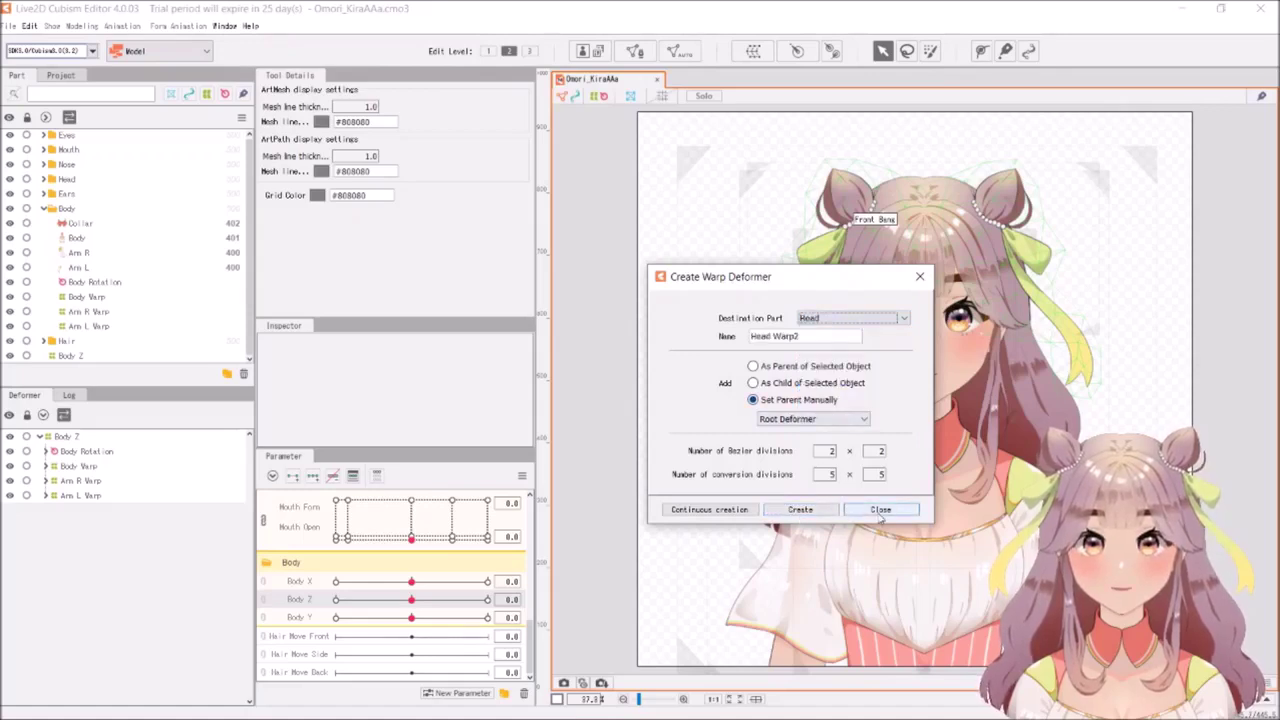
{"action": "left_click", "coordinate": [800, 509]}
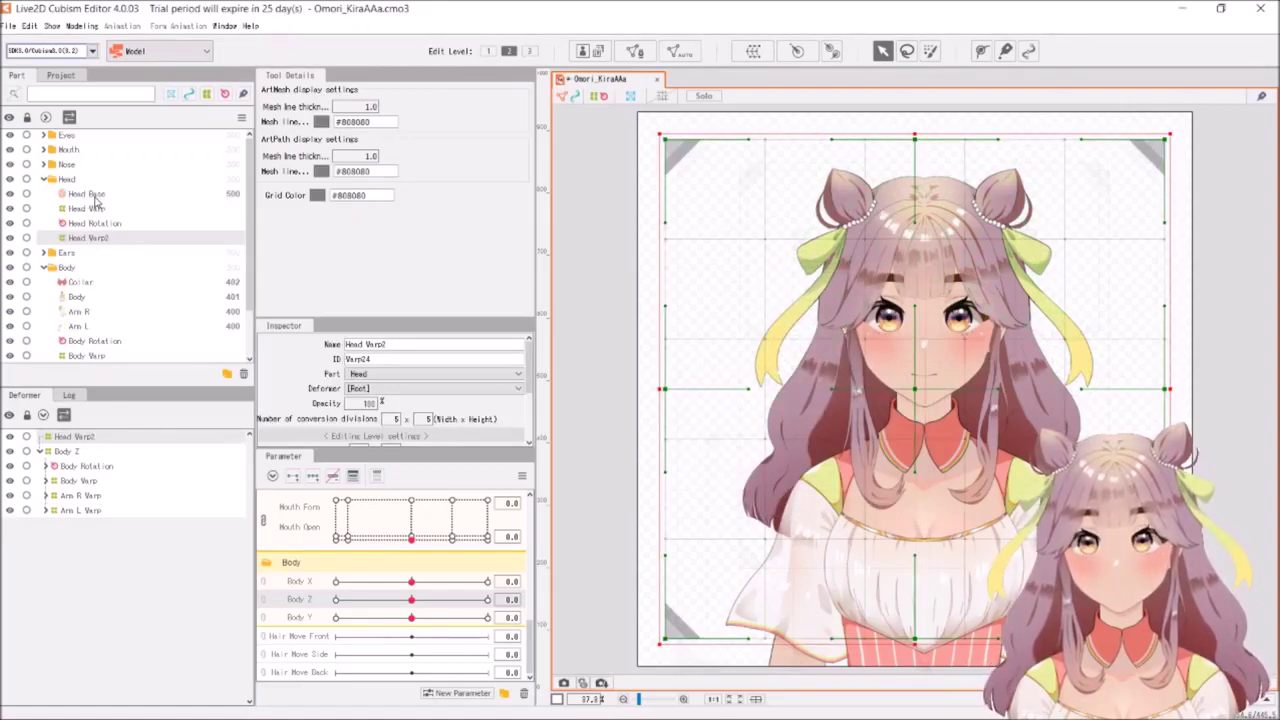
Assign the Head Base mesh to the Head Warp2 deformer in the Inspector
{"action": "left_click", "coordinate": [88, 194]}
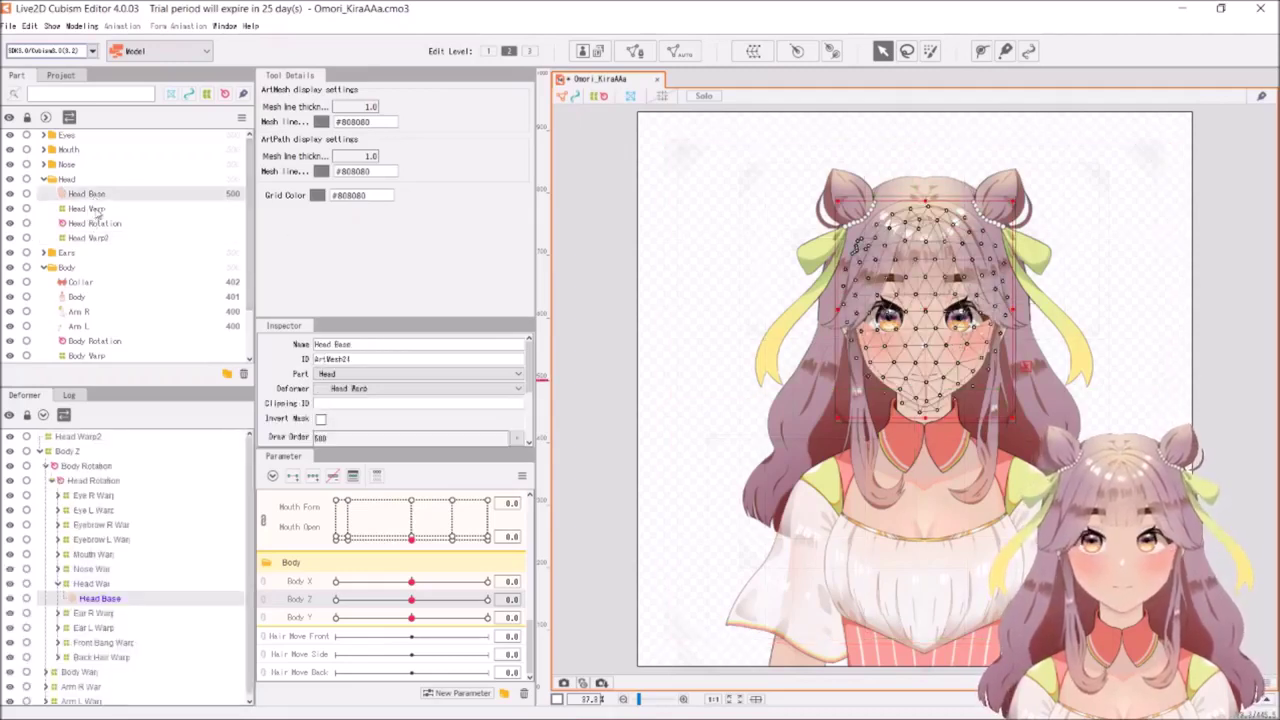
{"action": "left_click", "coordinate": [412, 390]}
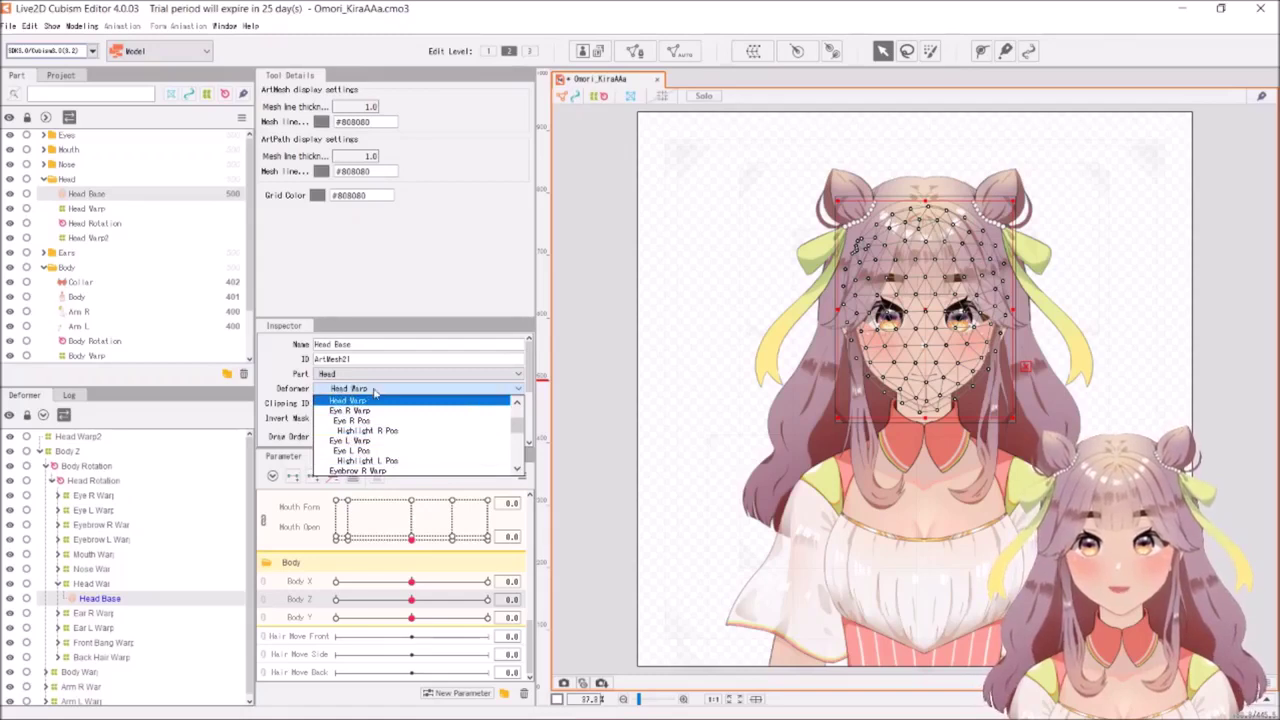
{"action": "scroll", "coordinate": [375, 430], "scroll_direction": "down", "scroll_amount": 4}
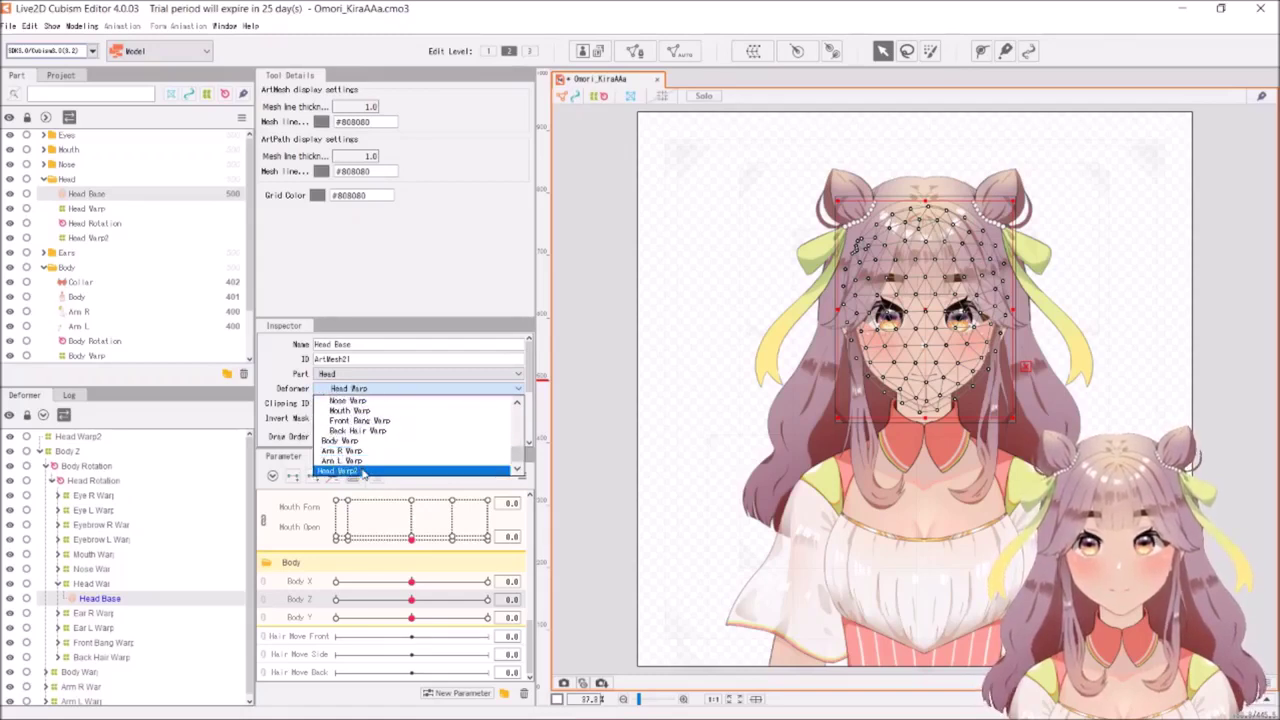
{"action": "left_click", "coordinate": [364, 472]}
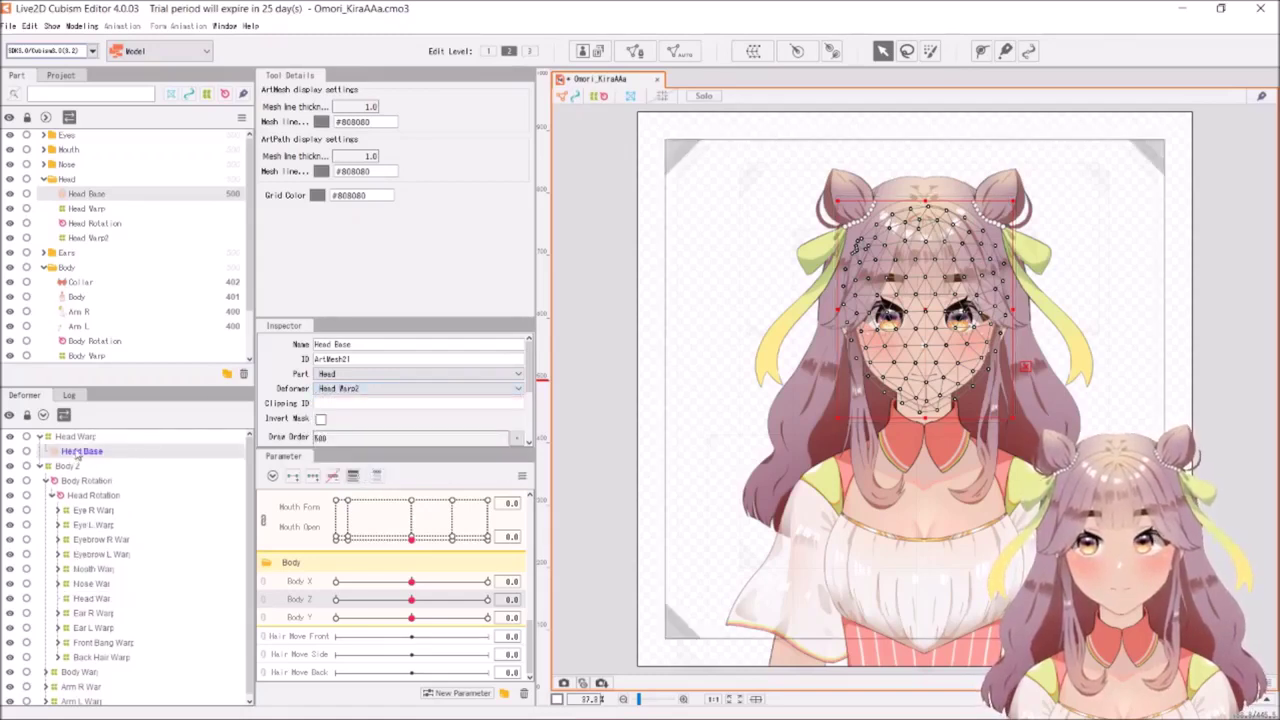
Drag Head Base back under Head Warp in the Deformer tree
{"action": "left_click", "coordinate": [95, 452]}
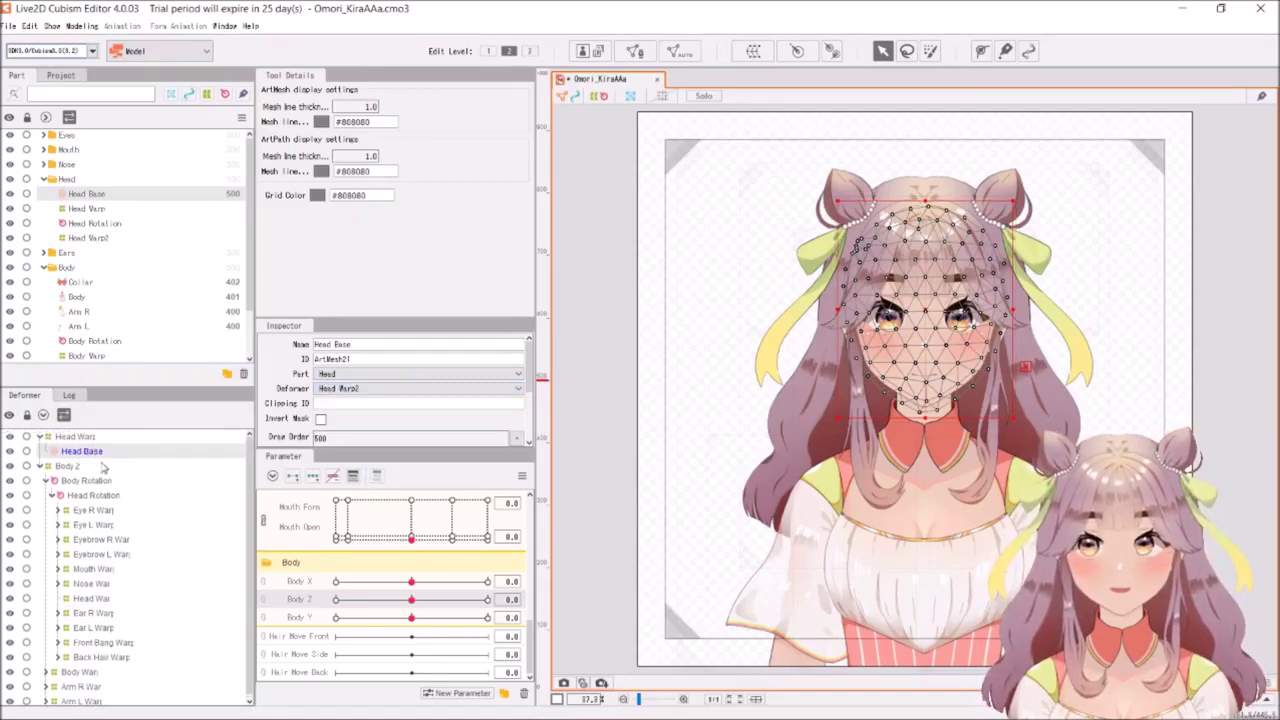
{"action": "left_click_drag", "start_coordinate": [118, 470], "coordinate": [88, 578]}
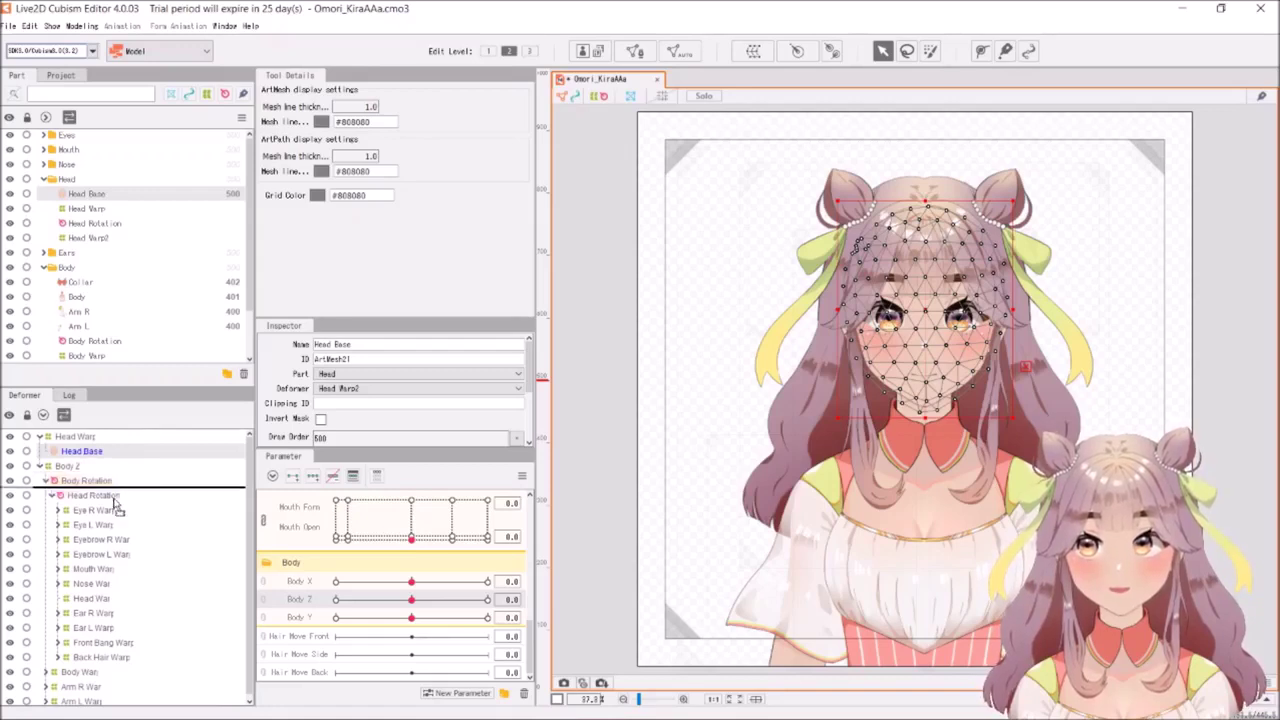
{"action": "left_click_drag", "start_coordinate": [86, 578], "coordinate": [90, 607]}
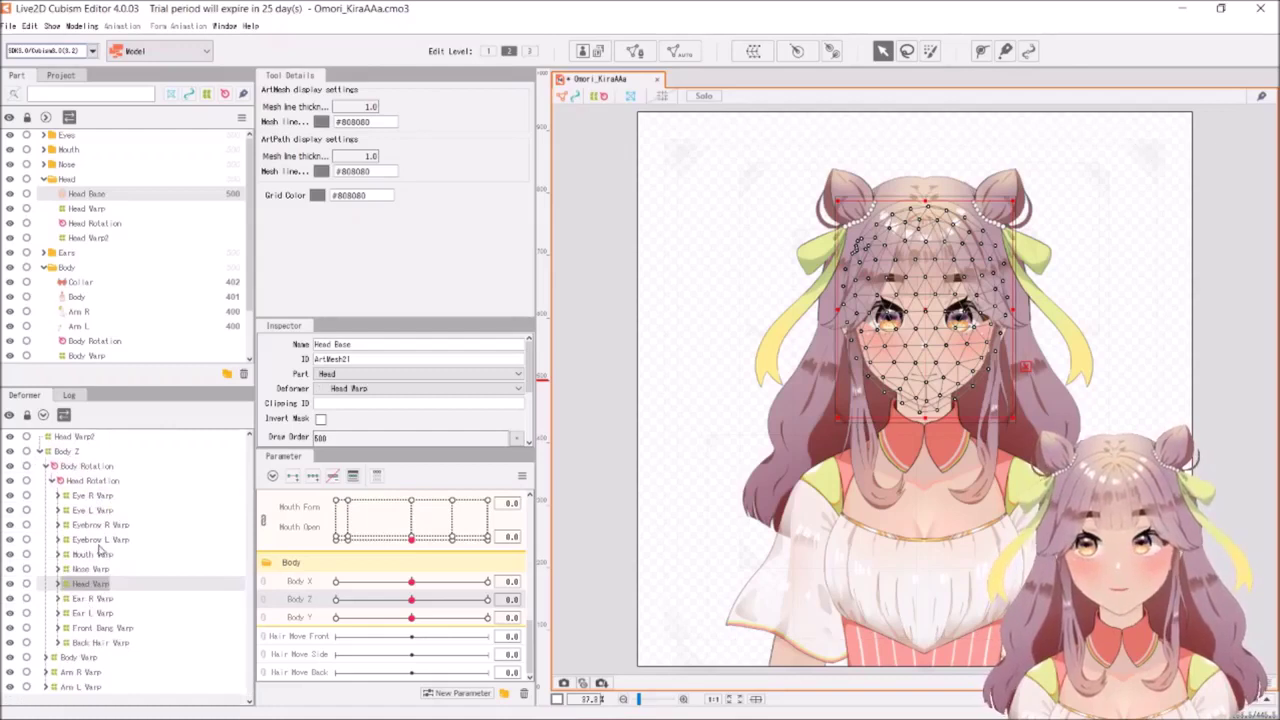
{"action": "left_click", "coordinate": [73, 437]}
{"action": "right_click", "coordinate": [73, 438]}
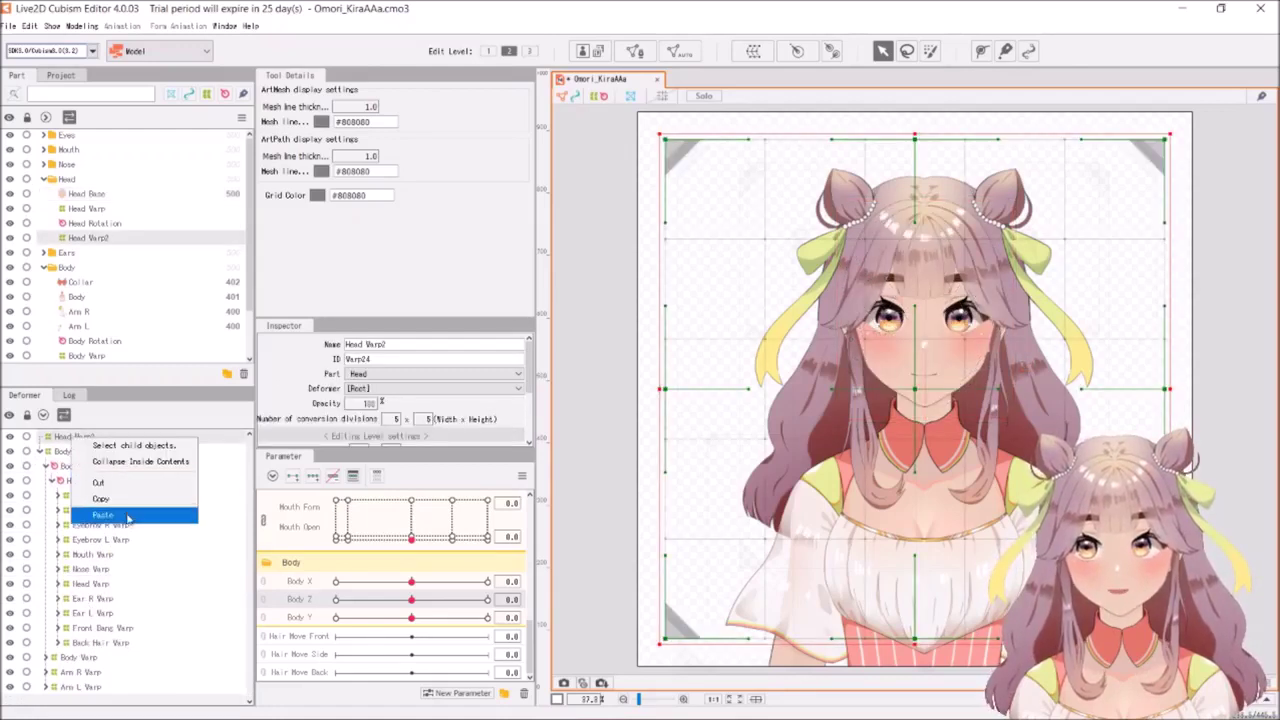
Delete the extra Head Warp2 deformer, leaving Head Warp and Head Rotation
{"action": "left_click", "coordinate": [60, 442]}
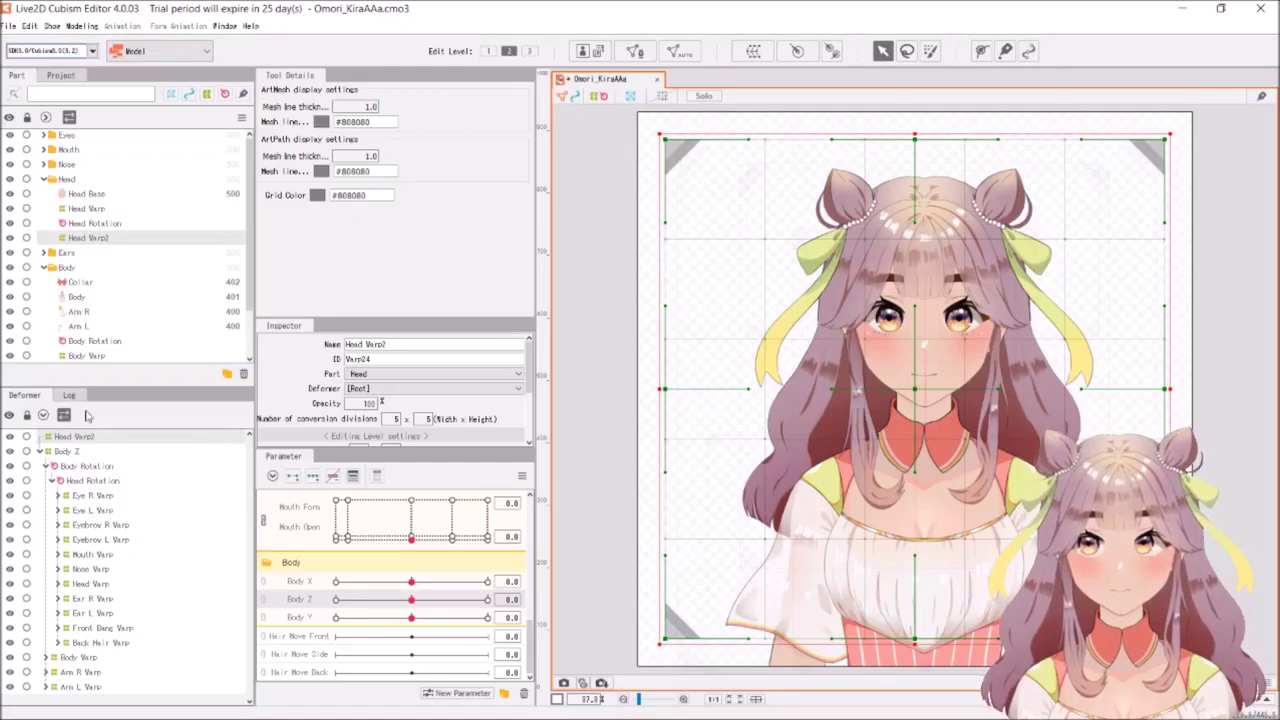
{"action": "key", "text": "Delete"}
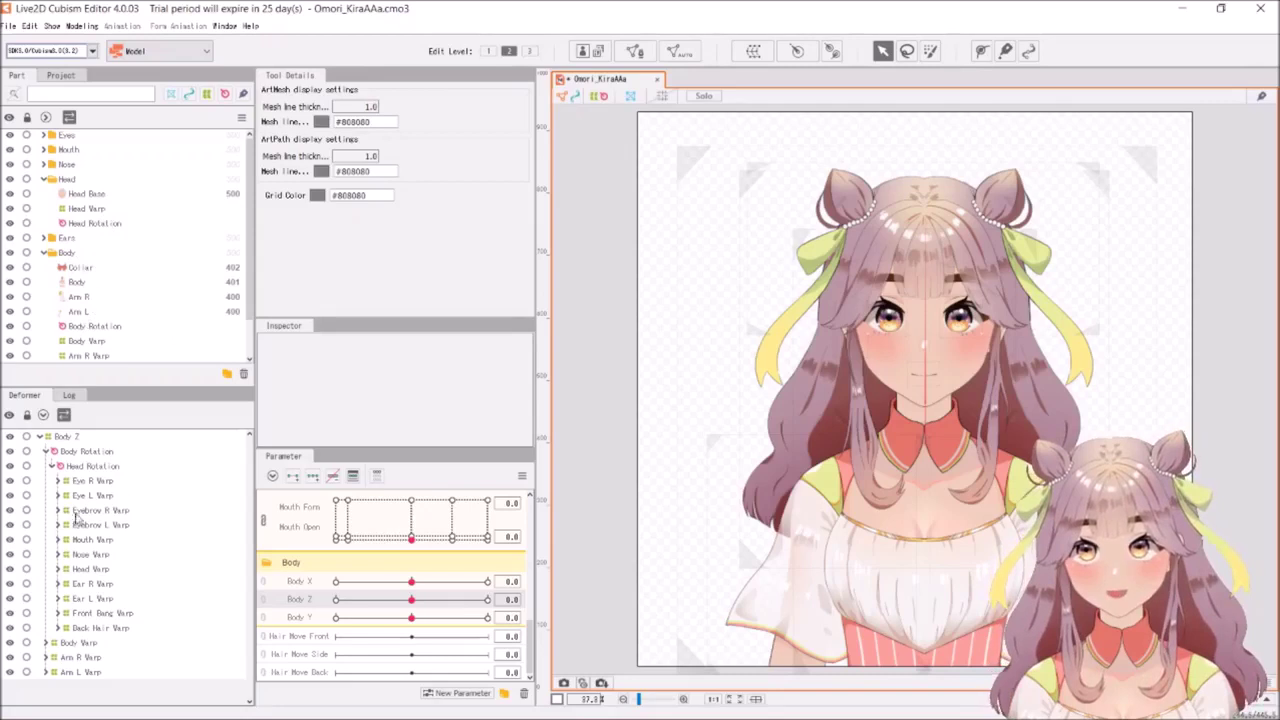
Collapse the Head and Body parts, expand Eyes, and select the Eye R Pos deformer
{"action": "left_click", "coordinate": [44, 182]}
{"action": "left_click", "coordinate": [44, 211]}
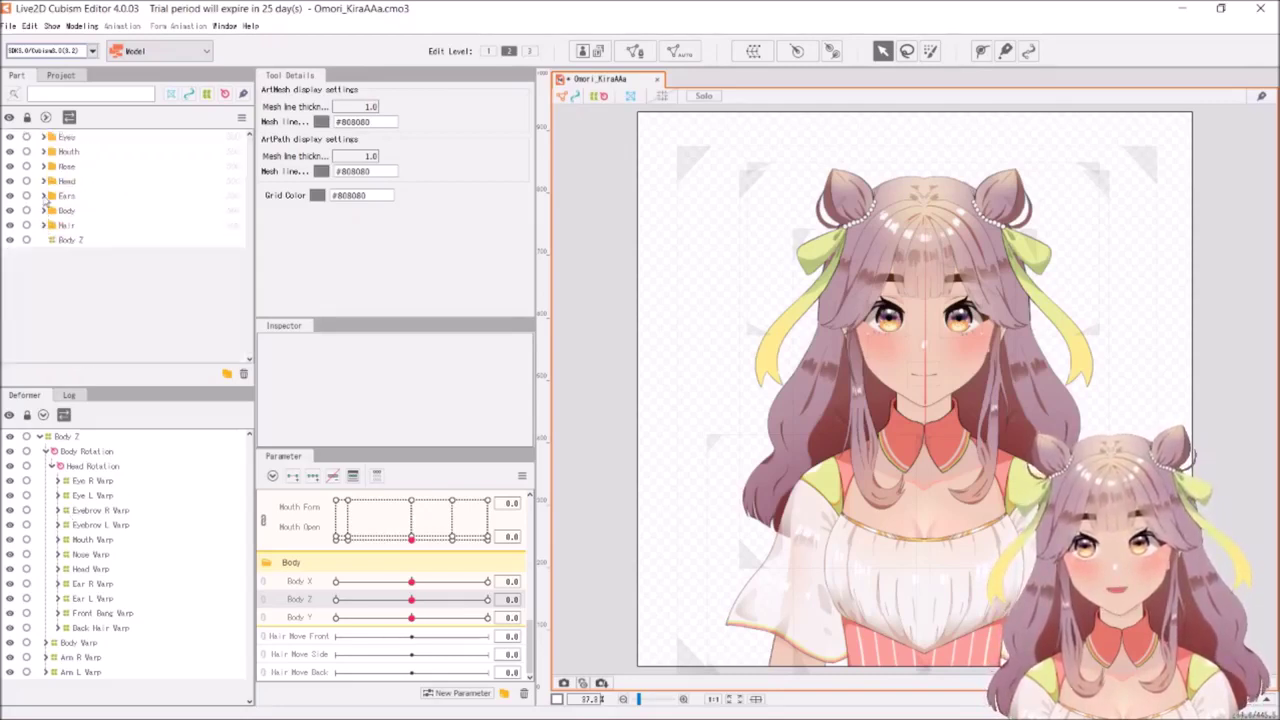
{"action": "left_click", "coordinate": [44, 137]}
{"action": "scroll", "coordinate": [96, 289], "scroll_direction": "down", "scroll_amount": 5}
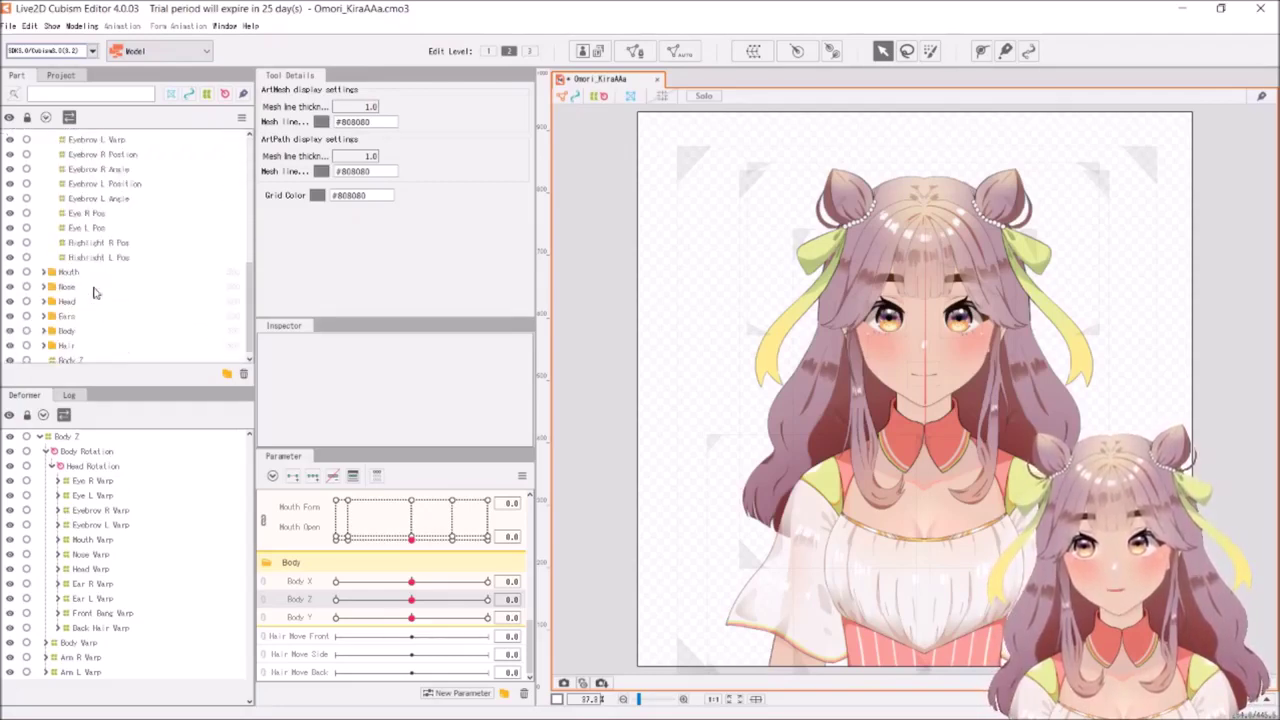
{"action": "scroll", "coordinate": [95, 292], "scroll_direction": "up", "scroll_amount": 2}
{"action": "left_click", "coordinate": [92, 267]}
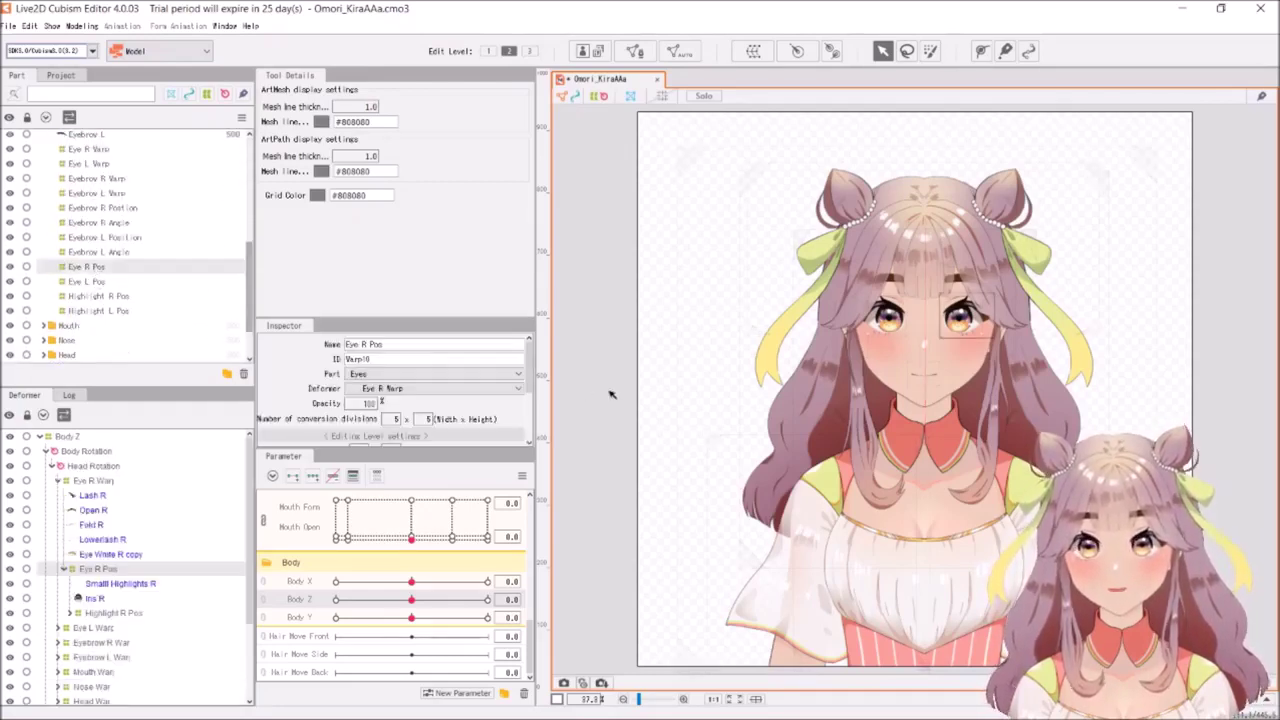
Zoom and pan the canvas to centre the model's upper body
{"action": "scroll", "coordinate": [975, 479], "scroll_direction": "down", "scroll_amount": 10}
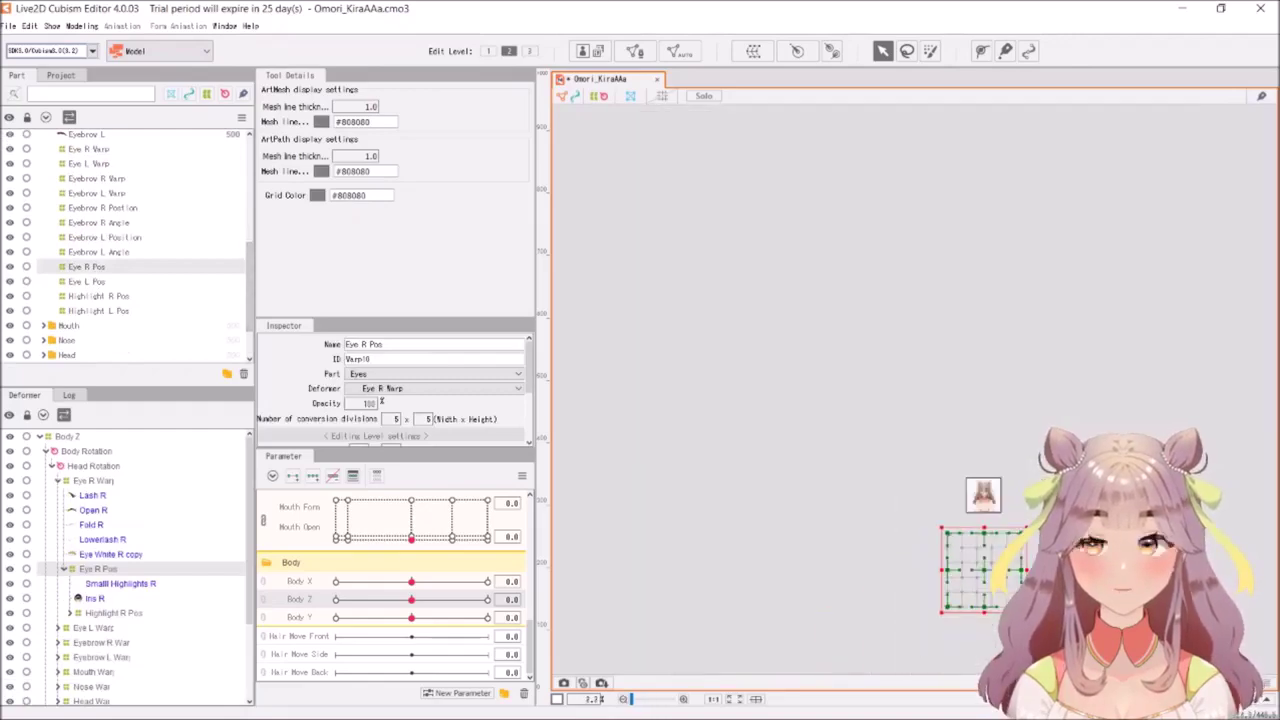
{"action": "scroll", "coordinate": [973, 470], "scroll_direction": "up", "scroll_amount": 5}
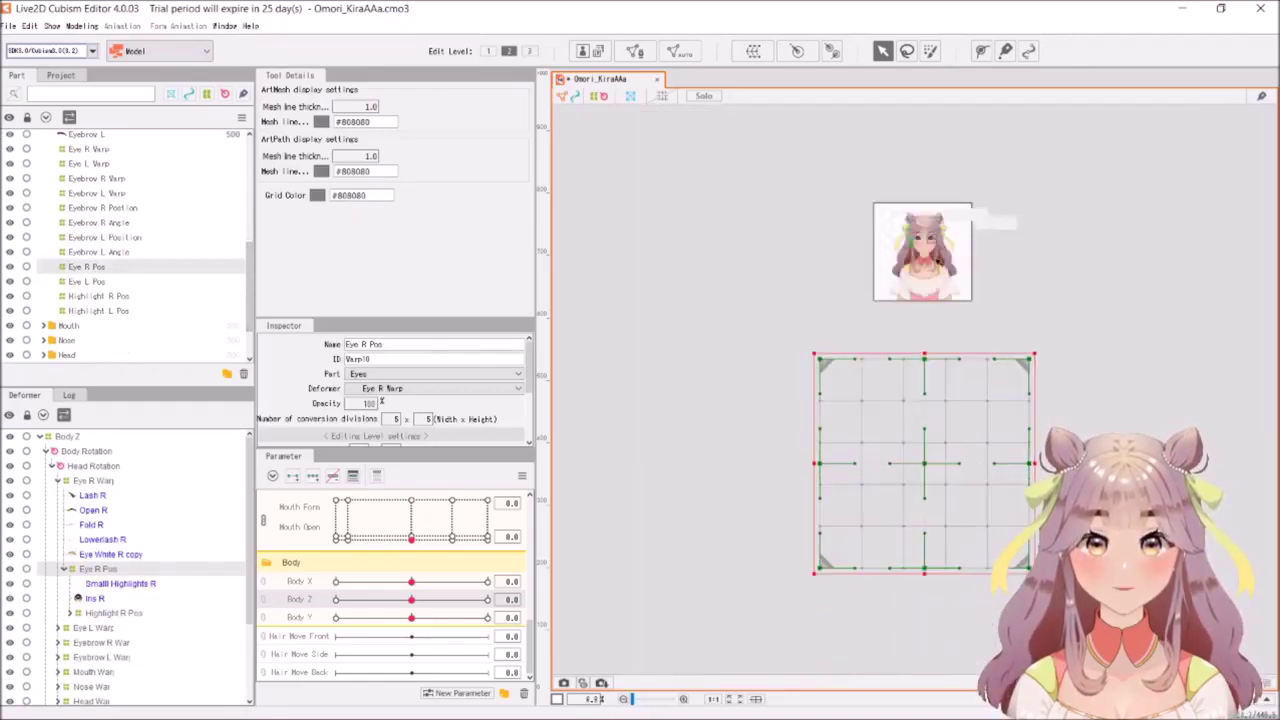
{"action": "scroll", "coordinate": [960, 300], "scroll_direction": "up", "scroll_amount": 5}
{"action": "scroll", "coordinate": [930, 255], "scroll_direction": "up", "scroll_amount": 5}
{"action": "scroll", "coordinate": [930, 255], "scroll_direction": "down", "scroll_amount": 5}
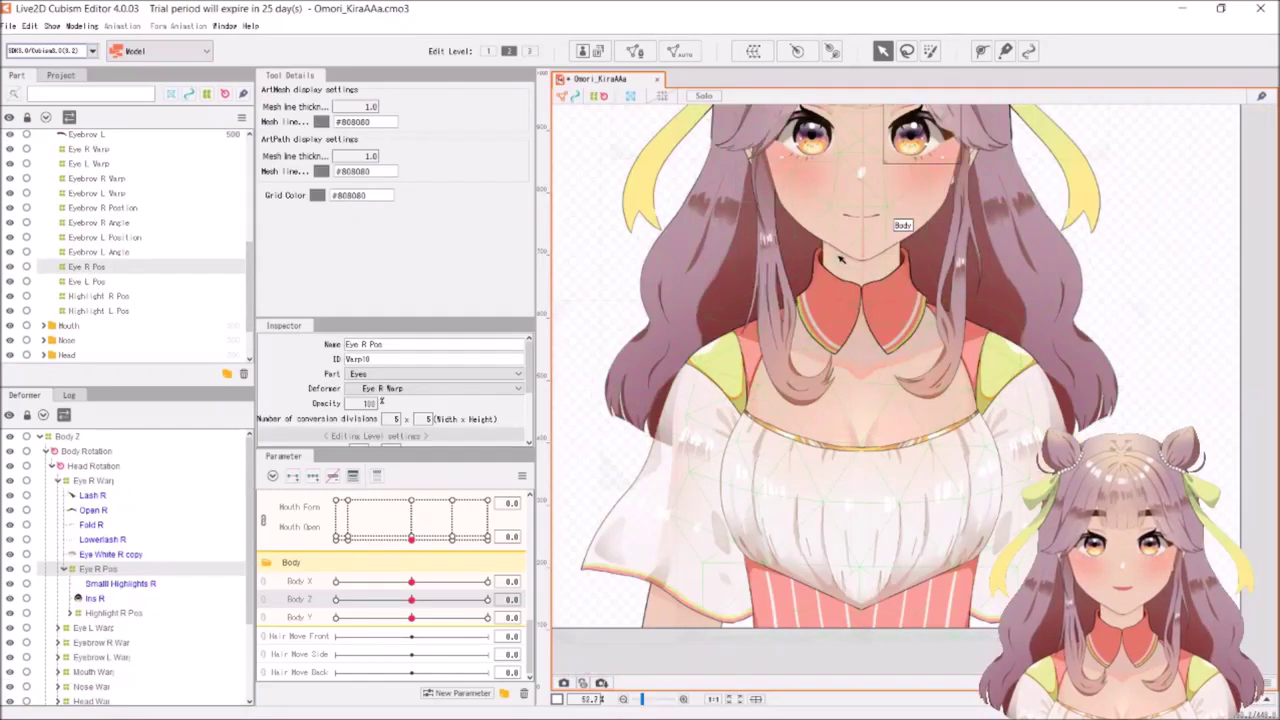
{"action": "left_click_drag", "start_coordinate": [813, 283], "coordinate": [901, 424]}
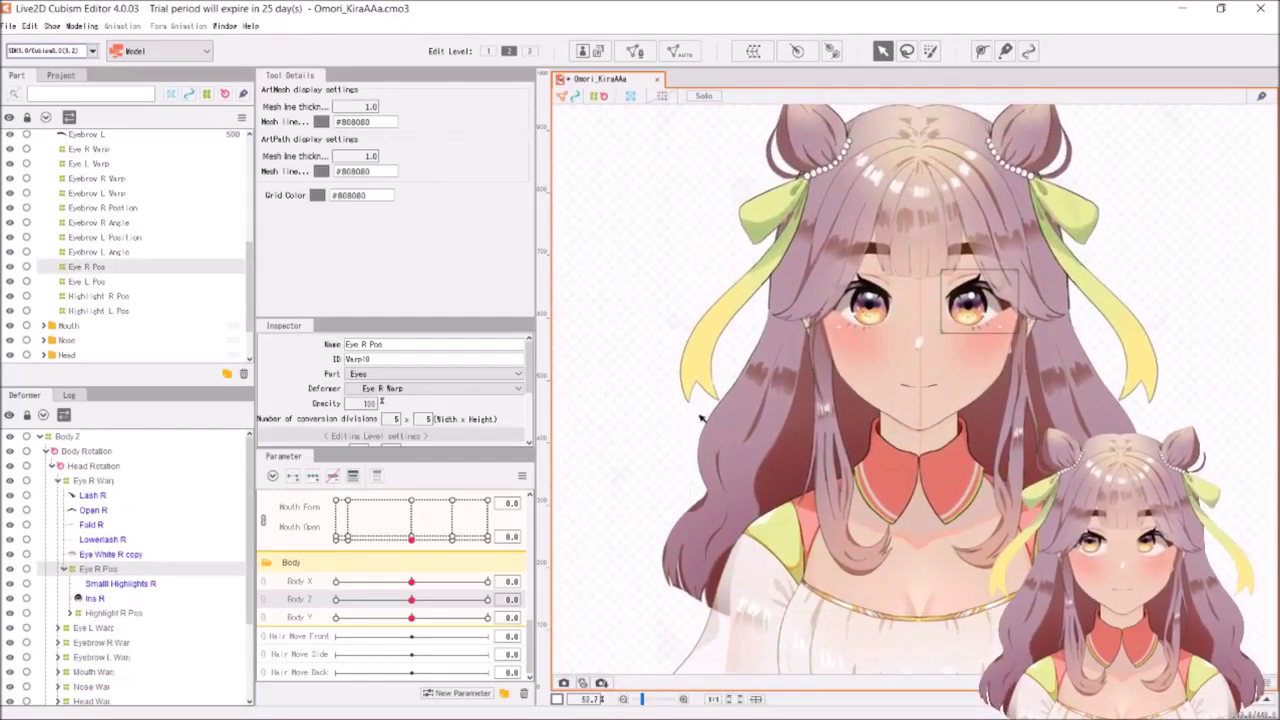
Select Head Rotation, test a head tilt, and undo it back to upright
{"action": "left_click", "coordinate": [72, 468]}
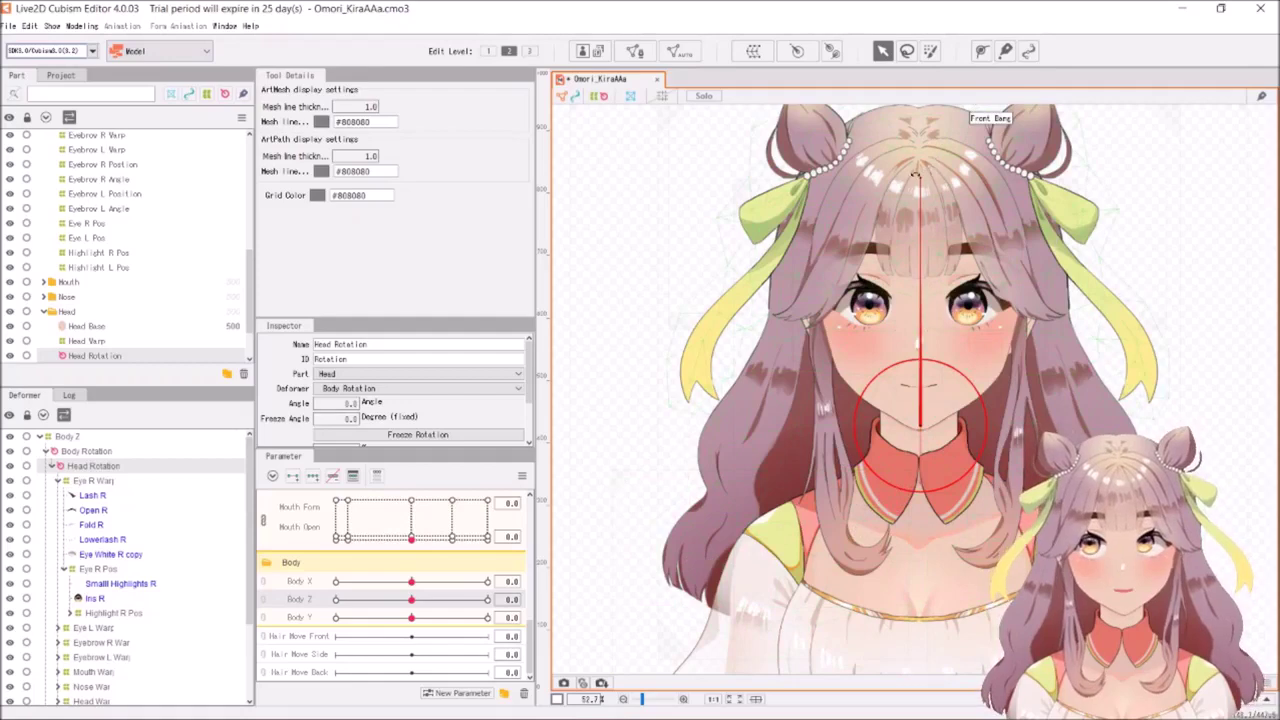
{"action": "left_click_drag", "start_coordinate": [940, 177], "coordinate": [876, 200]}
{"action": "key", "text": "ctrl+z"}
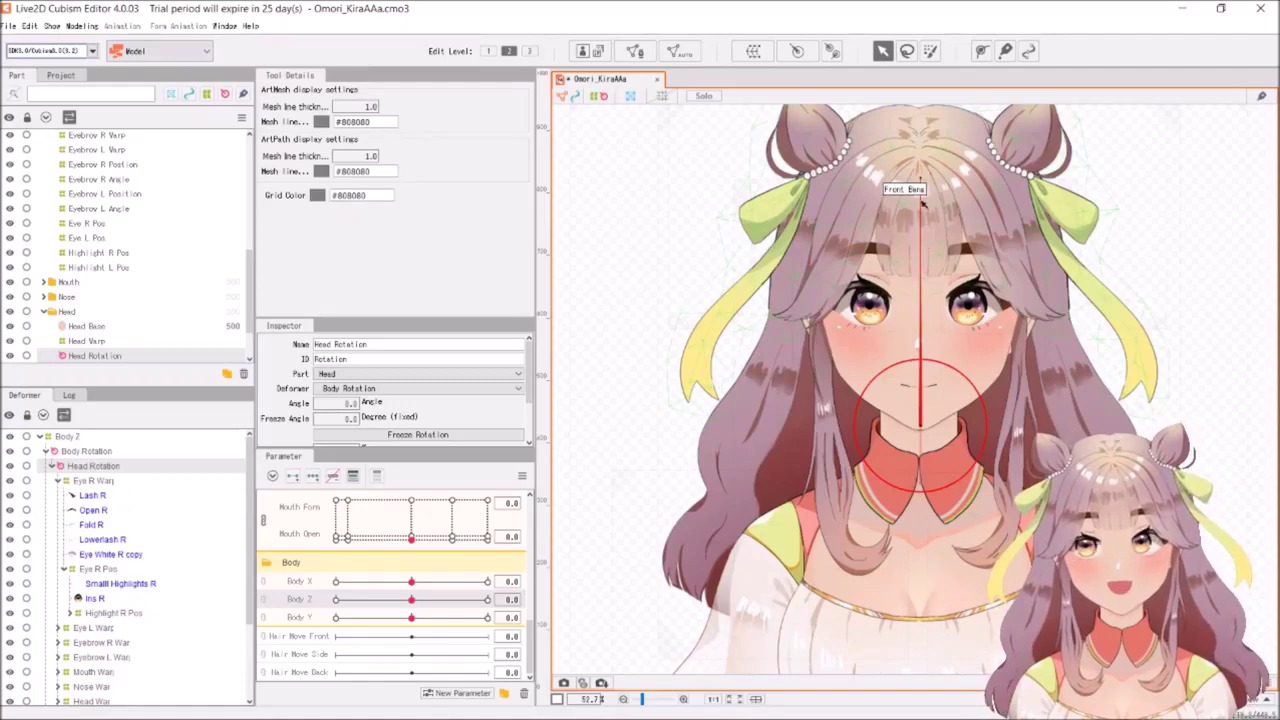
Tilt the head about 21.4° with the Head Rotation handle, then switch to OBS Studio
{"action": "left_click_drag", "start_coordinate": [918, 176], "coordinate": [989, 214]}
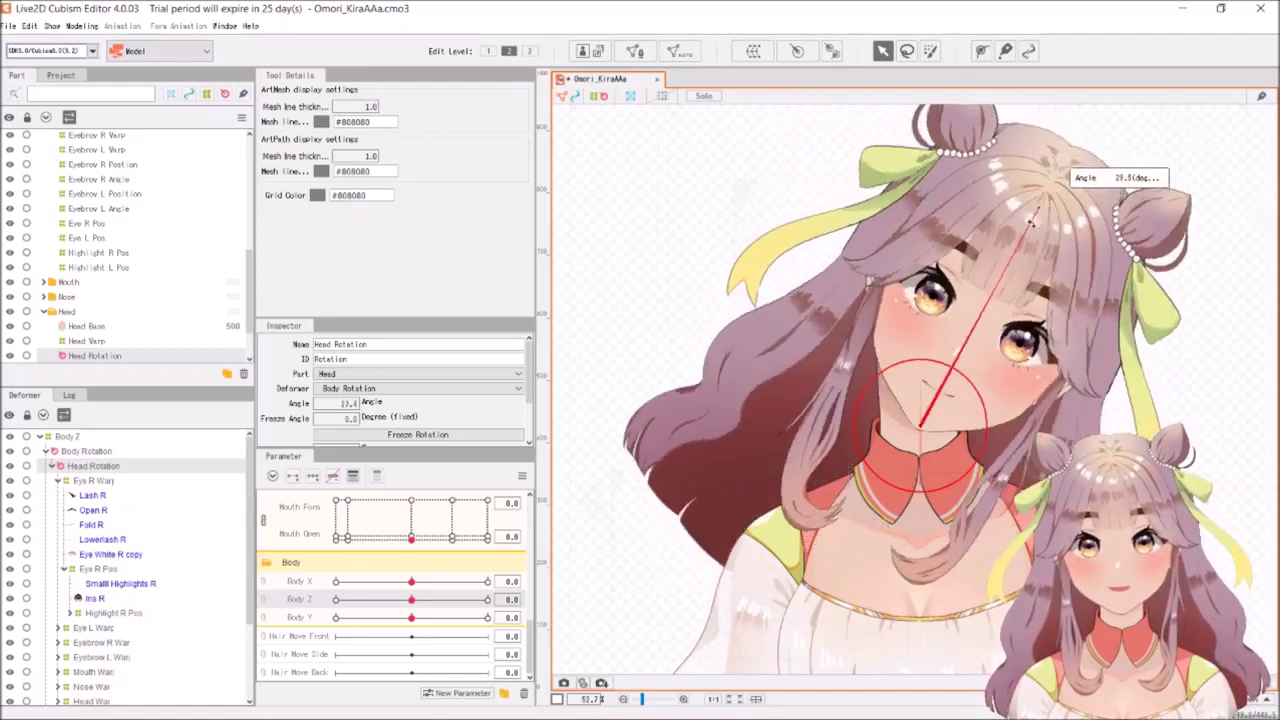
{"action": "left_click_drag", "start_coordinate": [989, 214], "coordinate": [1050, 225]}
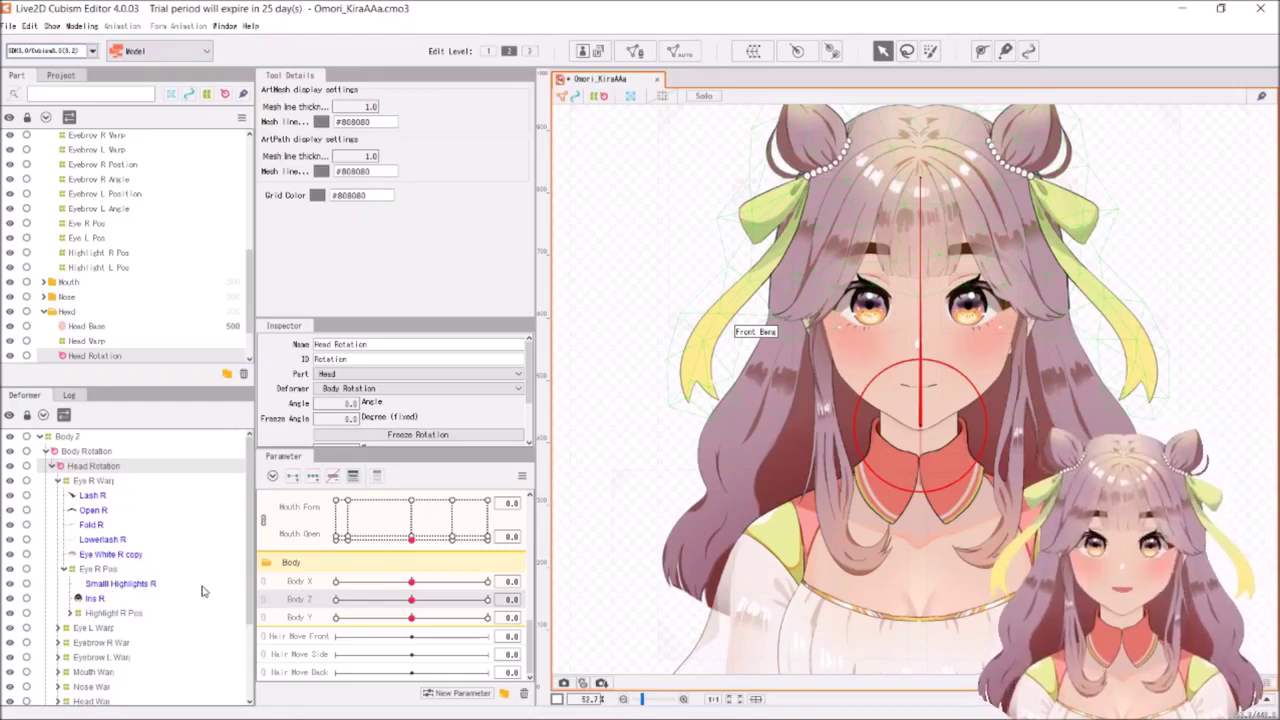
{"action": "key", "text": "alt+Tab"}
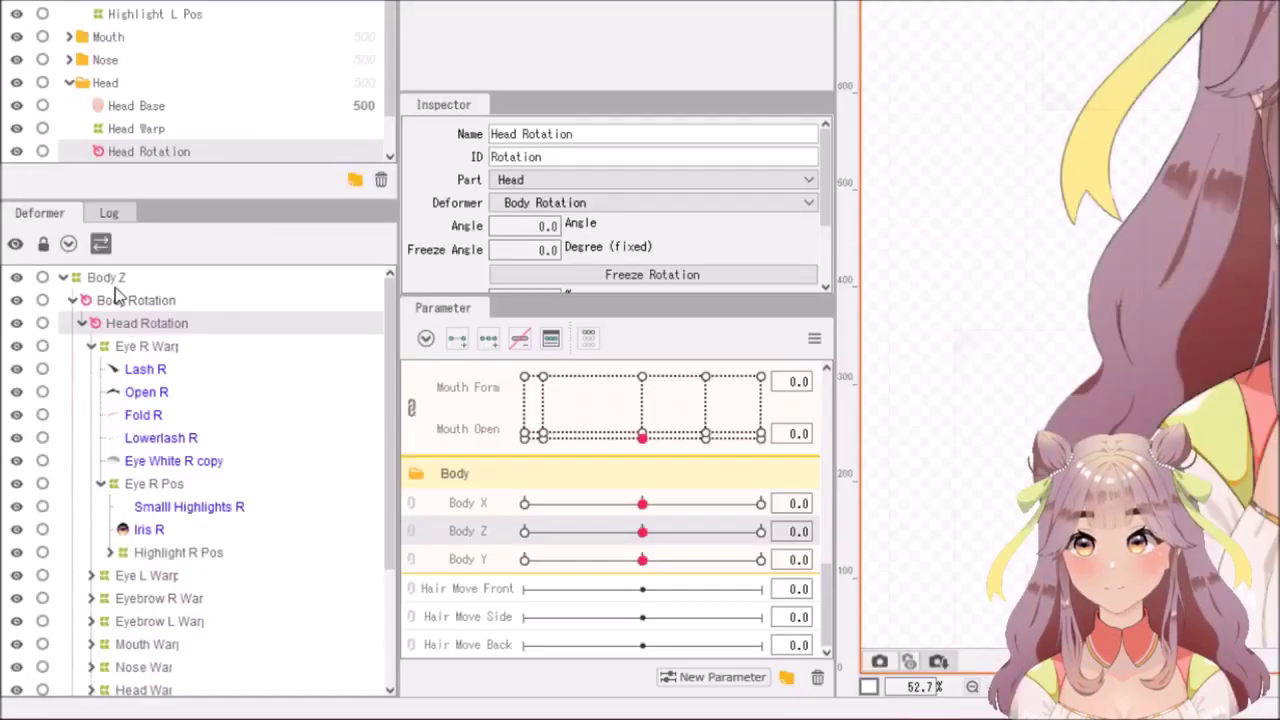
Select Body Z and expand the Eye L Warp, Eye L Pos and Highlight R Pos branches
{"action": "left_click", "coordinate": [108, 278]}
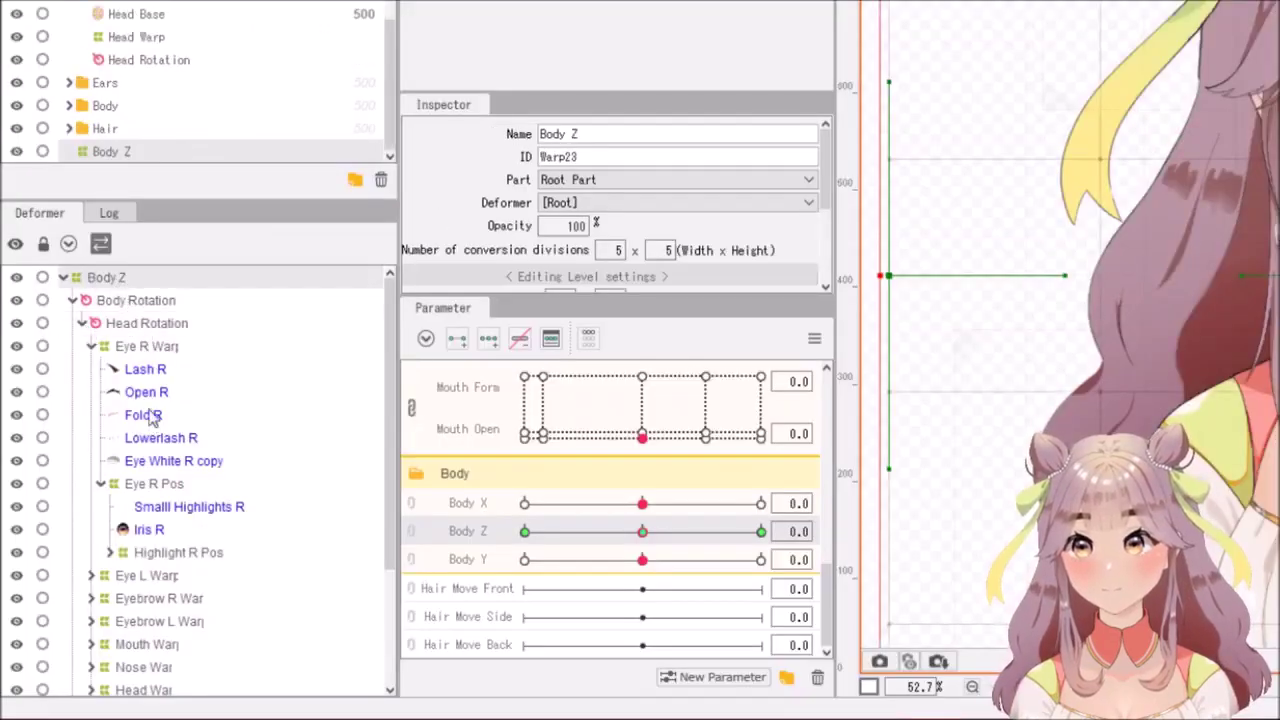
{"action": "left_click", "coordinate": [92, 576]}
{"action": "scroll", "coordinate": [130, 570], "scroll_direction": "down", "scroll_amount": 2}
{"action": "scroll", "coordinate": [125, 555], "scroll_direction": "down", "scroll_amount": 3}
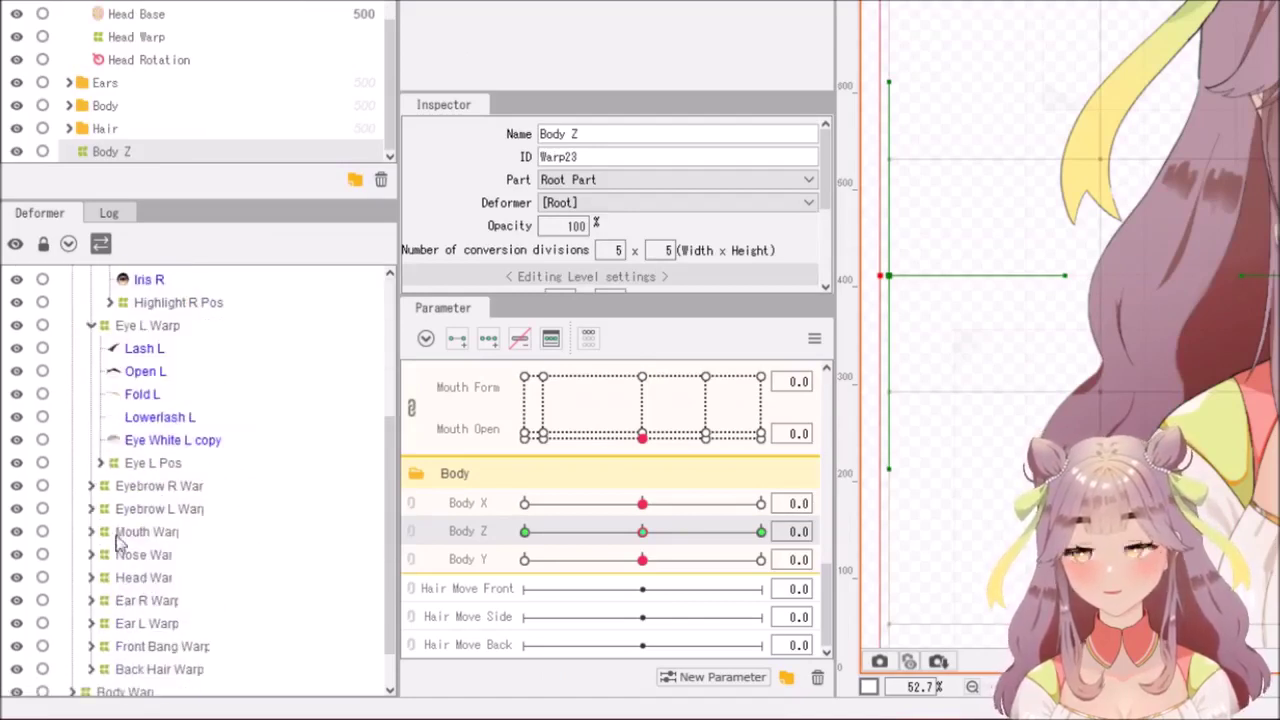
{"action": "left_click", "coordinate": [100, 463]}
{"action": "left_click", "coordinate": [109, 551]}
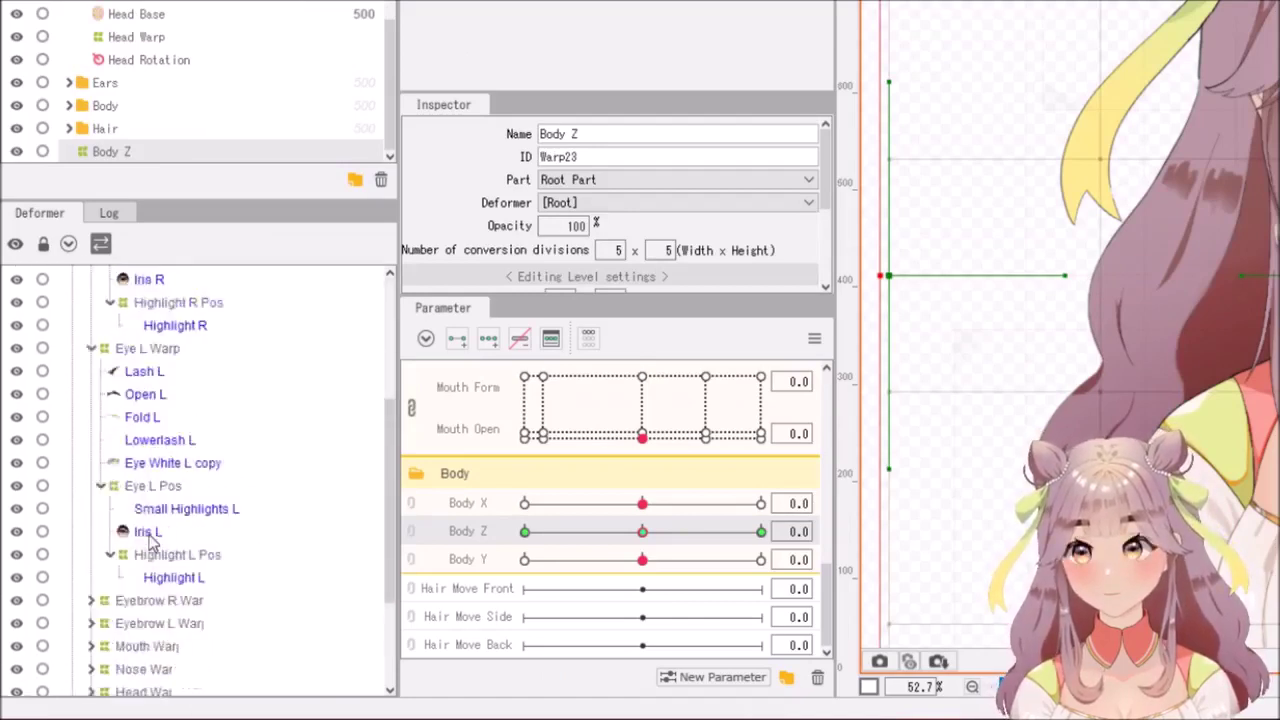
{"action": "scroll", "coordinate": [150, 540], "scroll_direction": "down", "scroll_amount": 2}
{"action": "scroll", "coordinate": [130, 530], "scroll_direction": "down", "scroll_amount": 2}
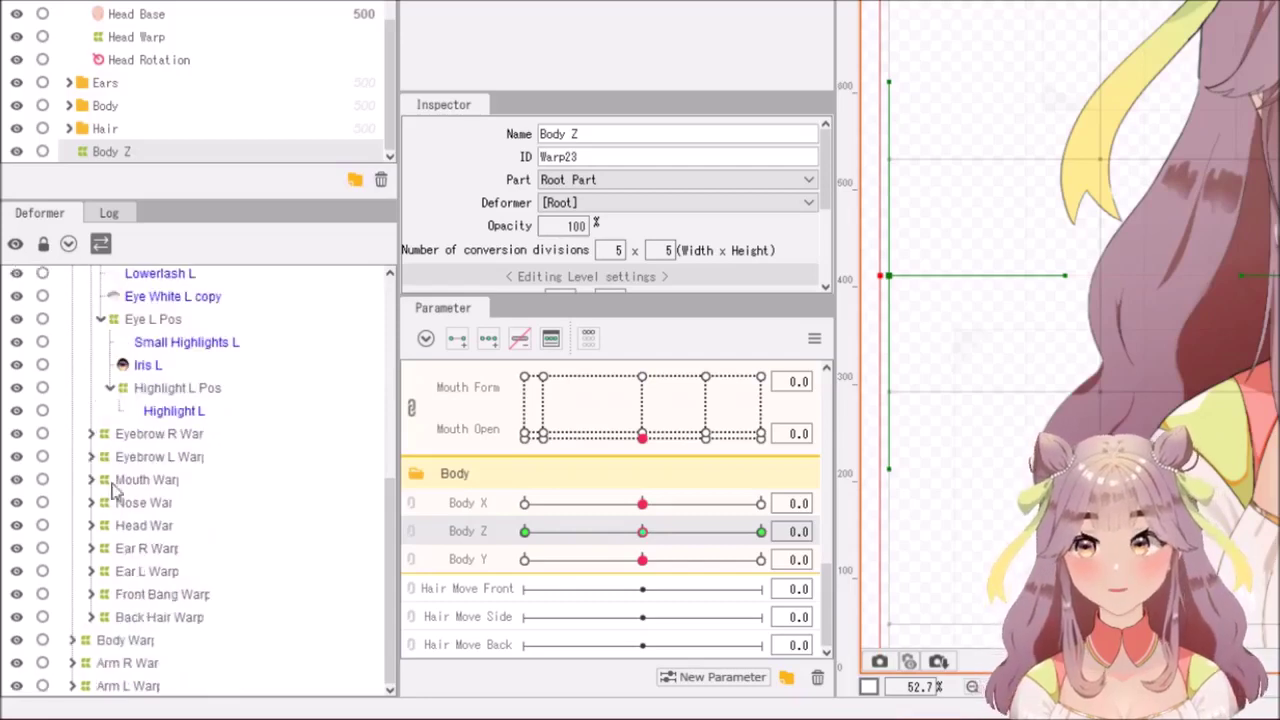
Expand the Eyebrow R and Eyebrow L warp, position and angle deformers
{"action": "left_click", "coordinate": [91, 435]}
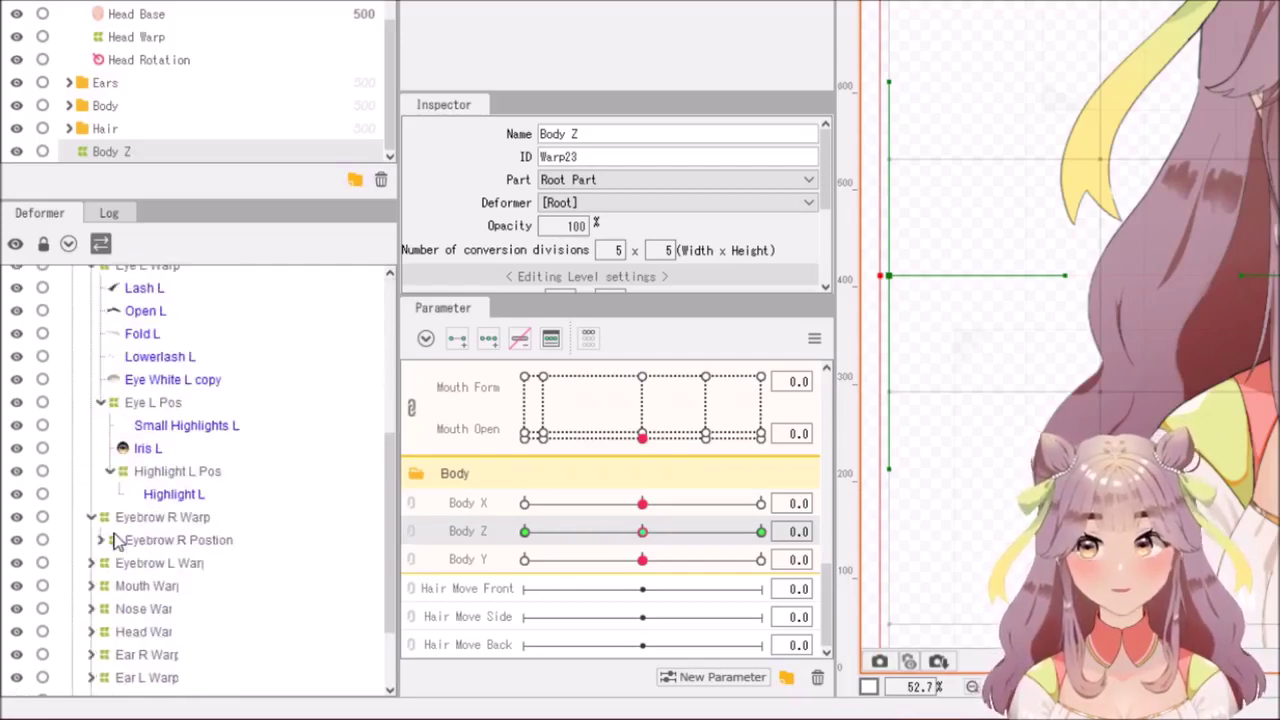
{"action": "left_click", "coordinate": [103, 540]}
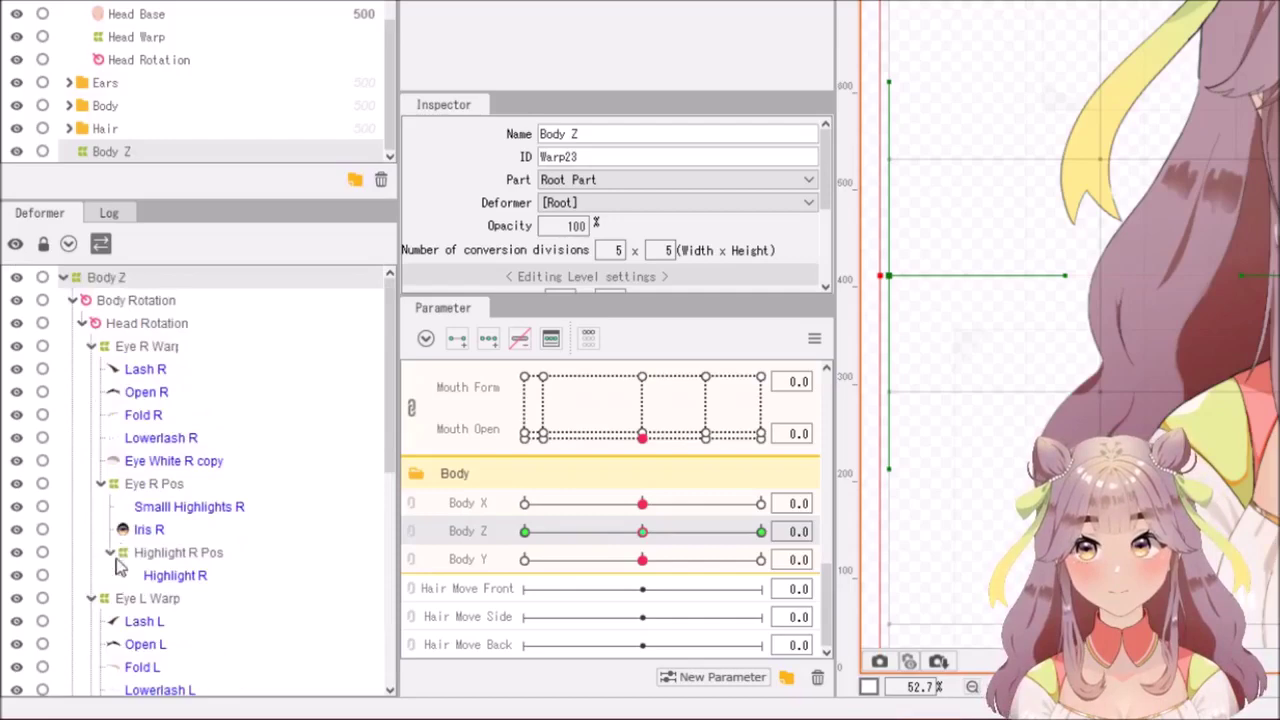
{"action": "left_click", "coordinate": [109, 480]}
{"action": "left_click", "coordinate": [91, 525]}
{"action": "left_click", "coordinate": [100, 548]}
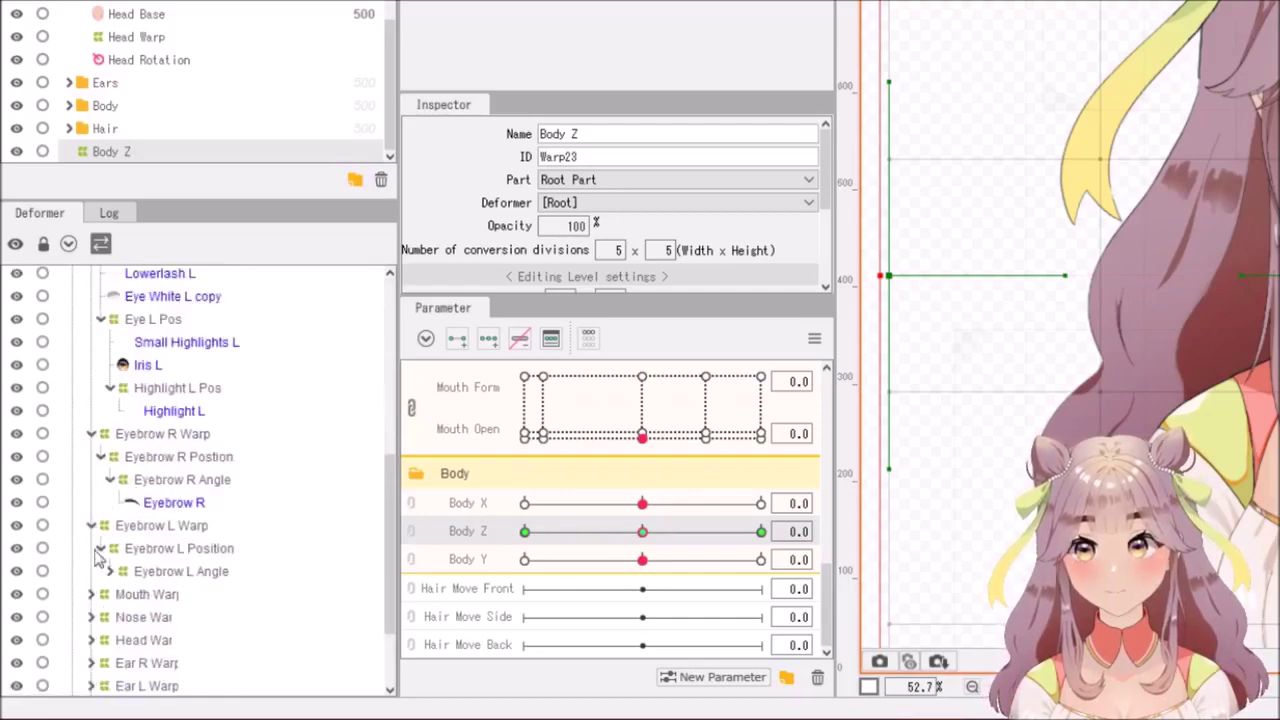
{"action": "left_click", "coordinate": [110, 571]}
Expand the Mouth, Nose, Head, Ear, hair and Body warps to list every layer
{"action": "left_click", "coordinate": [91, 548]}
{"action": "left_click", "coordinate": [91, 526]}
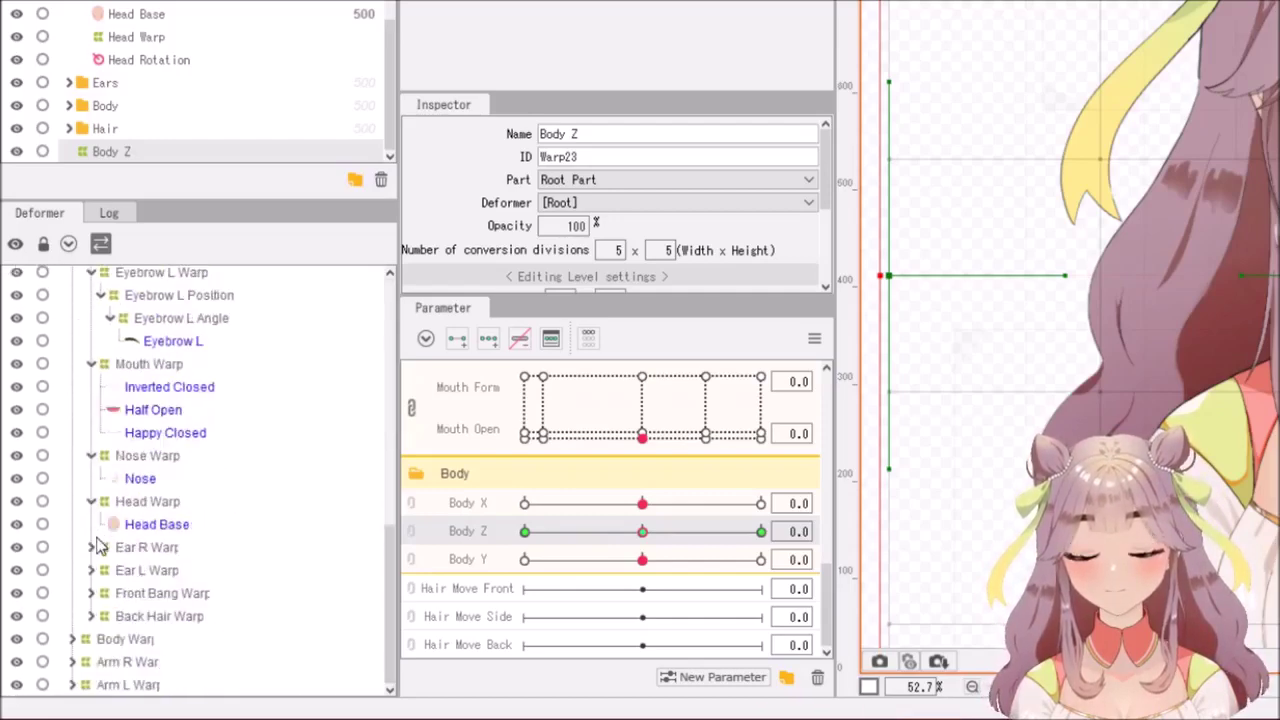
{"action": "left_click", "coordinate": [91, 569]}
{"action": "left_click", "coordinate": [91, 592]}
{"action": "left_click", "coordinate": [91, 615]}
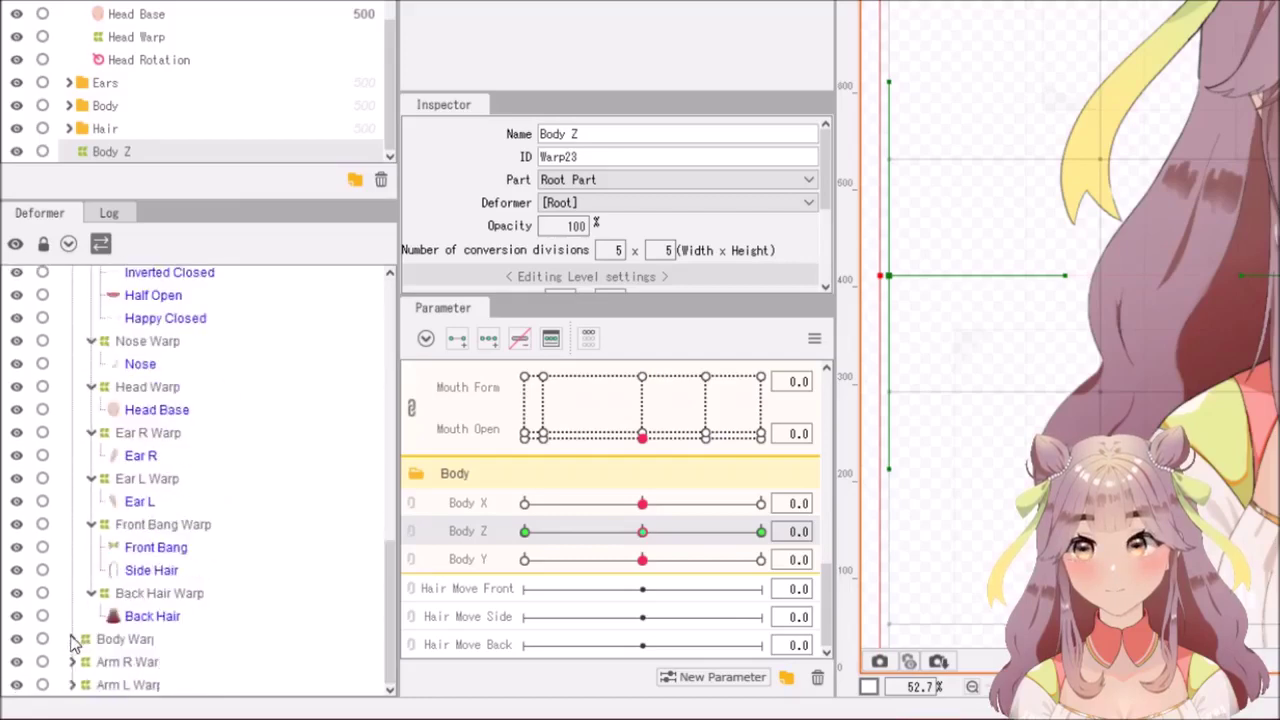
{"action": "left_click", "coordinate": [72, 639]}
{"action": "scroll", "coordinate": [184, 647], "scroll_direction": "up", "scroll_amount": 3}
{"action": "scroll", "coordinate": [184, 647], "scroll_direction": "down", "scroll_amount": 3}
{"action": "scroll", "coordinate": [184, 647], "scroll_direction": "up", "scroll_amount": 10}
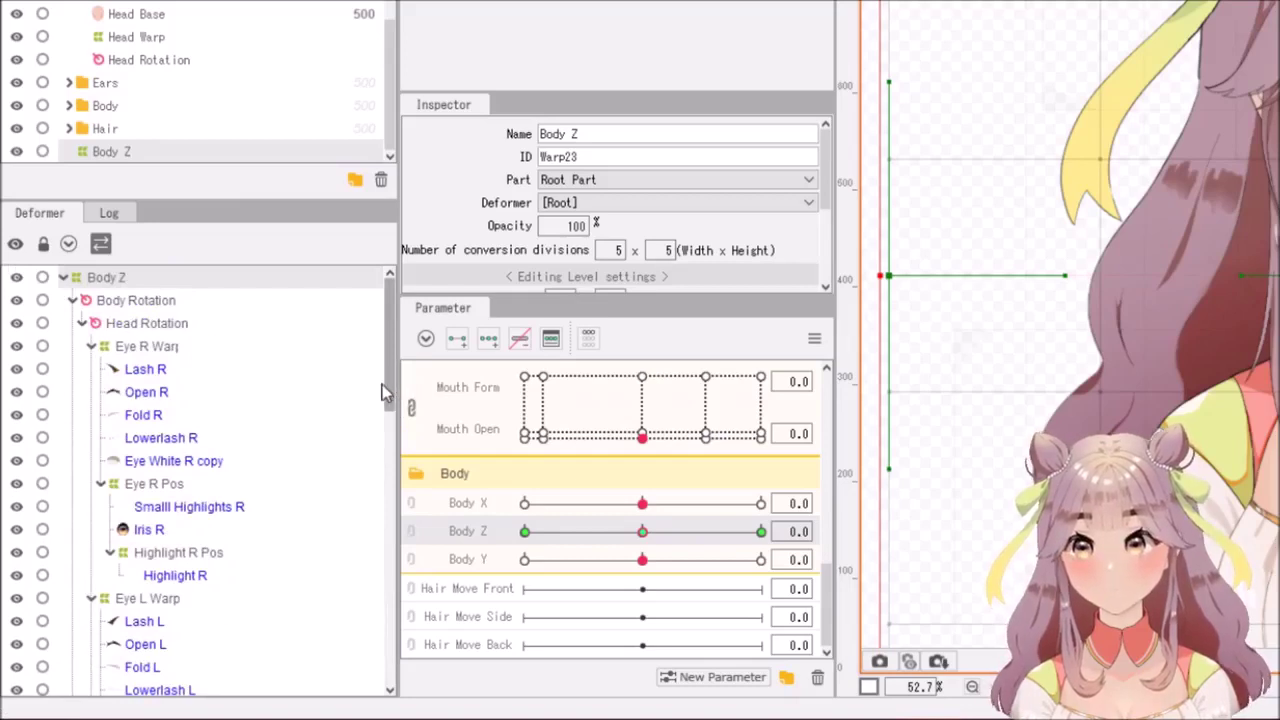
{"action": "mouse_move", "coordinate": [384, 383]}
{"action": "left_mouse_down"}
{"action": "mouse_move", "coordinate": [374, 489]}
{"action": "mouse_move", "coordinate": [390, 524]}
{"action": "left_mouse_up"}
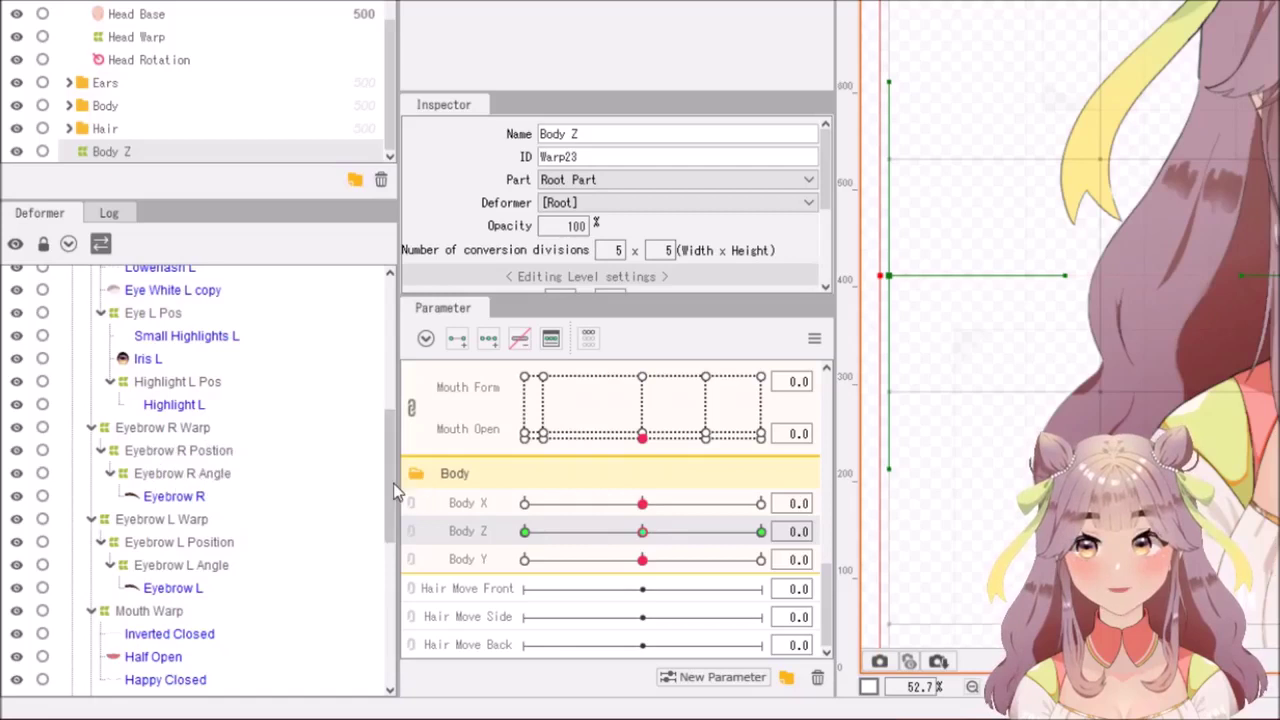
{"action": "left_click_drag", "start_coordinate": [393, 483], "coordinate": [390, 528]}
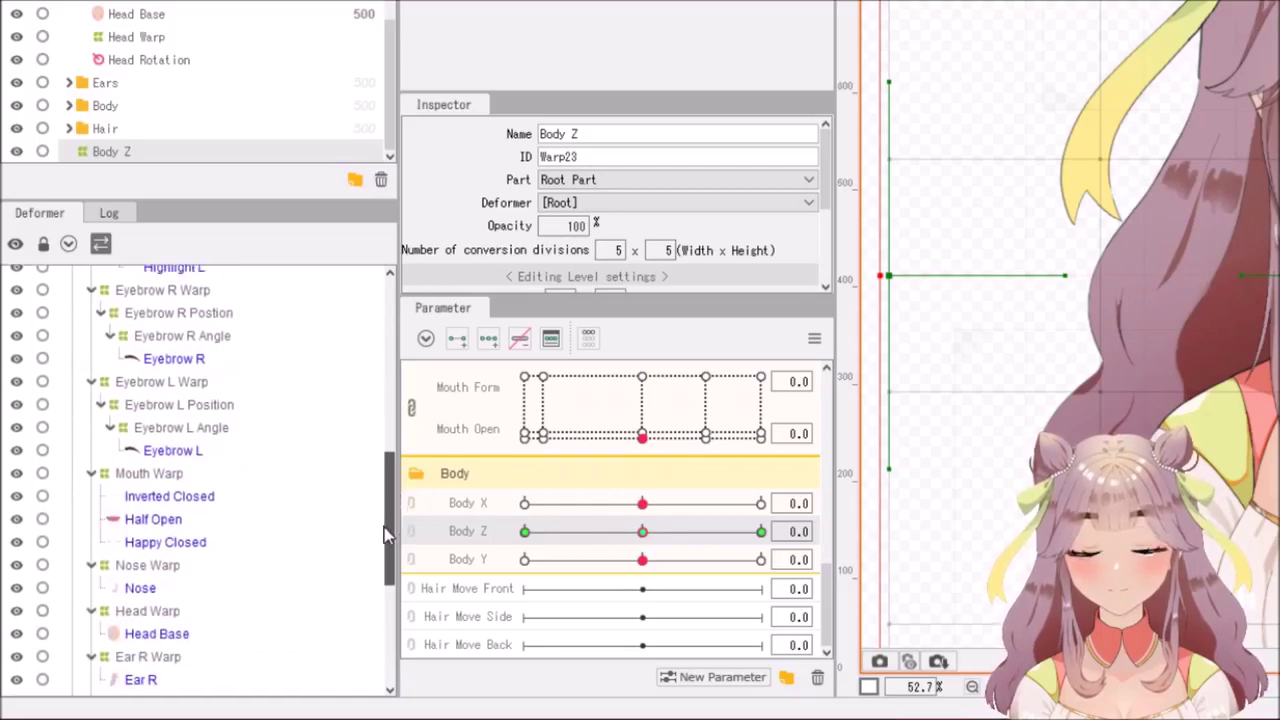
{"action": "left_click_drag", "start_coordinate": [384, 534], "coordinate": [375, 632]}
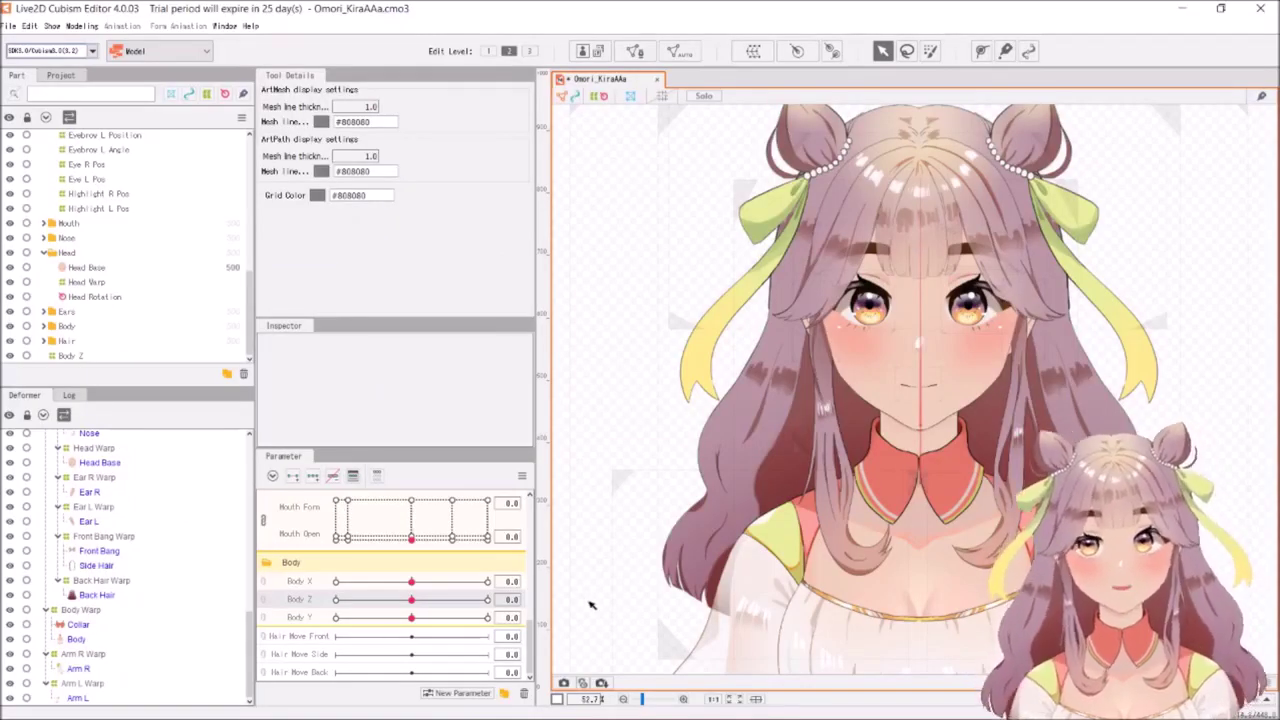
Set Angle X to -30 and Angle Y to -30 on the Face angle pad
{"action": "scroll", "coordinate": [400, 575], "scroll_direction": "up", "scroll_amount": 3}
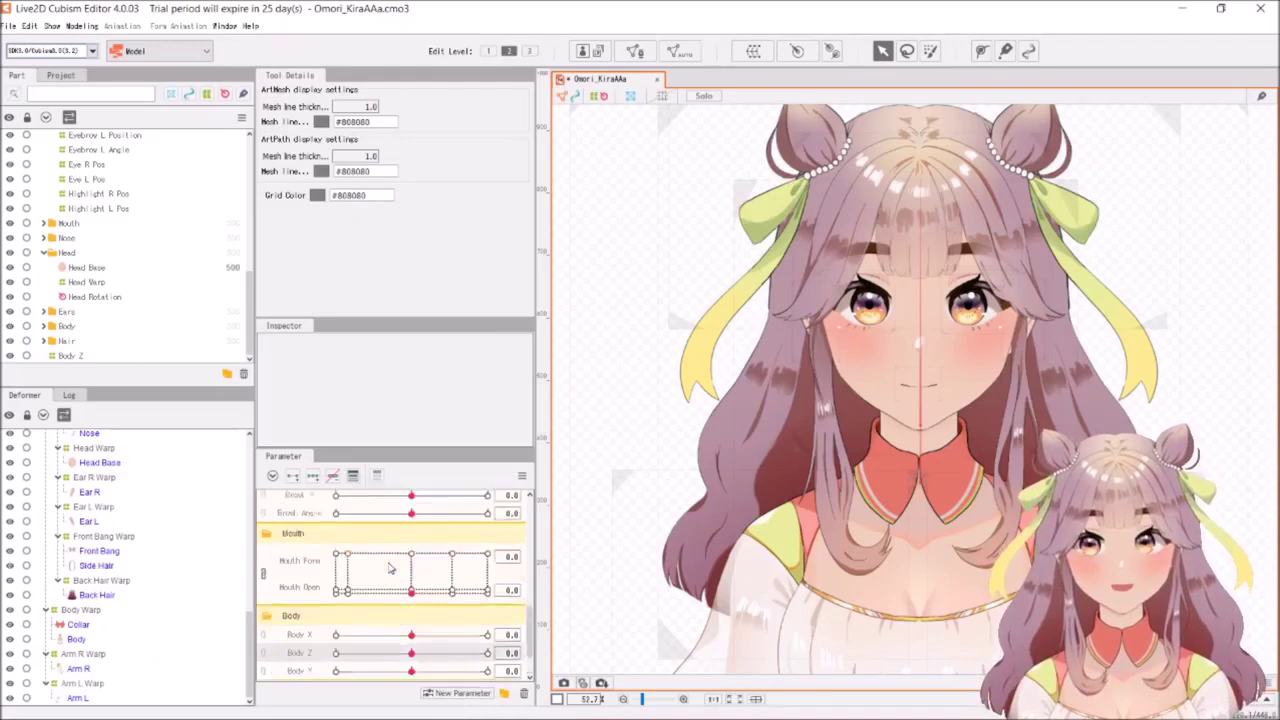
{"action": "scroll", "coordinate": [393, 572], "scroll_direction": "up", "scroll_amount": 3}
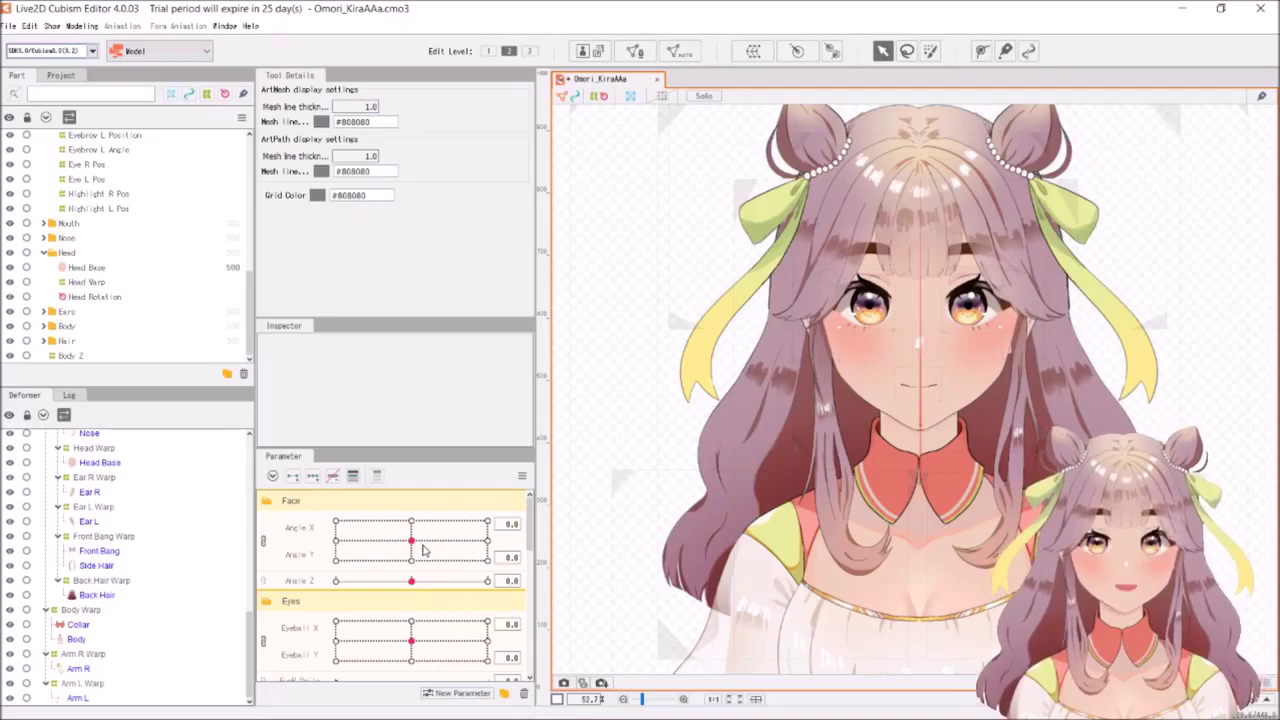
{"action": "mouse_move", "coordinate": [411, 540]}
{"action": "left_mouse_down"}
{"action": "mouse_move", "coordinate": [411, 561]}
{"action": "mouse_move", "coordinate": [411, 521]}
{"action": "left_mouse_up"}
{"action": "left_click_drag", "start_coordinate": [334, 528], "coordinate": [338, 537]}
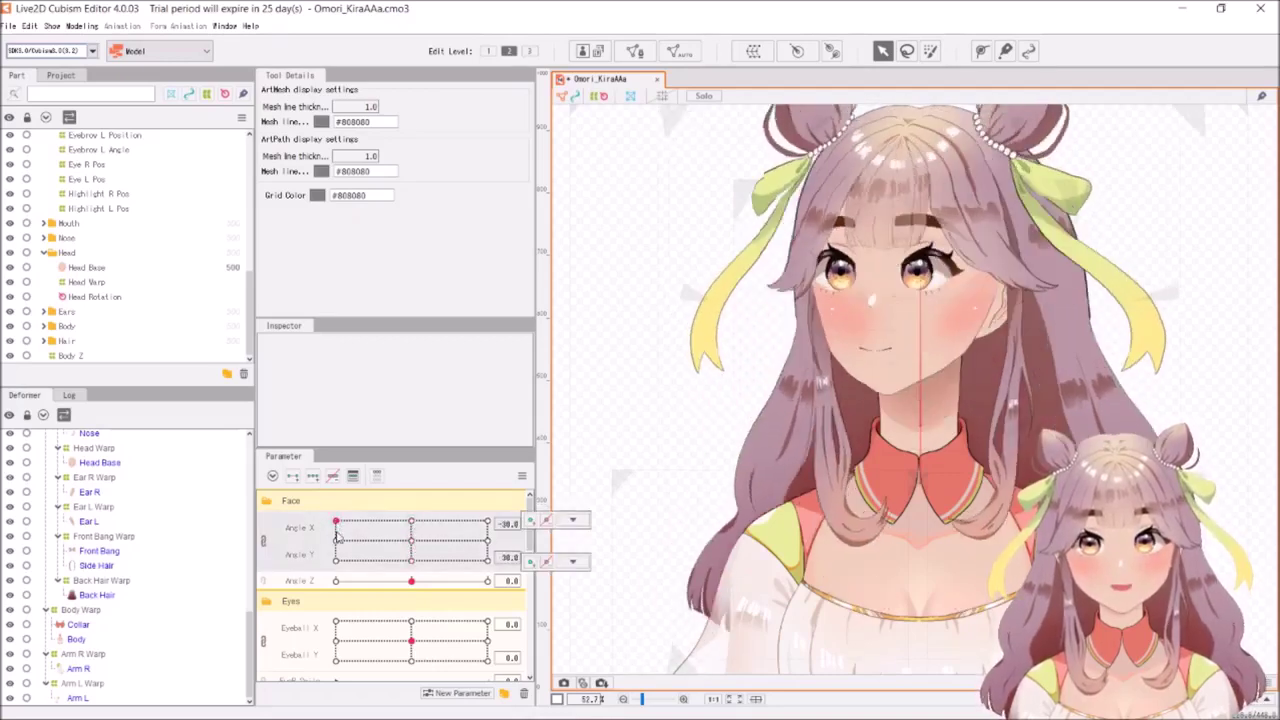
{"action": "left_click", "coordinate": [410, 538]}
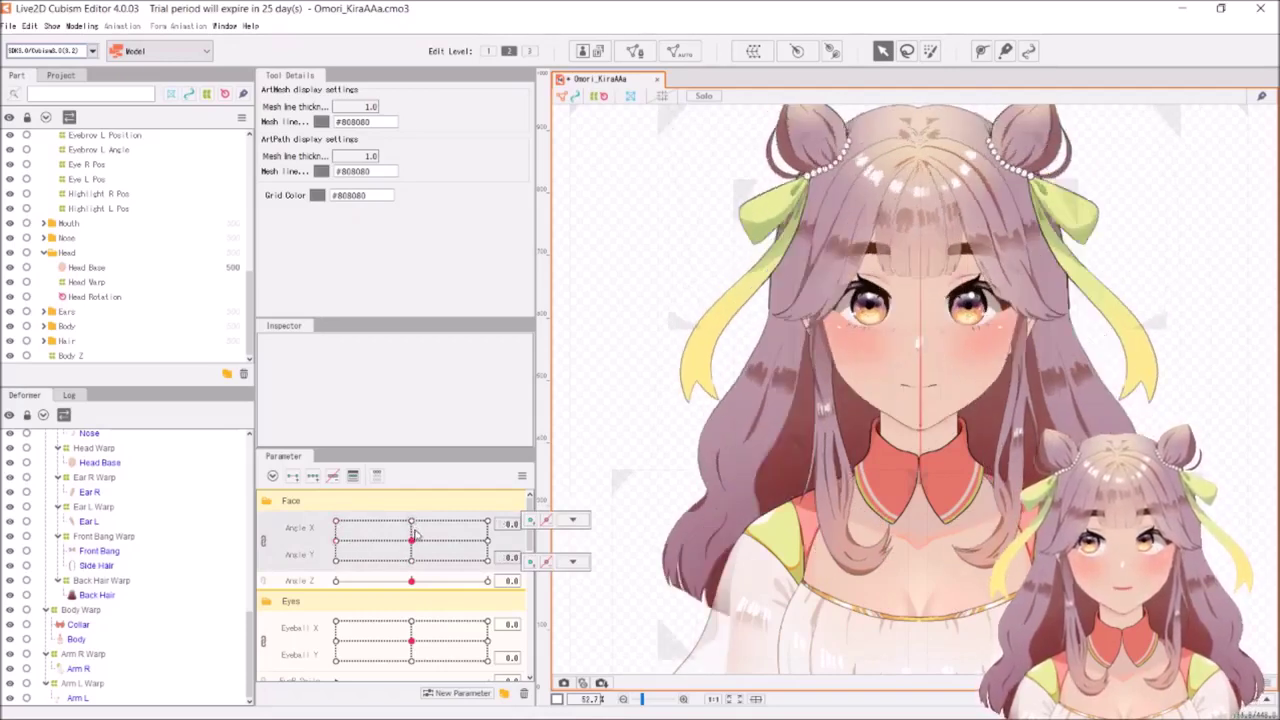
{"action": "left_click", "coordinate": [337, 524]}
{"action": "left_click", "coordinate": [337, 560]}
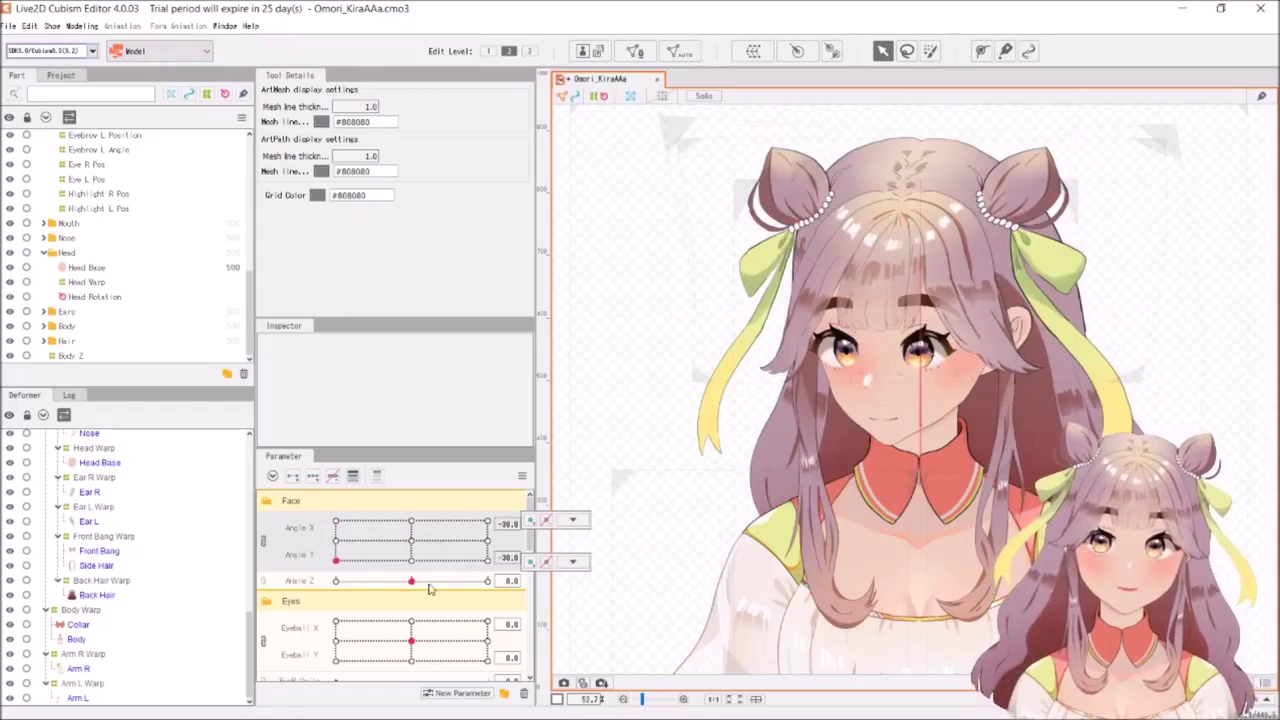
Collapse the Face, Eyes, Brows, Mouth and Body parameter groups
{"action": "scroll", "coordinate": [435, 665], "scroll_direction": "down", "scroll_amount": 3}
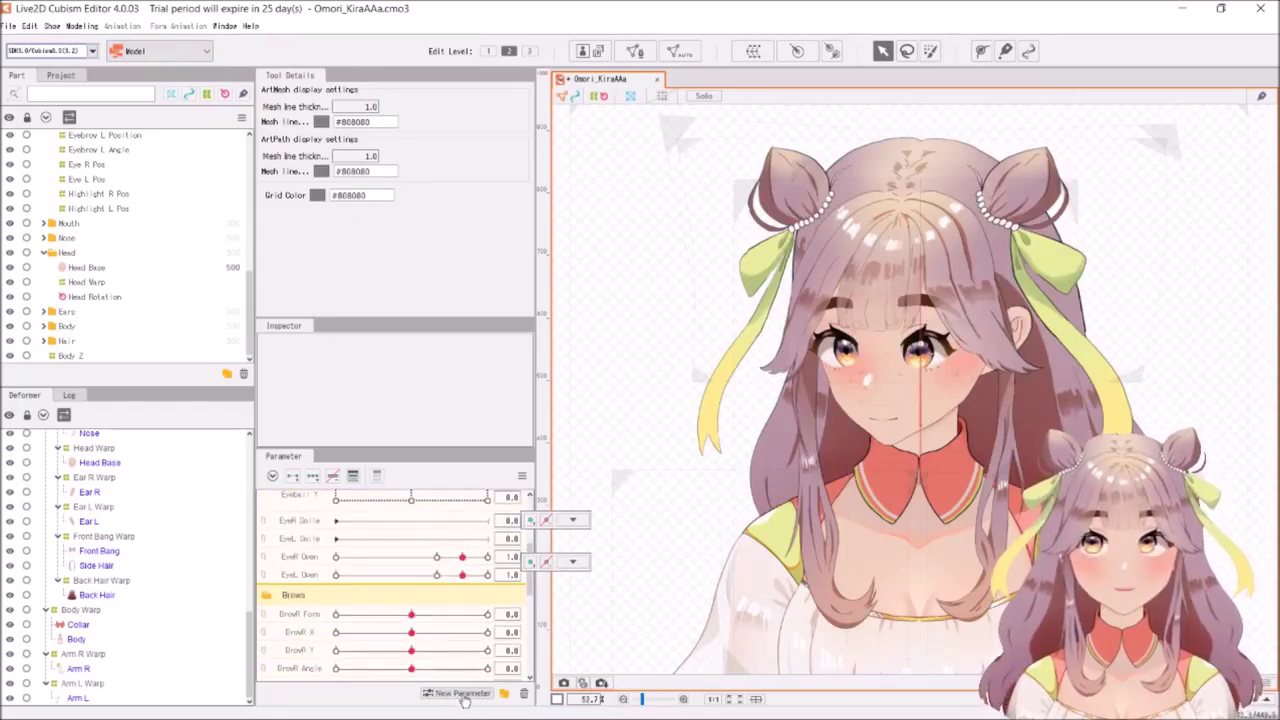
{"action": "scroll", "coordinate": [440, 600], "scroll_direction": "up", "scroll_amount": 5}
{"action": "left_click", "coordinate": [425, 500]}
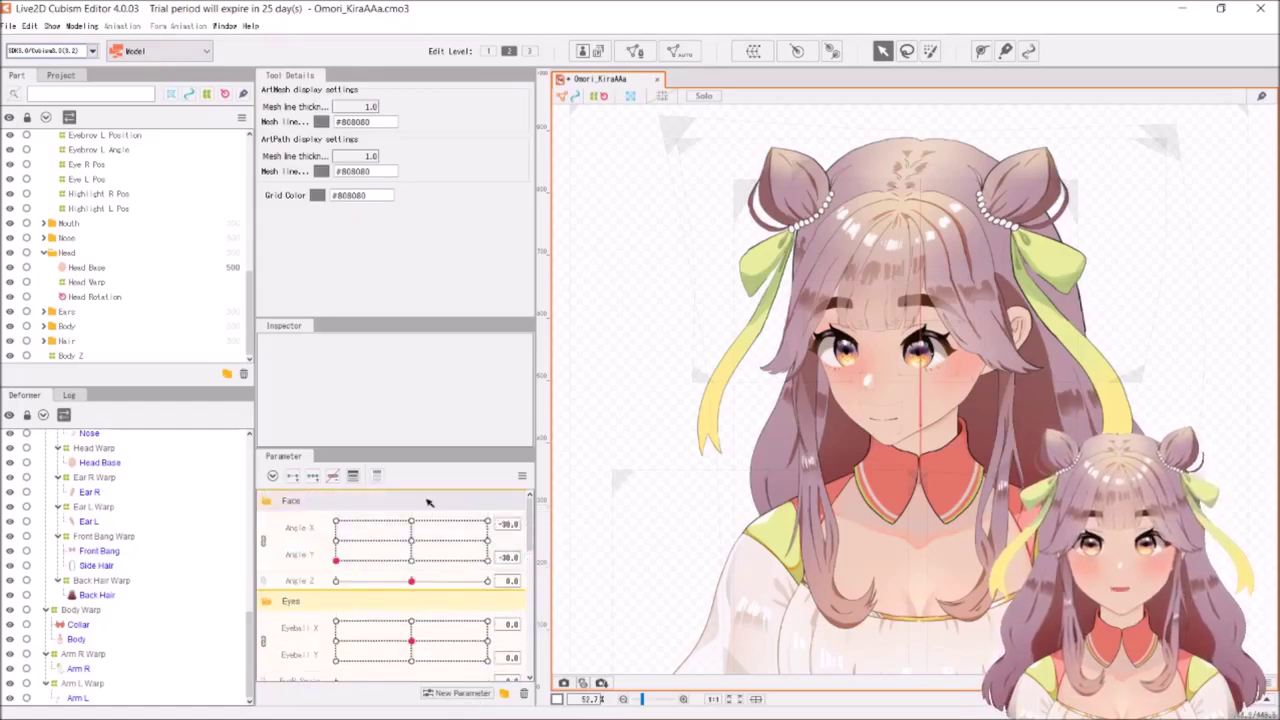
{"action": "left_click", "coordinate": [475, 527]}
{"action": "left_click", "coordinate": [487, 545]}
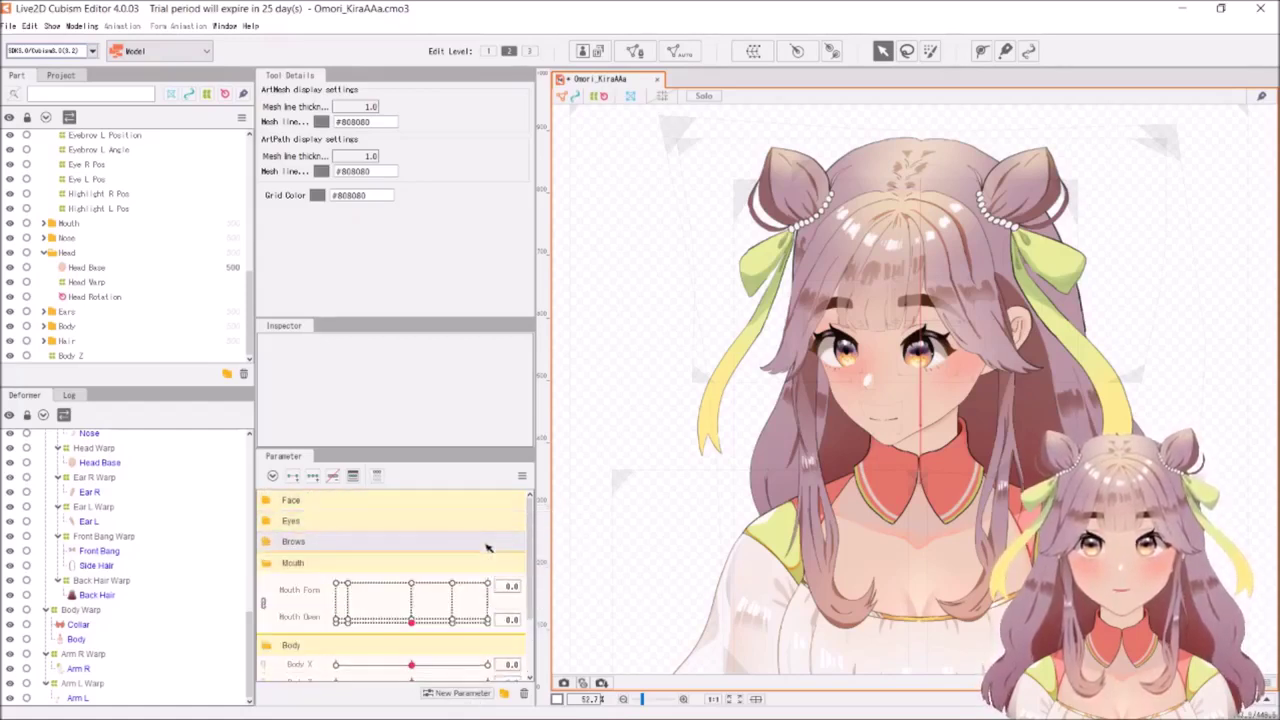
{"action": "left_click", "coordinate": [480, 565]}
{"action": "left_click", "coordinate": [480, 588]}
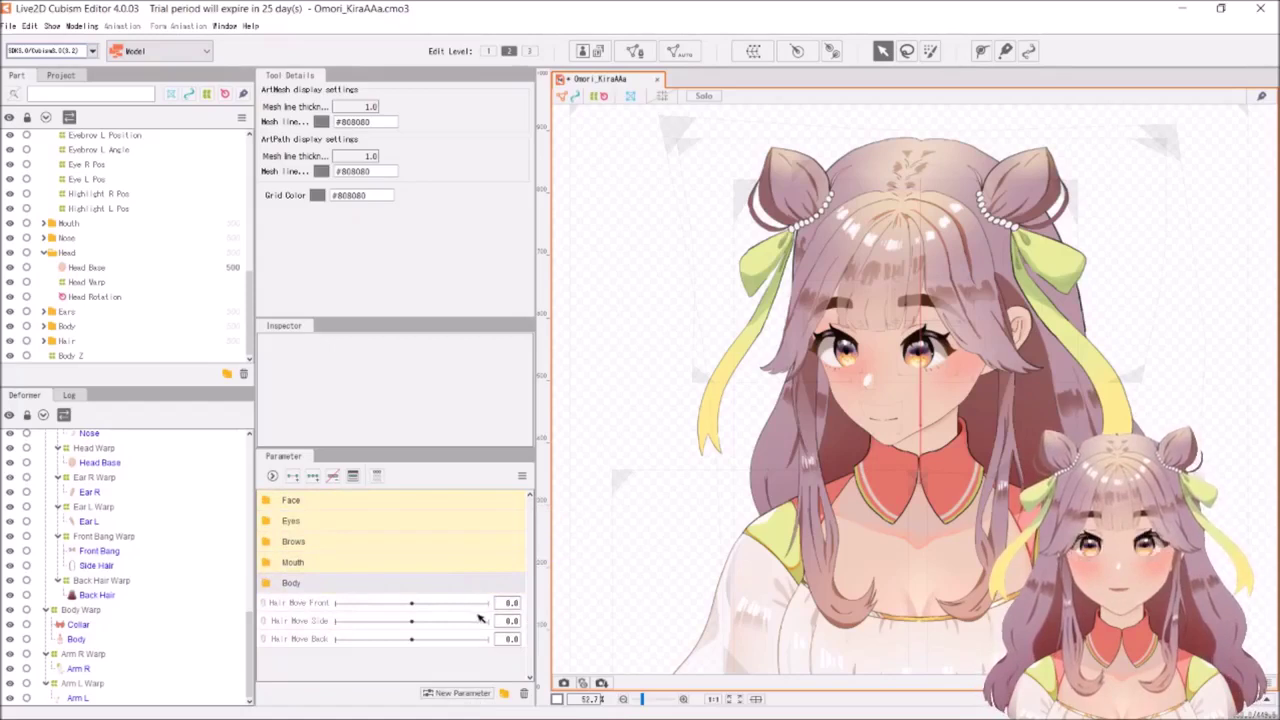
{"action": "left_click", "coordinate": [427, 505]}
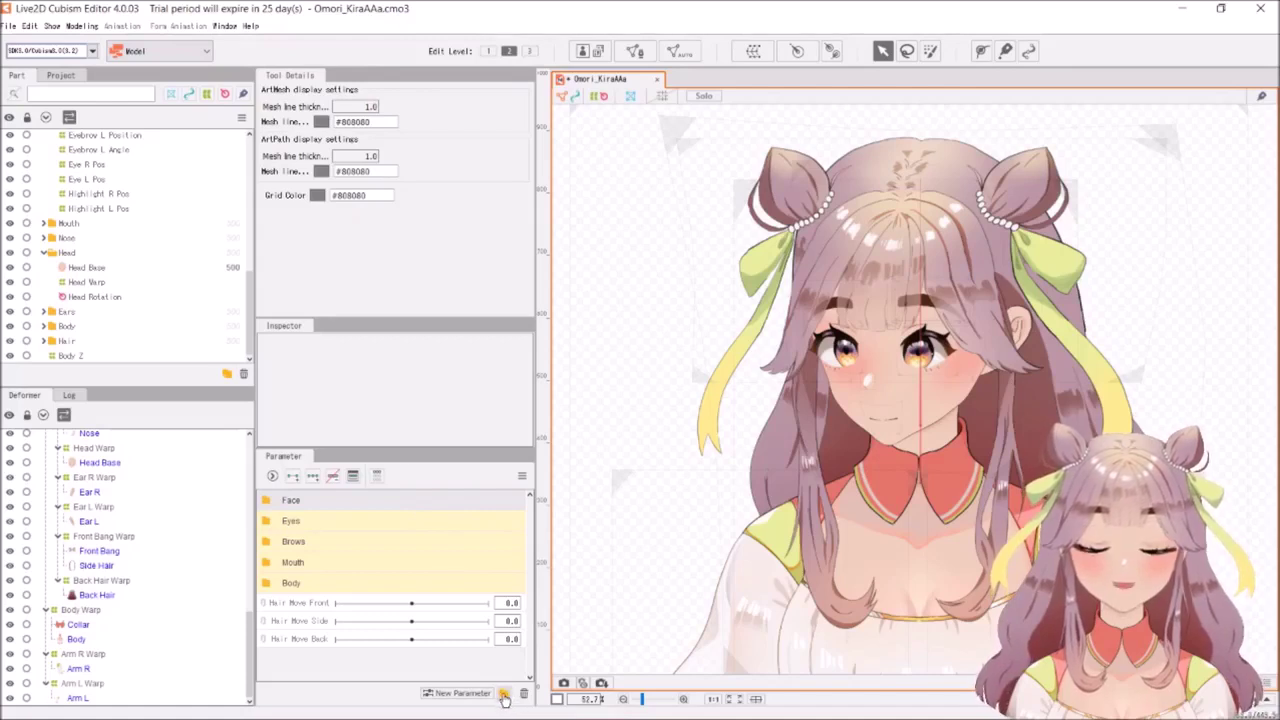
Start renaming the Brows folder, keep the name Brows, and reopen the Face group
{"action": "right_click", "coordinate": [470, 542]}
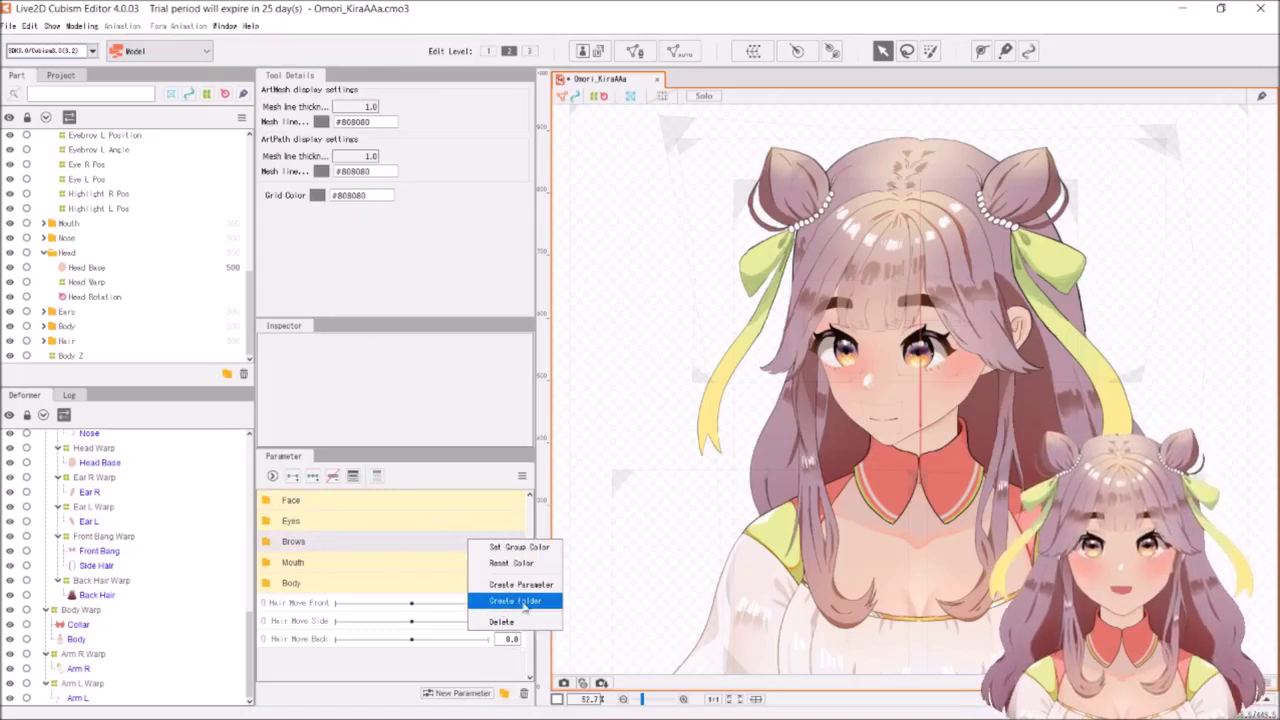
{"action": "left_click", "coordinate": [308, 541]}
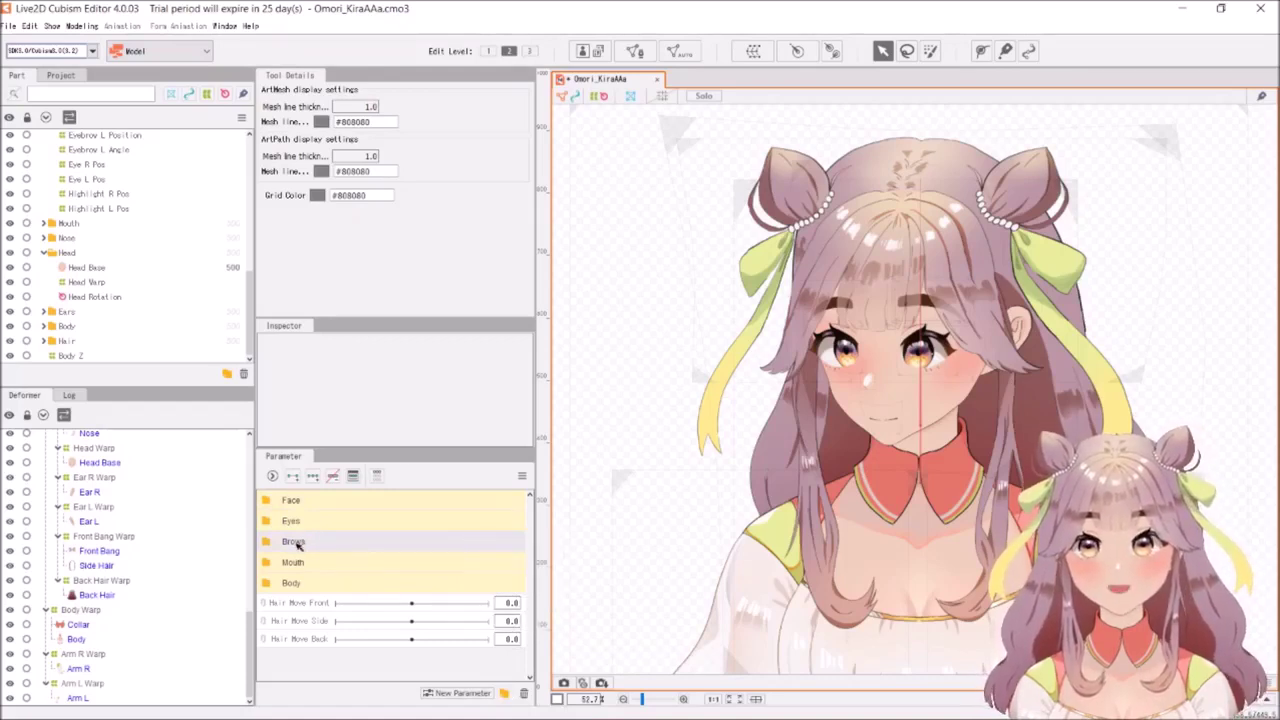
{"action": "double_click", "coordinate": [295, 542]}
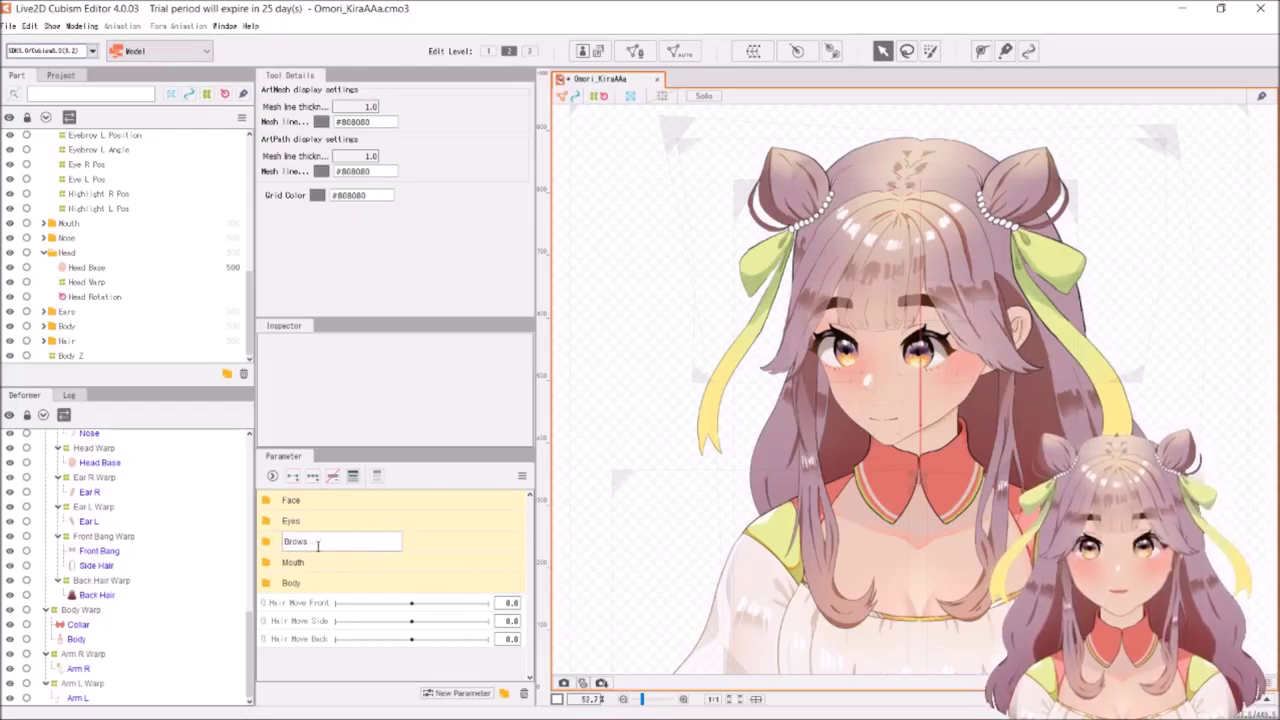
{"action": "left_click", "coordinate": [447, 545]}
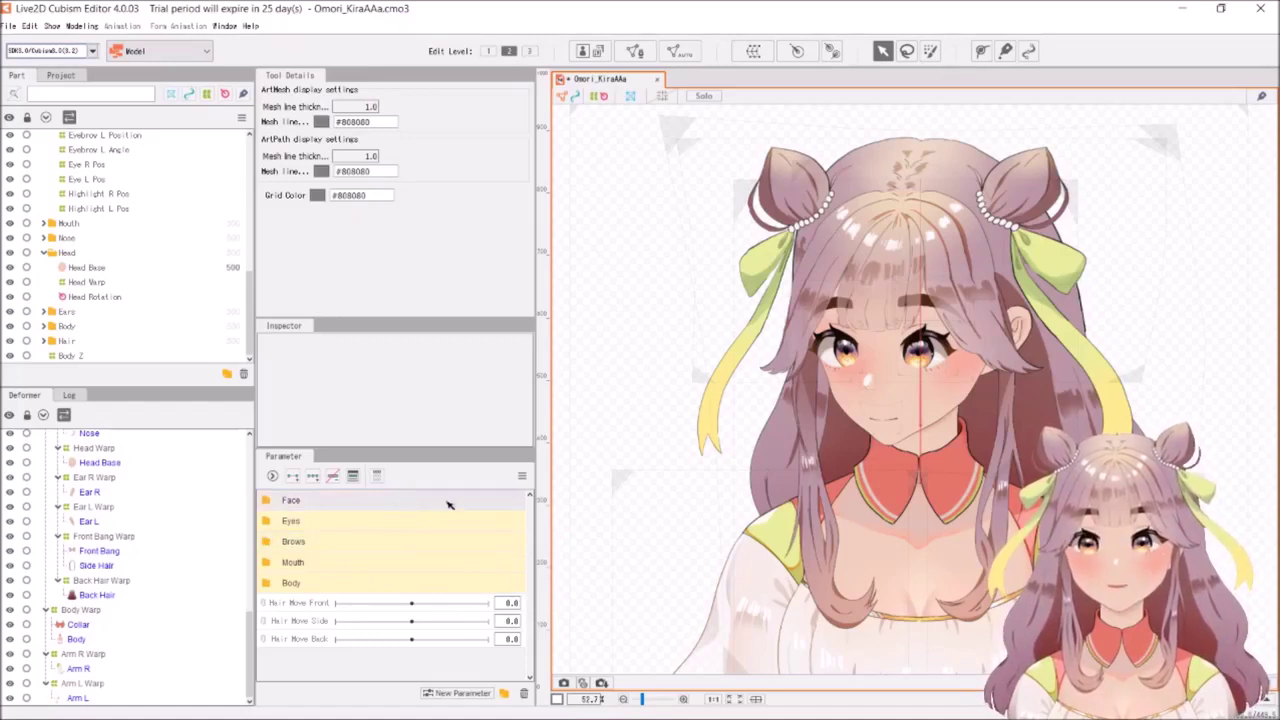
{"action": "left_click", "coordinate": [447, 501]}
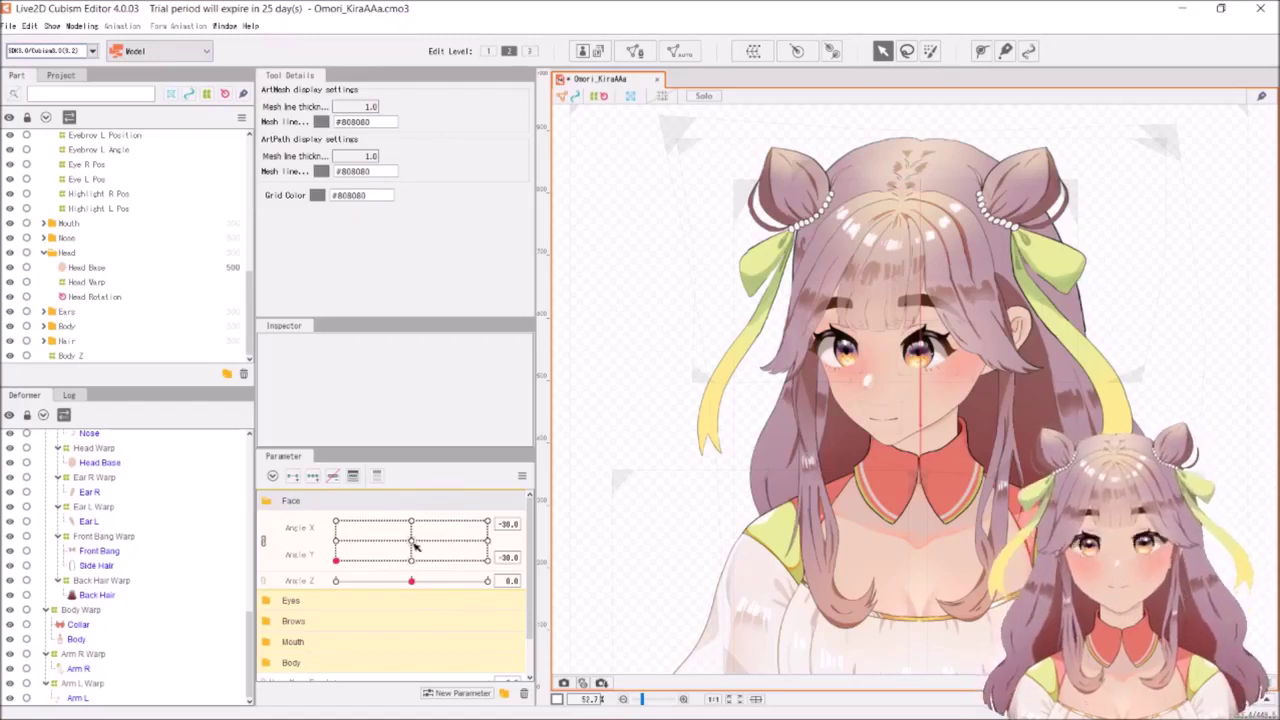
Preview the head tilting to Angle Y 30 and -30, then return it to neutral
{"action": "left_click", "coordinate": [417, 545]}
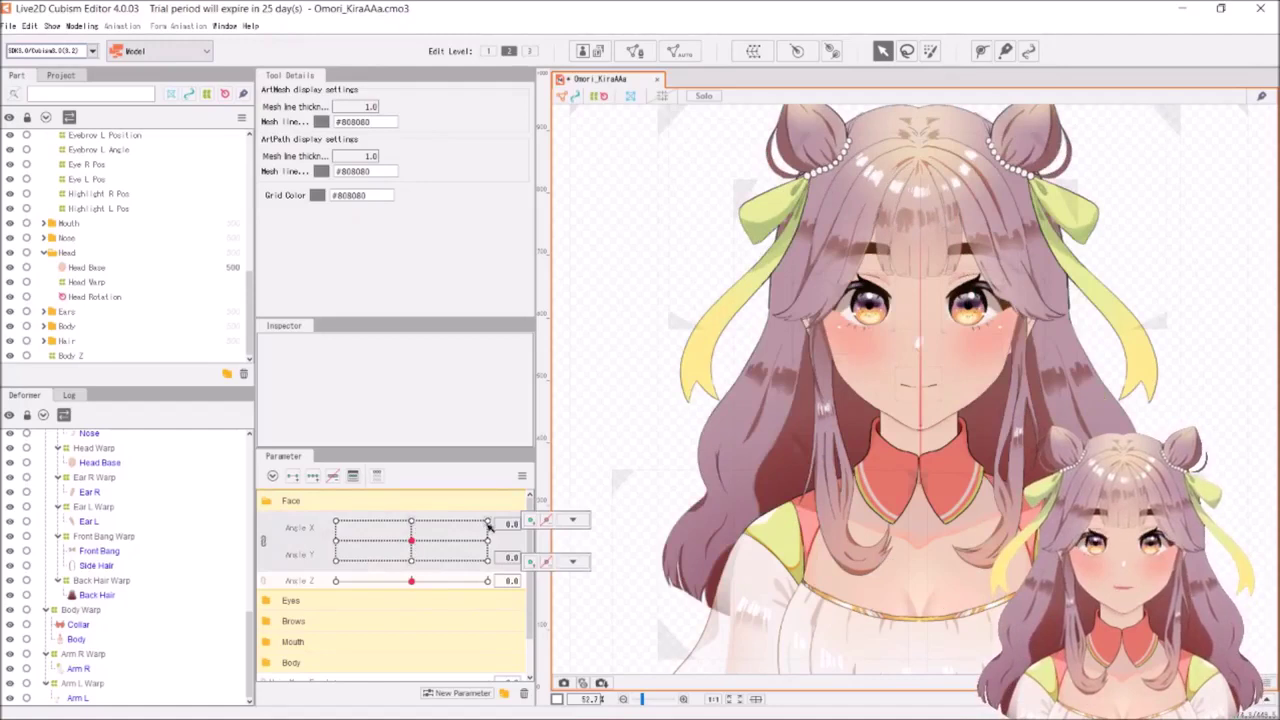
{"action": "left_click", "coordinate": [412, 522]}
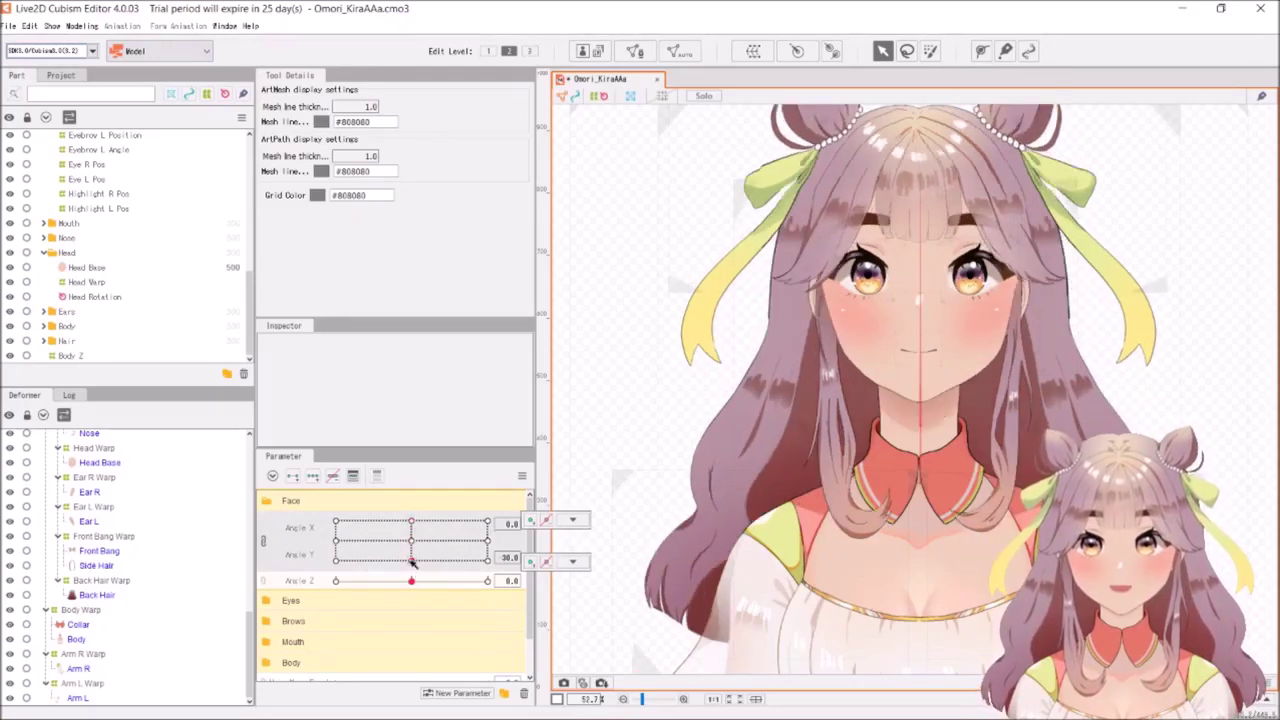
{"action": "left_click", "coordinate": [411, 560]}
{"action": "left_click", "coordinate": [413, 565]}
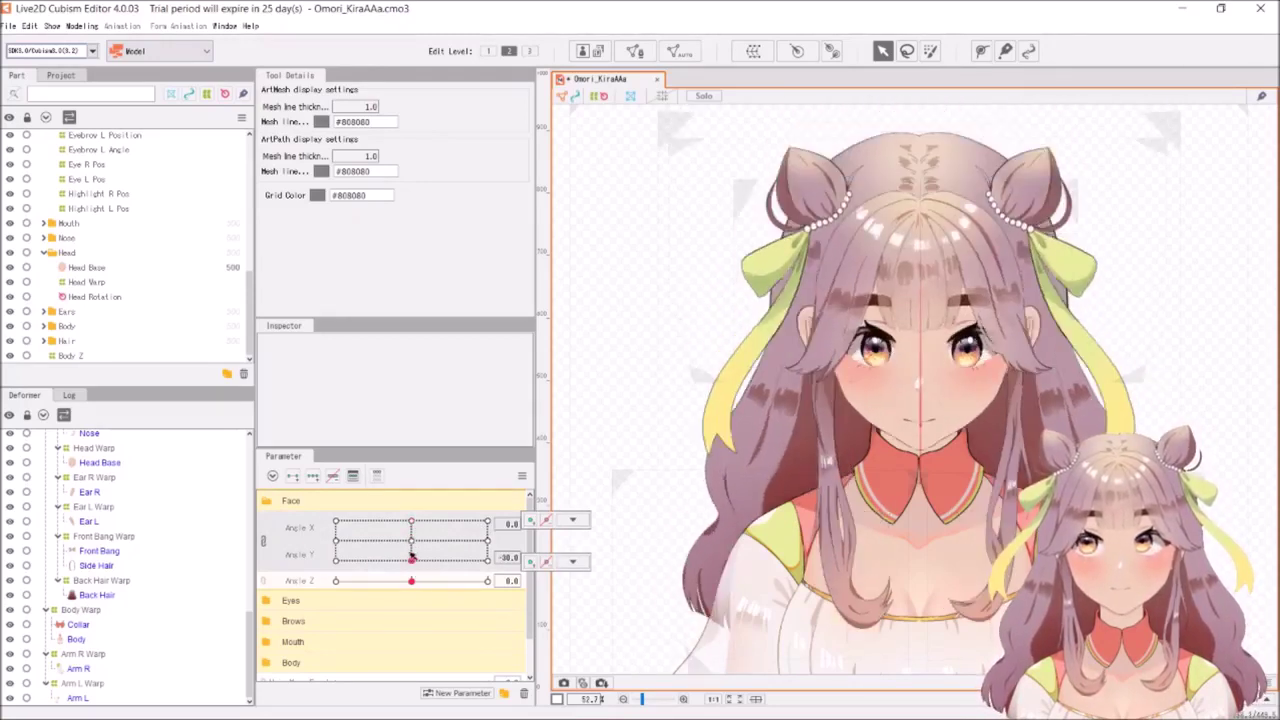
{"action": "left_click", "coordinate": [410, 549]}
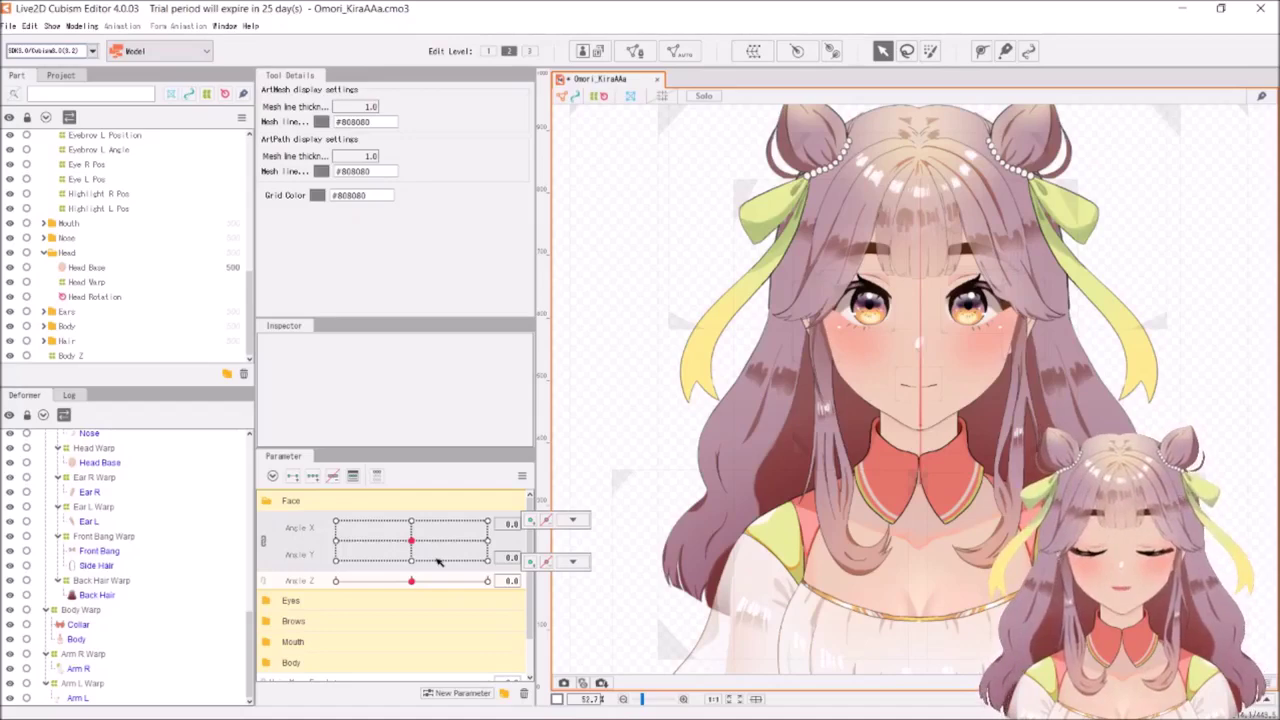
Select the Ear L mesh, zoom in on it, and turn the head to Angle X 30
{"action": "left_click", "coordinate": [88, 522]}
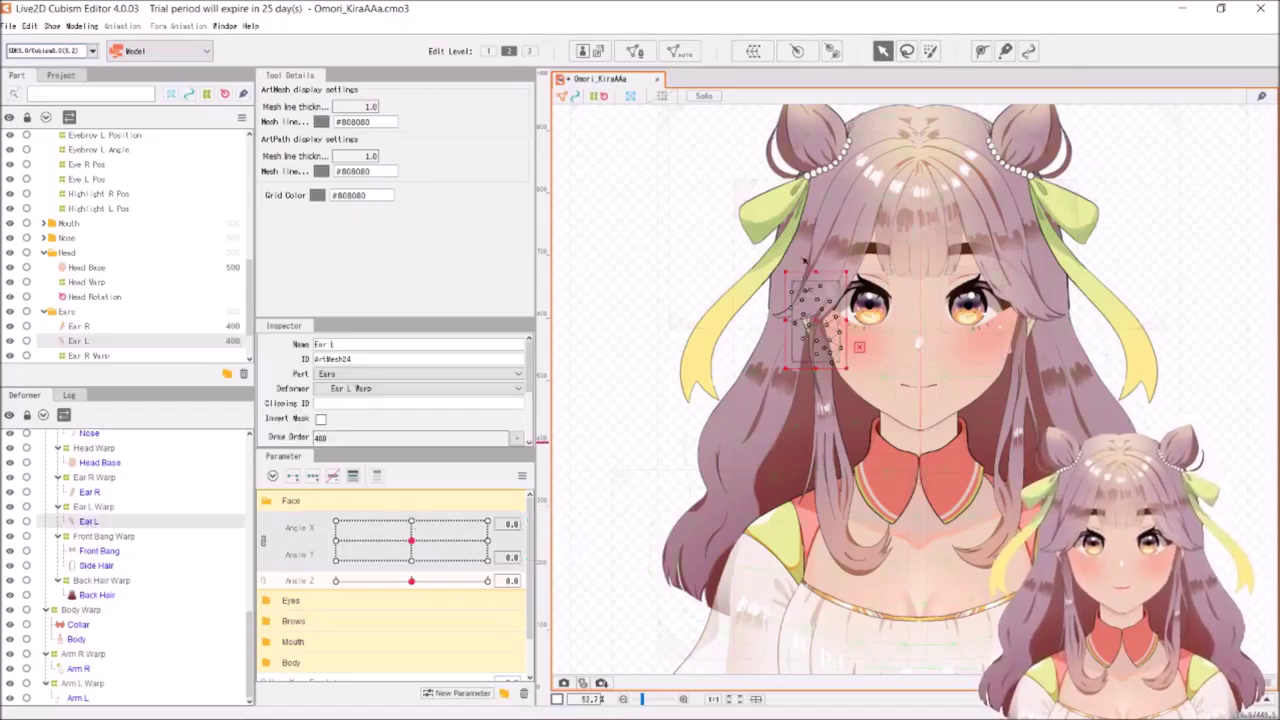
{"action": "scroll", "coordinate": [818, 315], "scroll_direction": "up", "scroll_amount": 3}
{"action": "scroll", "coordinate": [818, 315], "scroll_direction": "up", "scroll_amount": 3}
{"action": "scroll", "coordinate": [818, 315], "scroll_direction": "up", "scroll_amount": 2}
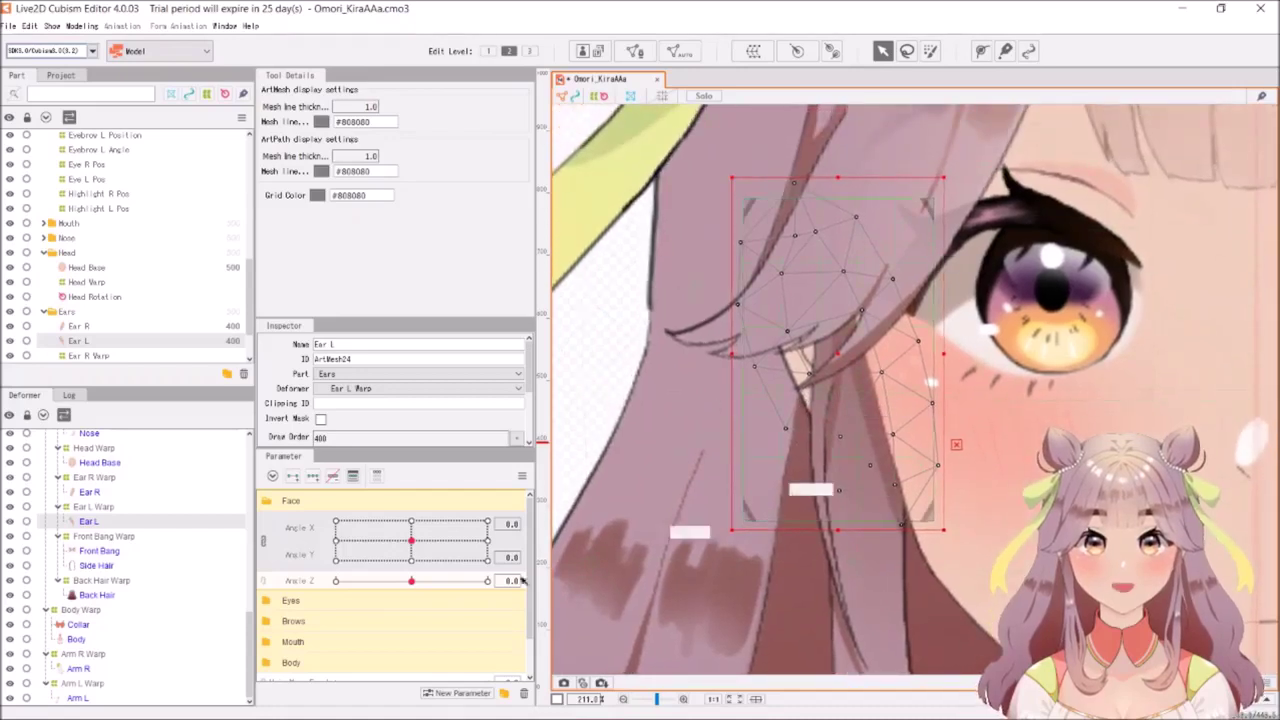
{"action": "left_click", "coordinate": [487, 541]}
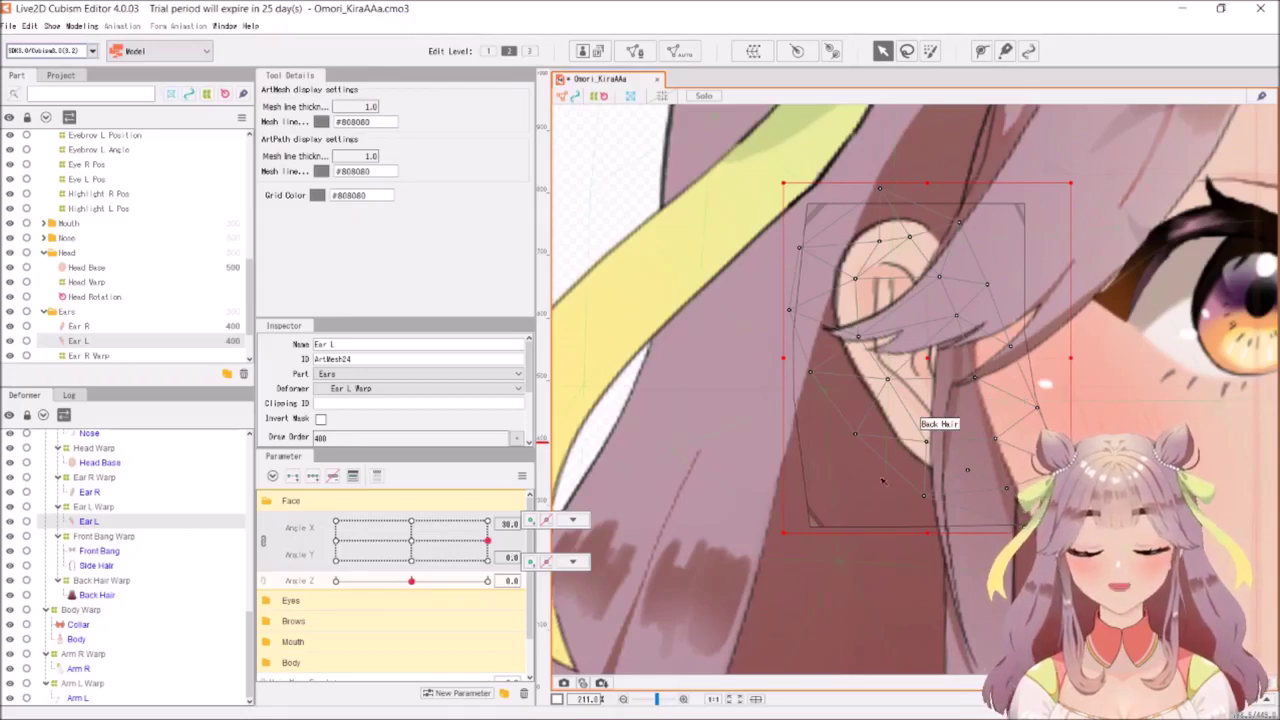
Recentre the head angle to 0/0 and collapse the Face parameter group
{"action": "left_click", "coordinate": [418, 549]}
{"action": "scroll", "coordinate": [418, 560], "scroll_direction": "down", "scroll_amount": 1}
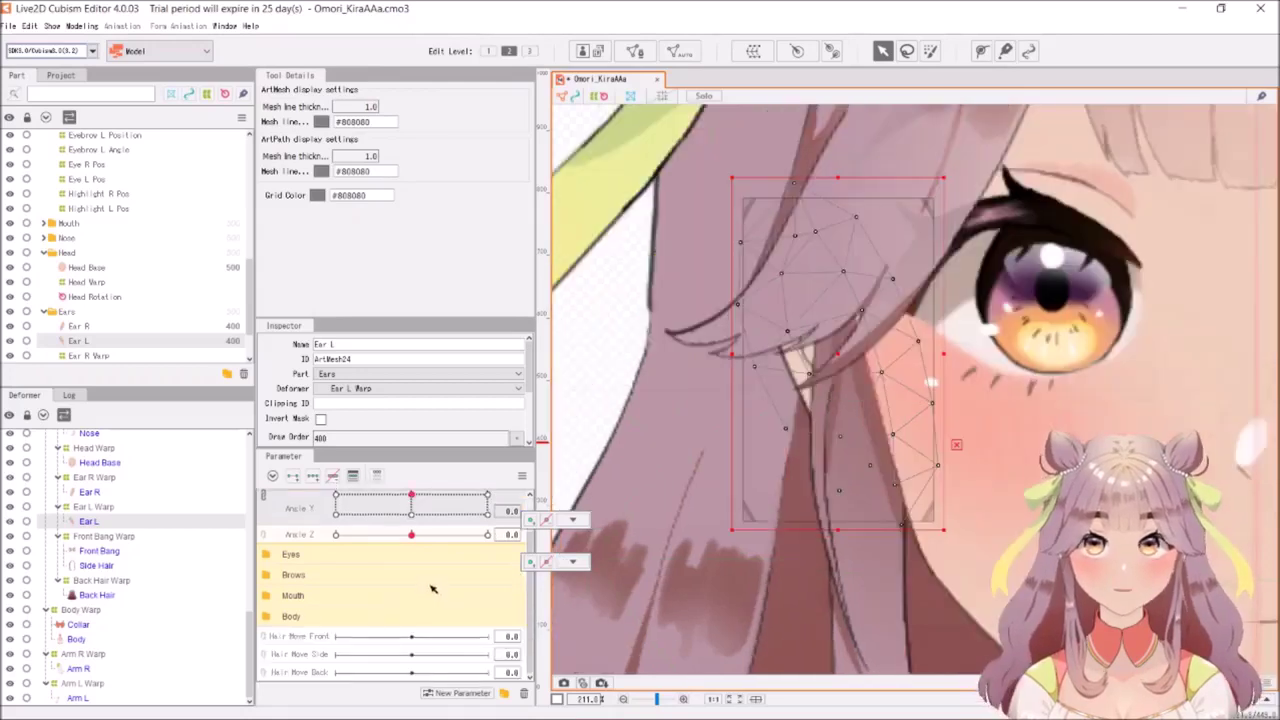
{"action": "scroll", "coordinate": [421, 581], "scroll_direction": "up", "scroll_amount": 2}
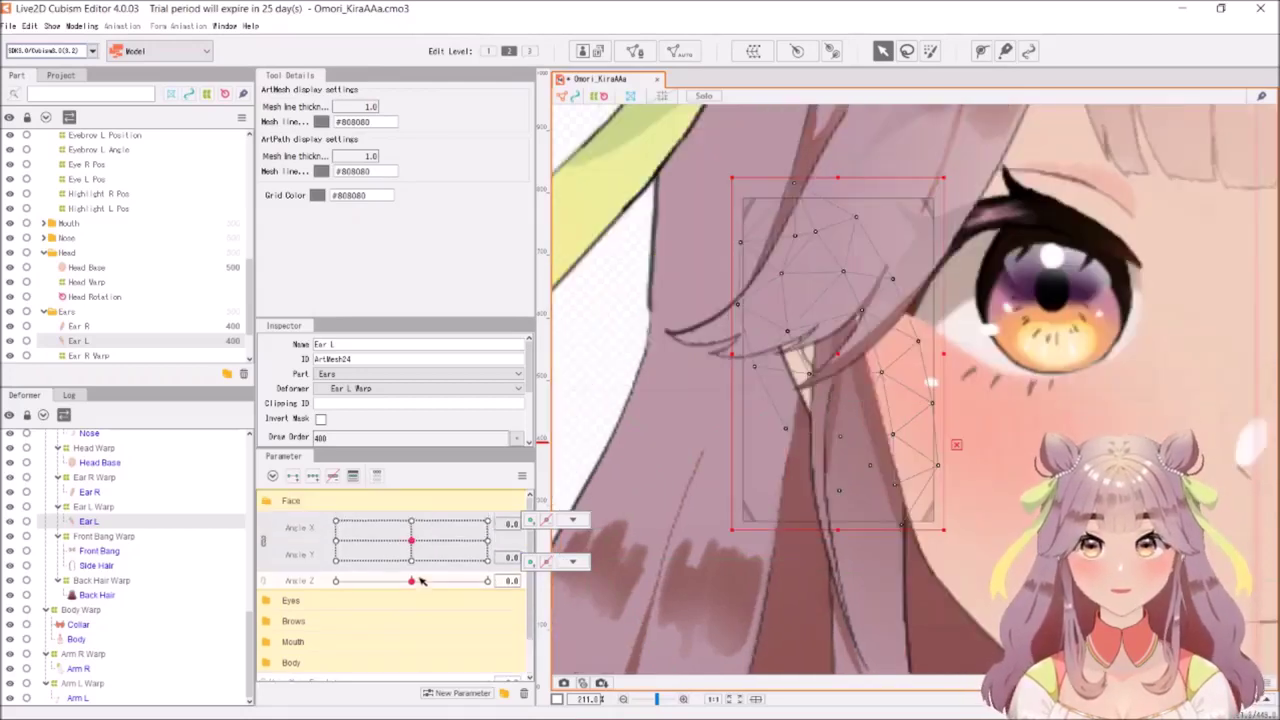
{"action": "left_click", "coordinate": [418, 502]}
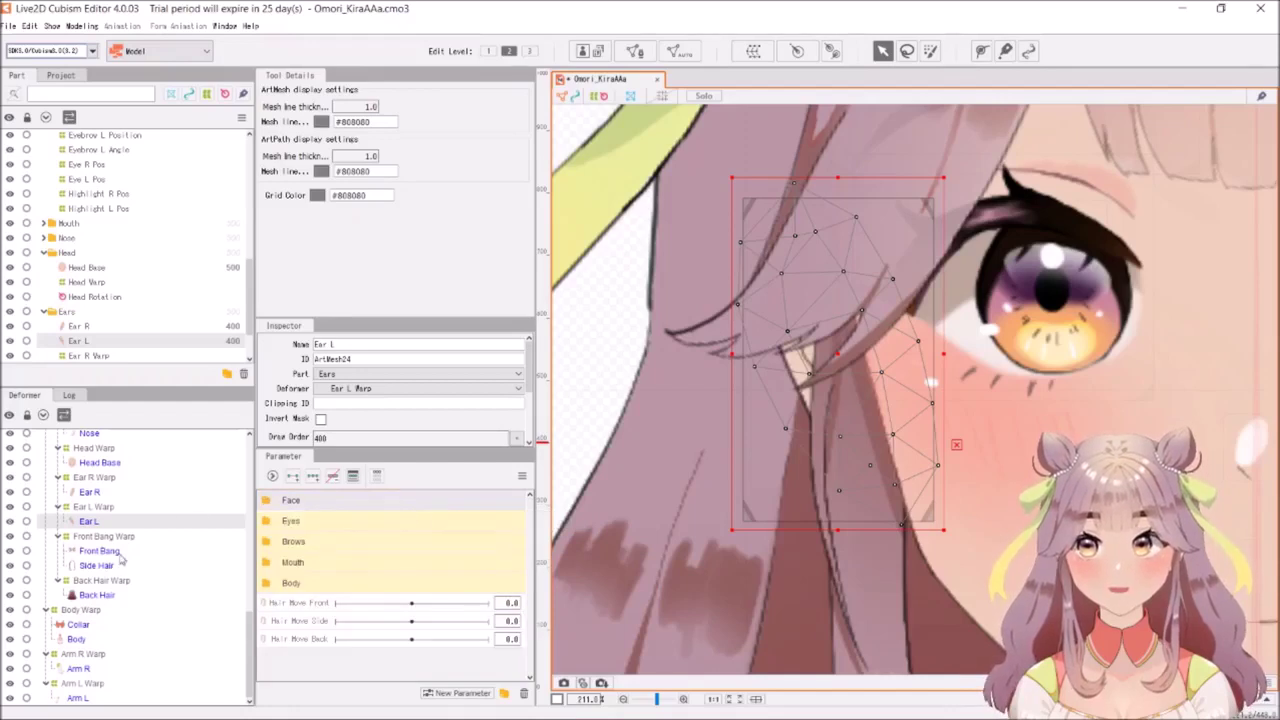
Select Eye White R copy, pan the right eye to centre, and expand Face and Eyes
{"action": "scroll", "coordinate": [122, 541], "scroll_direction": "up", "scroll_amount": 2}
{"action": "scroll", "coordinate": [122, 541], "scroll_direction": "up", "scroll_amount": 2}
{"action": "scroll", "coordinate": [122, 541], "scroll_direction": "up", "scroll_amount": 2}
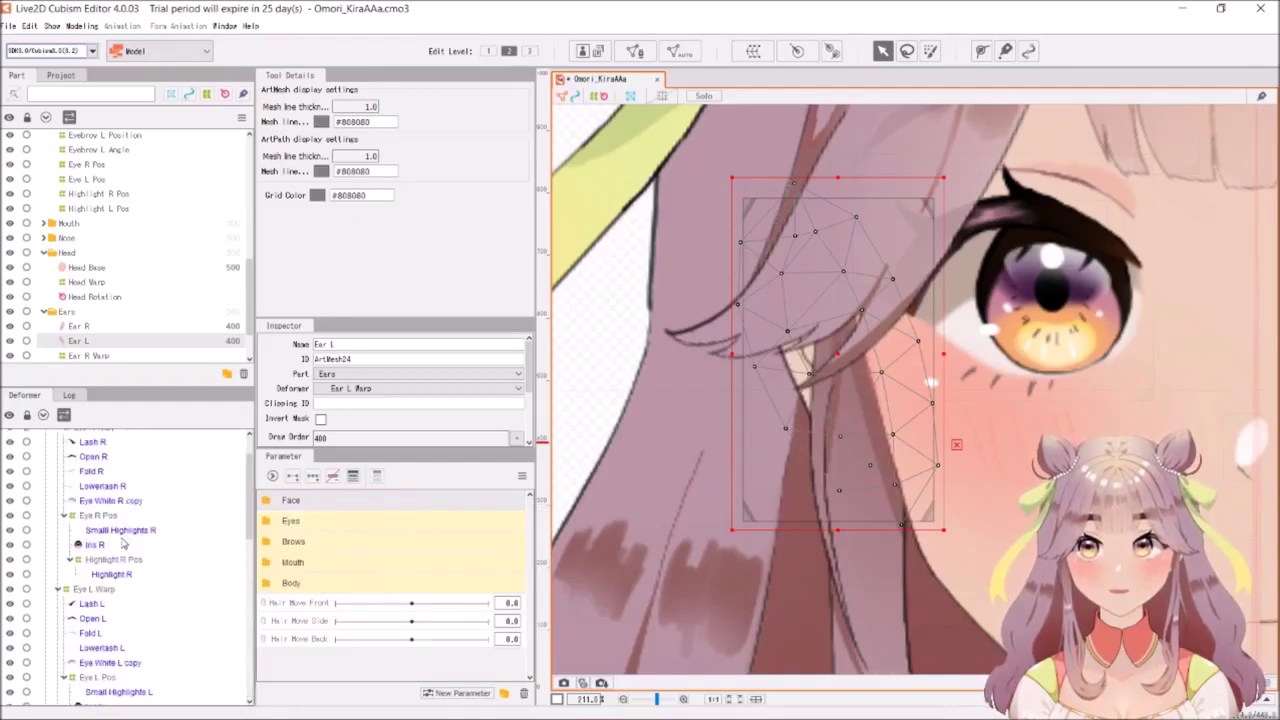
{"action": "left_click", "coordinate": [133, 503]}
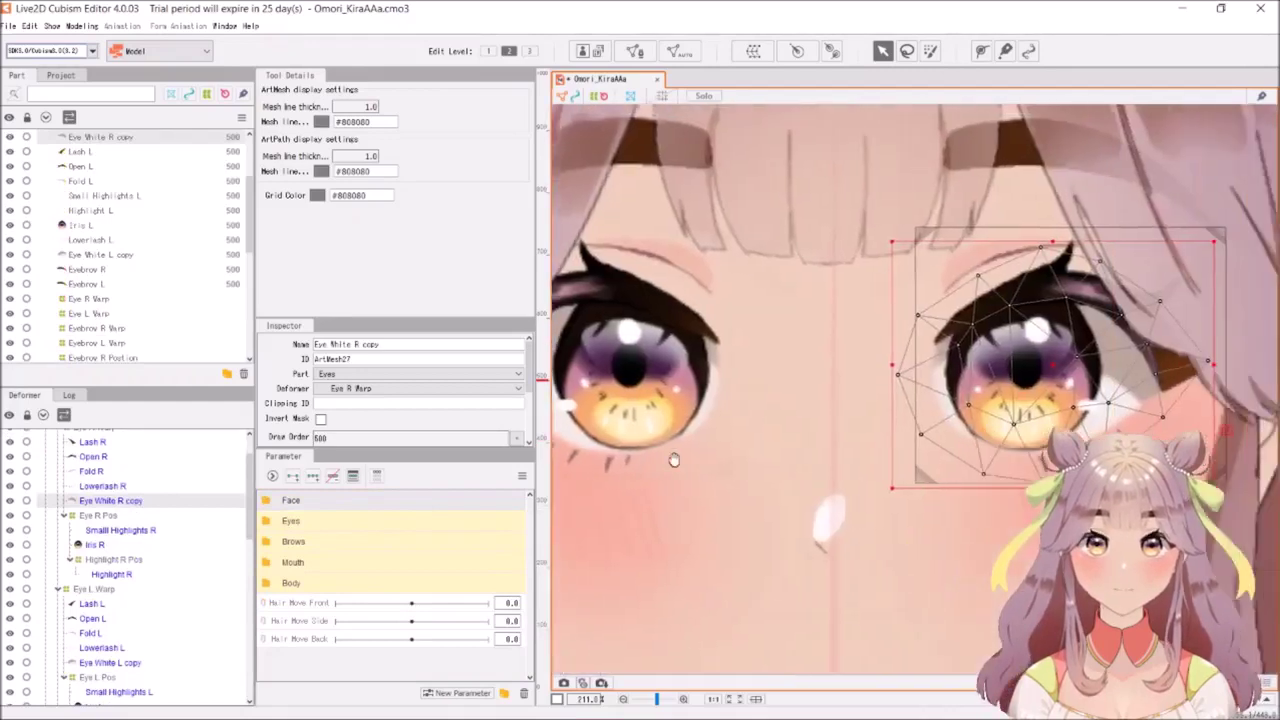
{"action": "left_click_drag", "start_coordinate": [674, 459], "coordinate": [588, 461]}
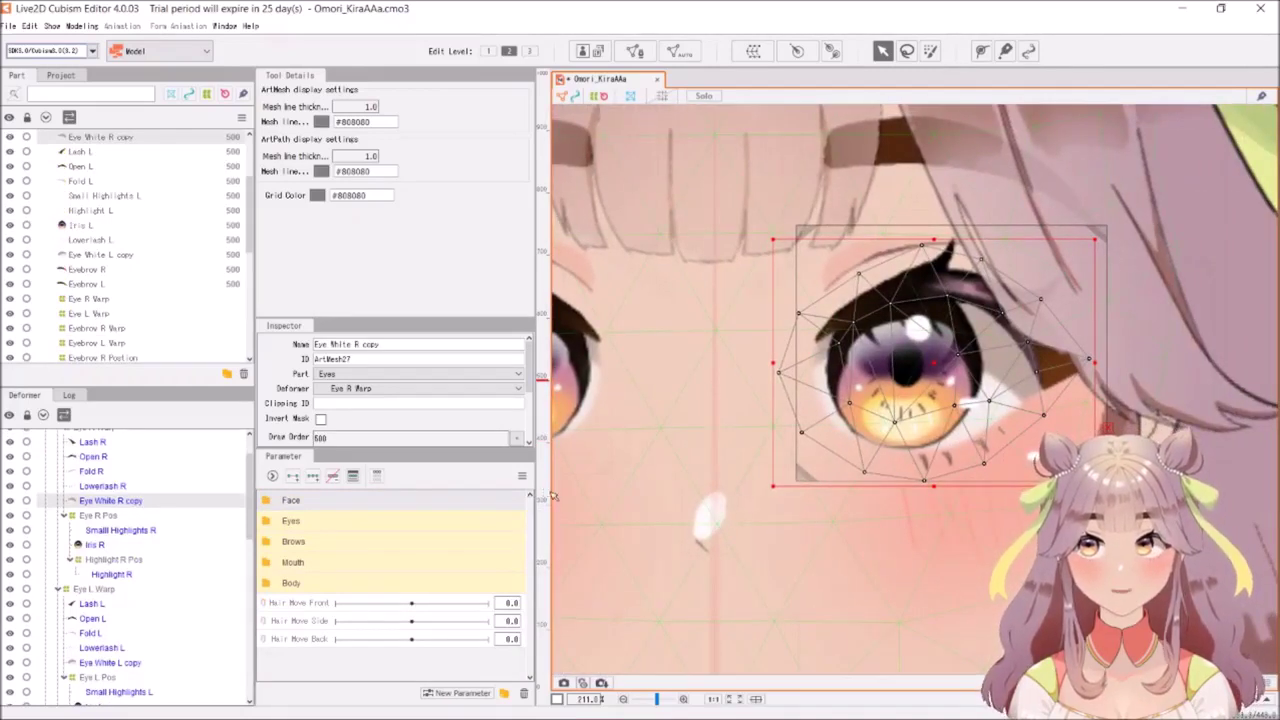
{"action": "left_click", "coordinate": [390, 506]}
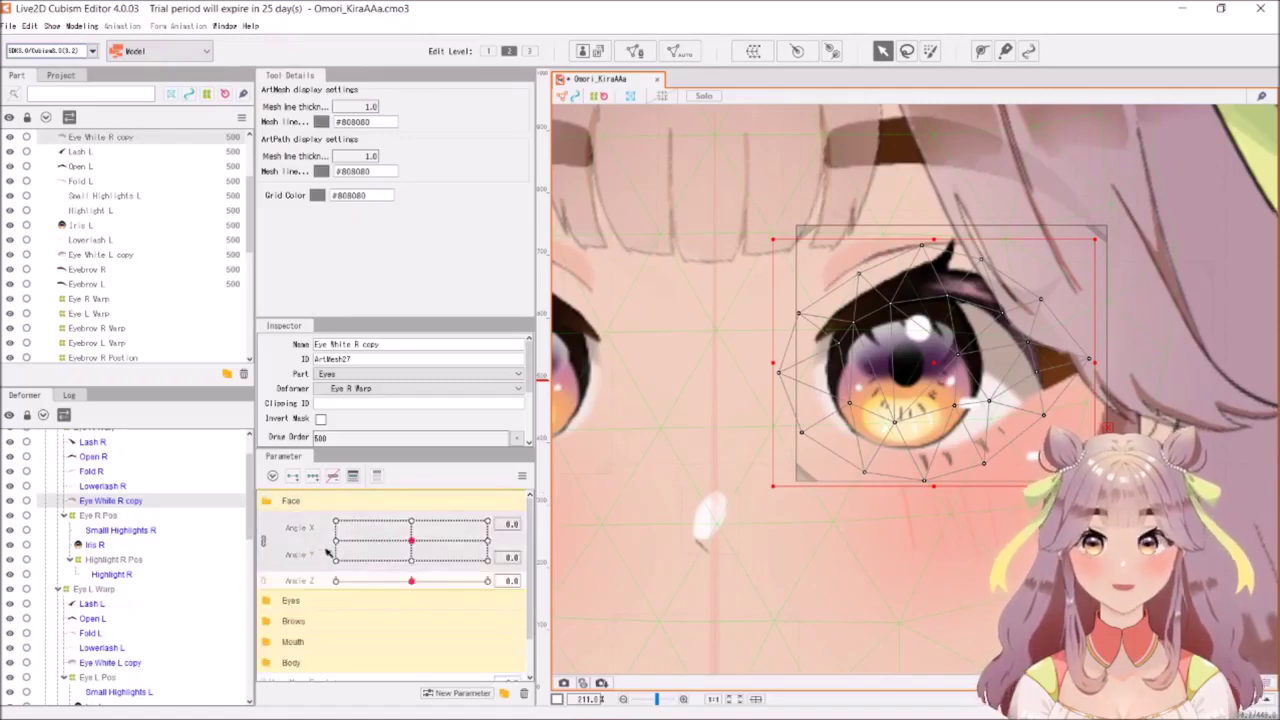
{"action": "left_click", "coordinate": [315, 609]}
Open the EyeR Open keyform dialog showing keys 0.0, 0.8, 1.0 and 1.2
{"action": "scroll", "coordinate": [315, 609], "scroll_direction": "down", "scroll_amount": 3}
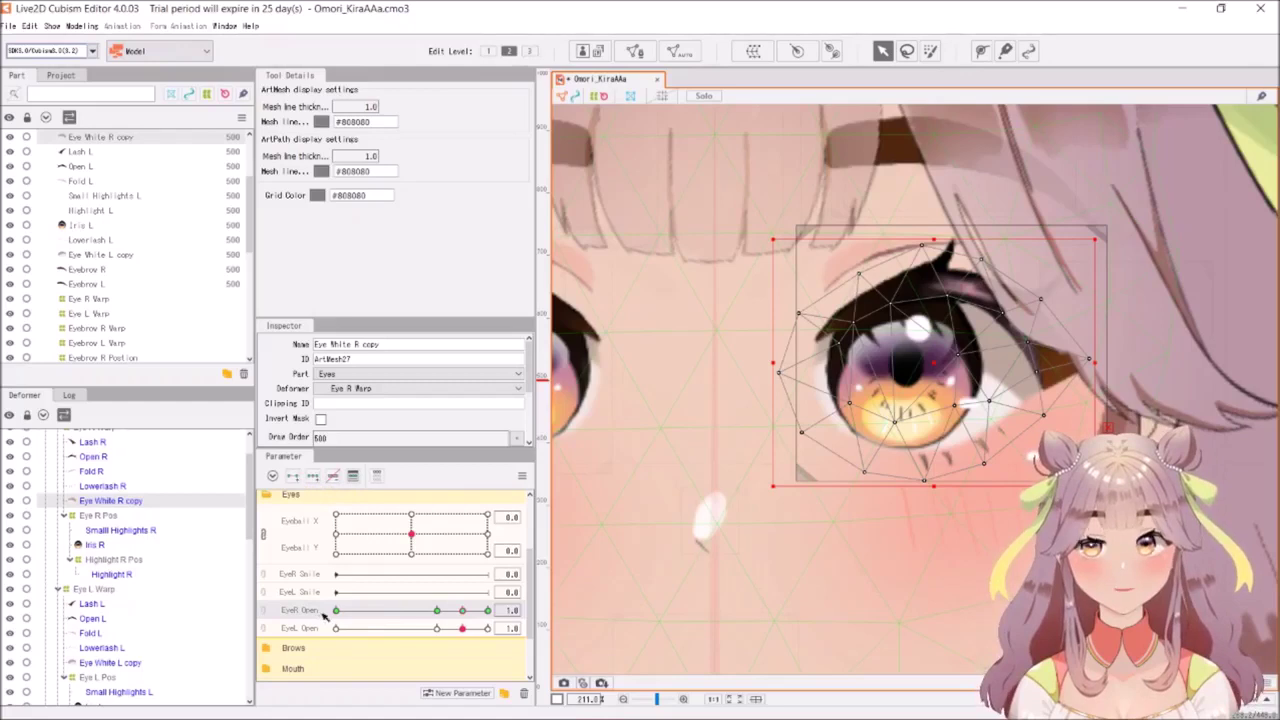
{"action": "double_click", "coordinate": [313, 612]}
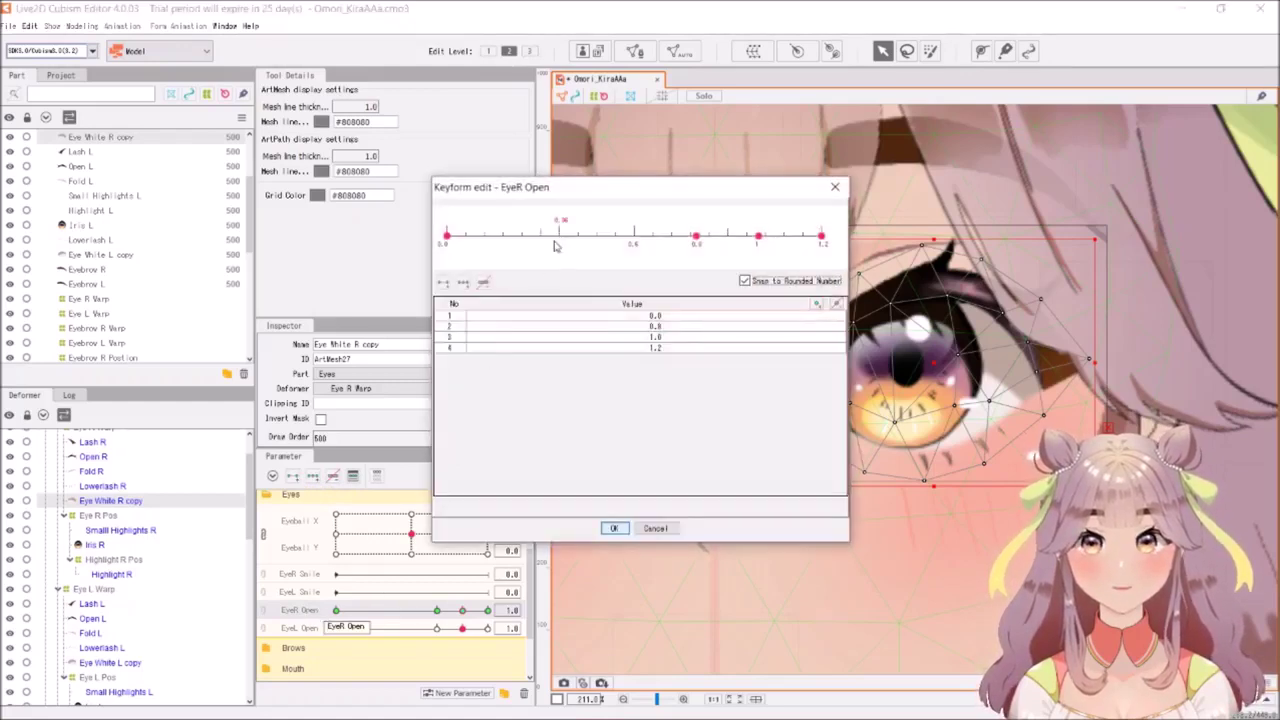
{"action": "left_click", "coordinate": [817, 306]}
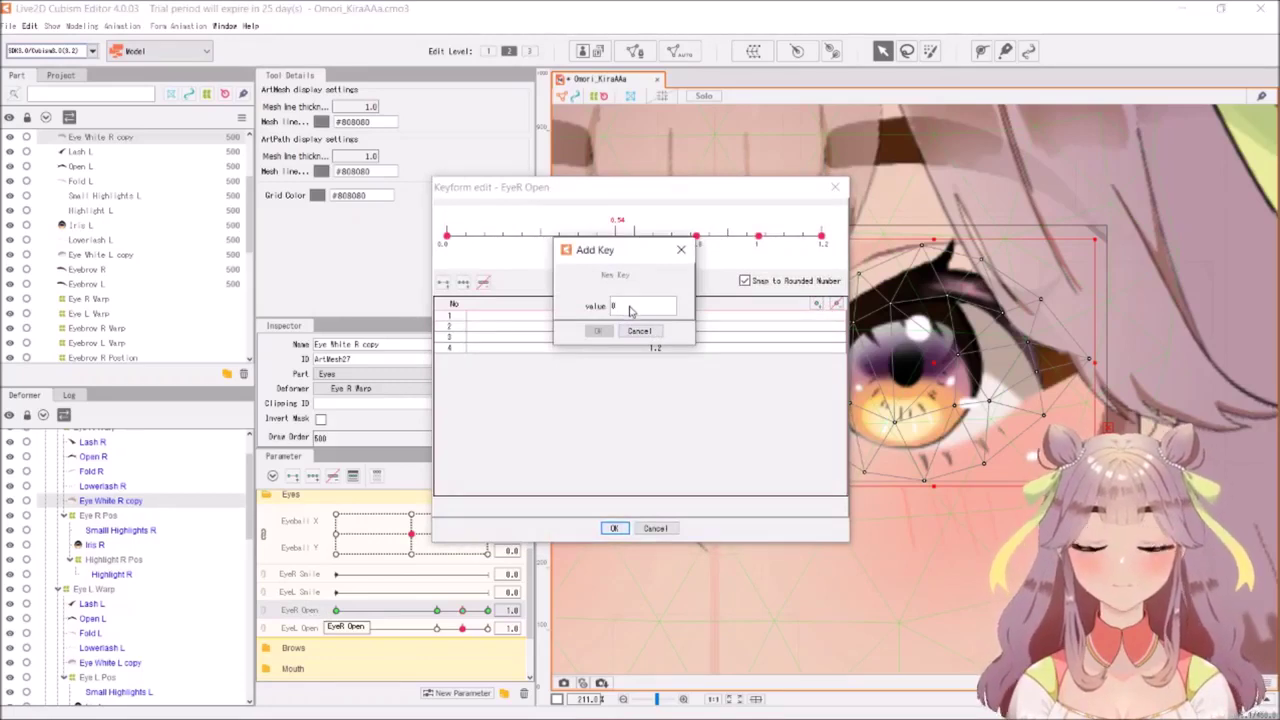
{"action": "left_click", "coordinate": [681, 249]}
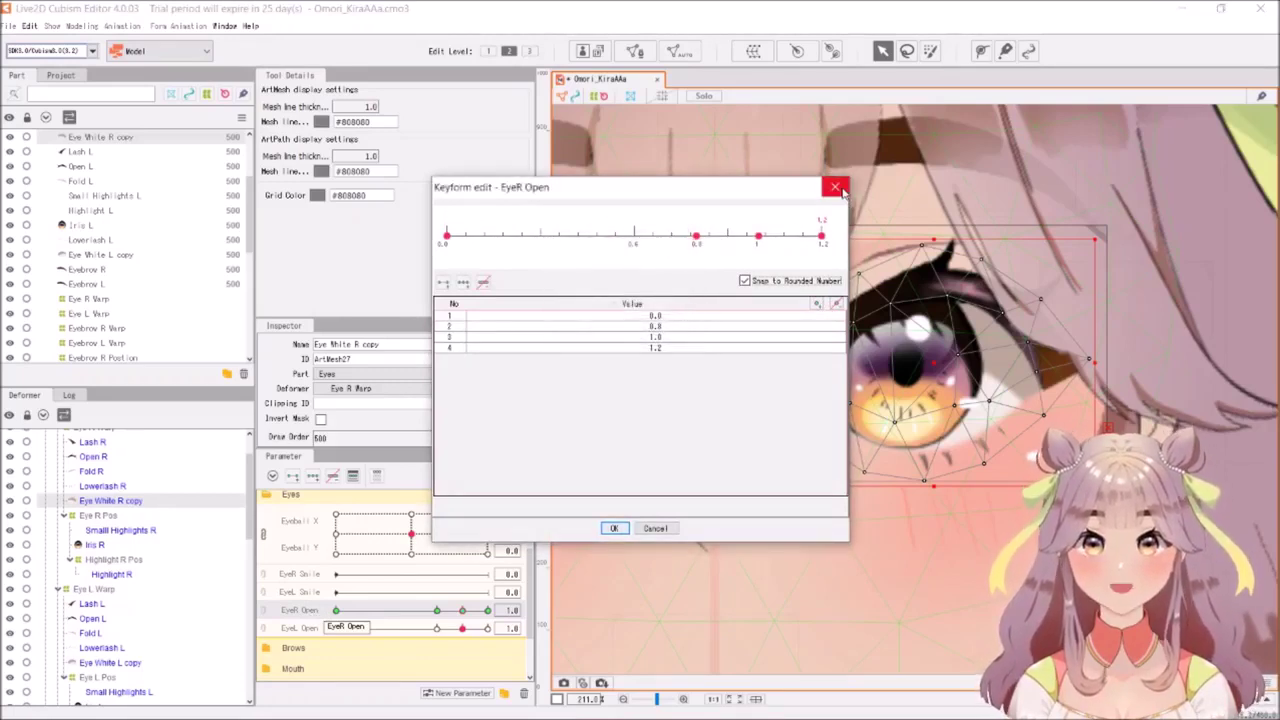
{"action": "left_click", "coordinate": [836, 188]}
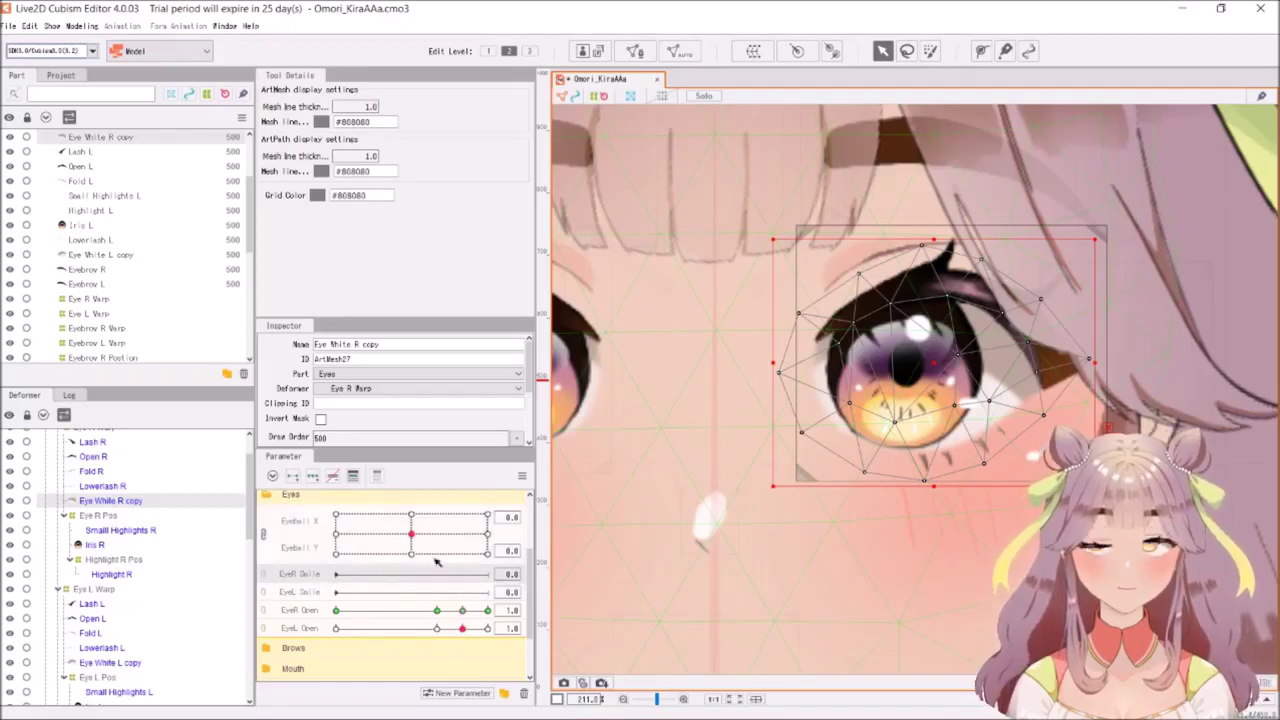
{"action": "mouse_move", "coordinate": [411, 534]}
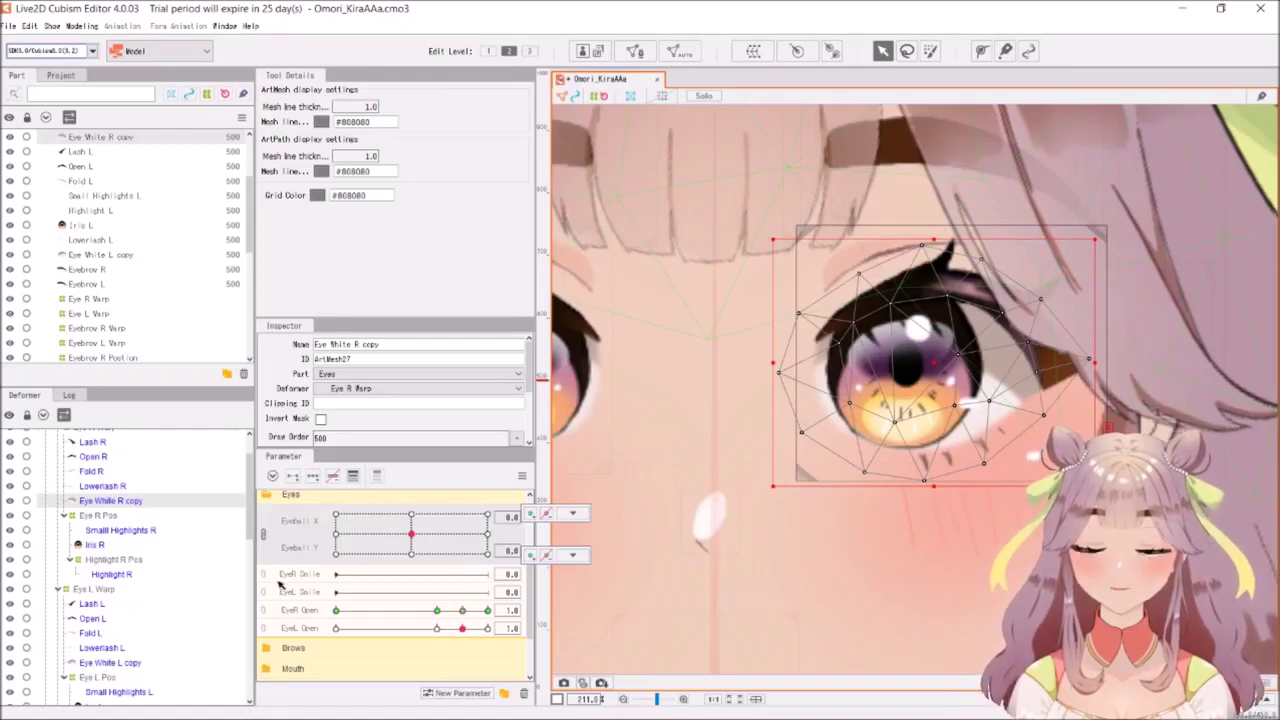
Select the Small Highlights R mesh with the Parameter panel back at the Face group
{"action": "left_click", "coordinate": [114, 533]}
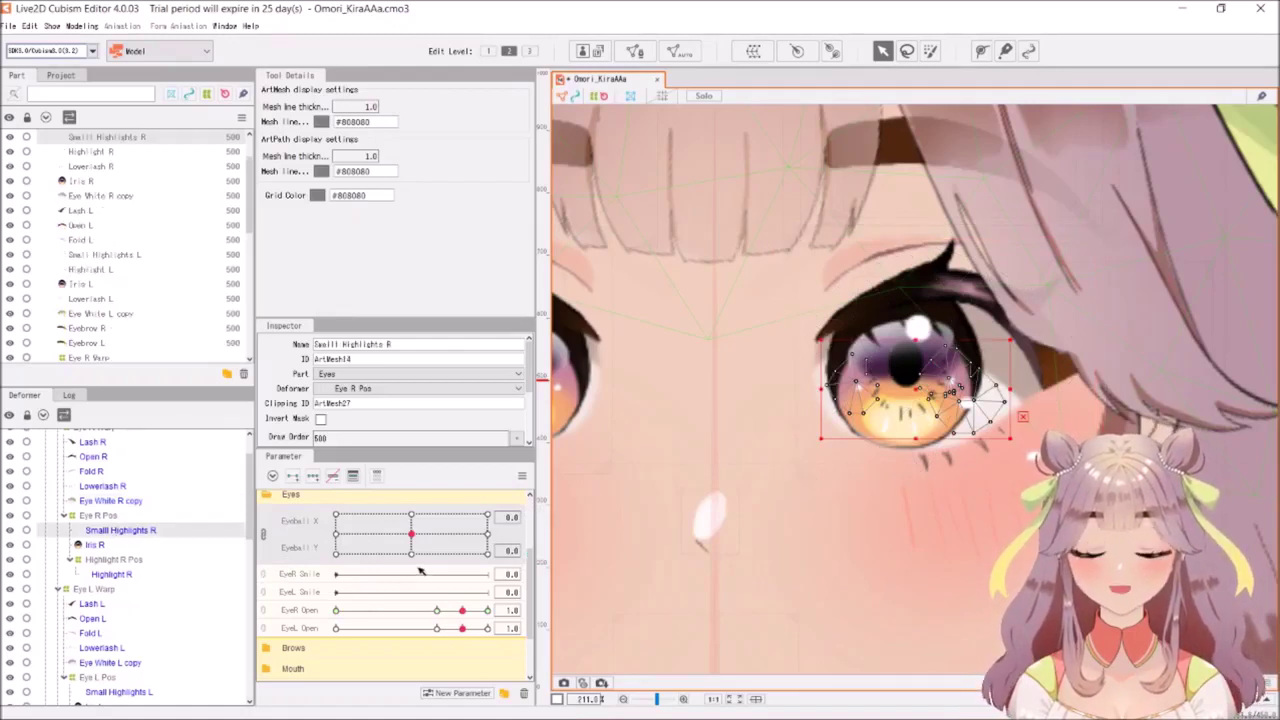
{"action": "scroll", "coordinate": [420, 570], "scroll_direction": "down", "scroll_amount": 3}
{"action": "scroll", "coordinate": [410, 585], "scroll_direction": "up", "scroll_amount": 1}
{"action": "scroll", "coordinate": [393, 594], "scroll_direction": "up", "scroll_amount": 5}
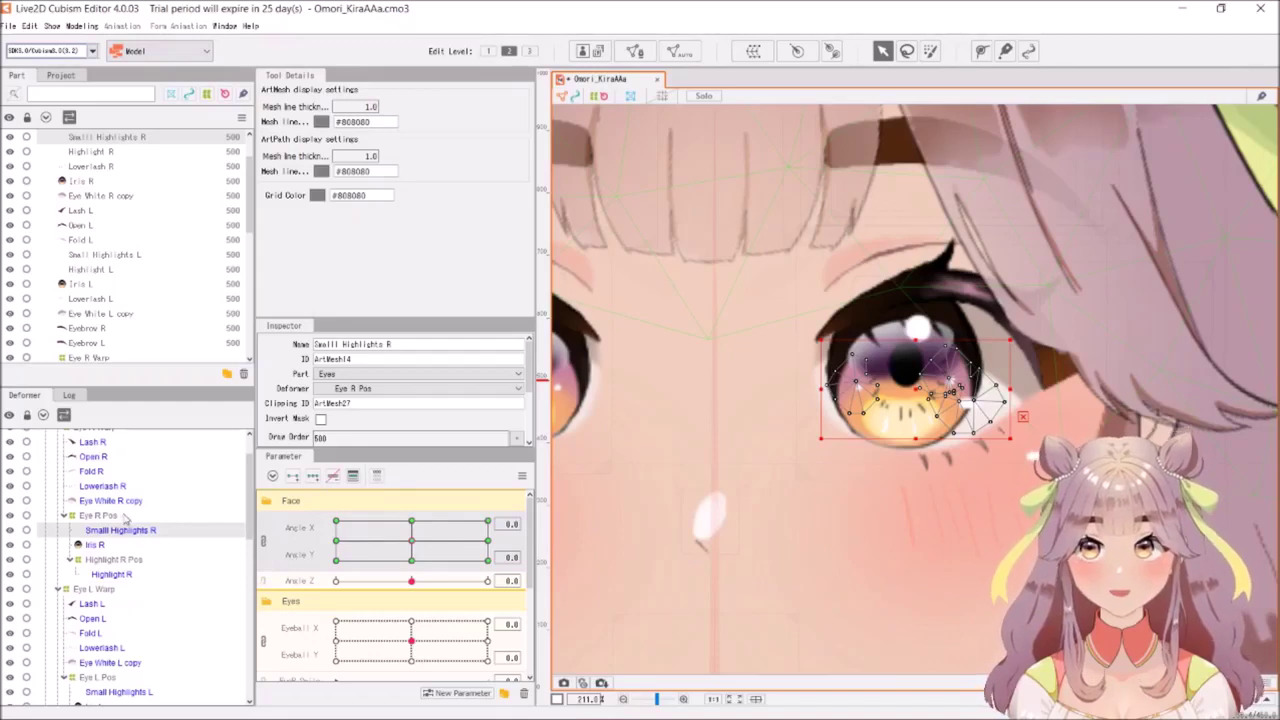
Select the Eye R Warp deformer in the Deformer tree
{"action": "left_click", "coordinate": [94, 472]}
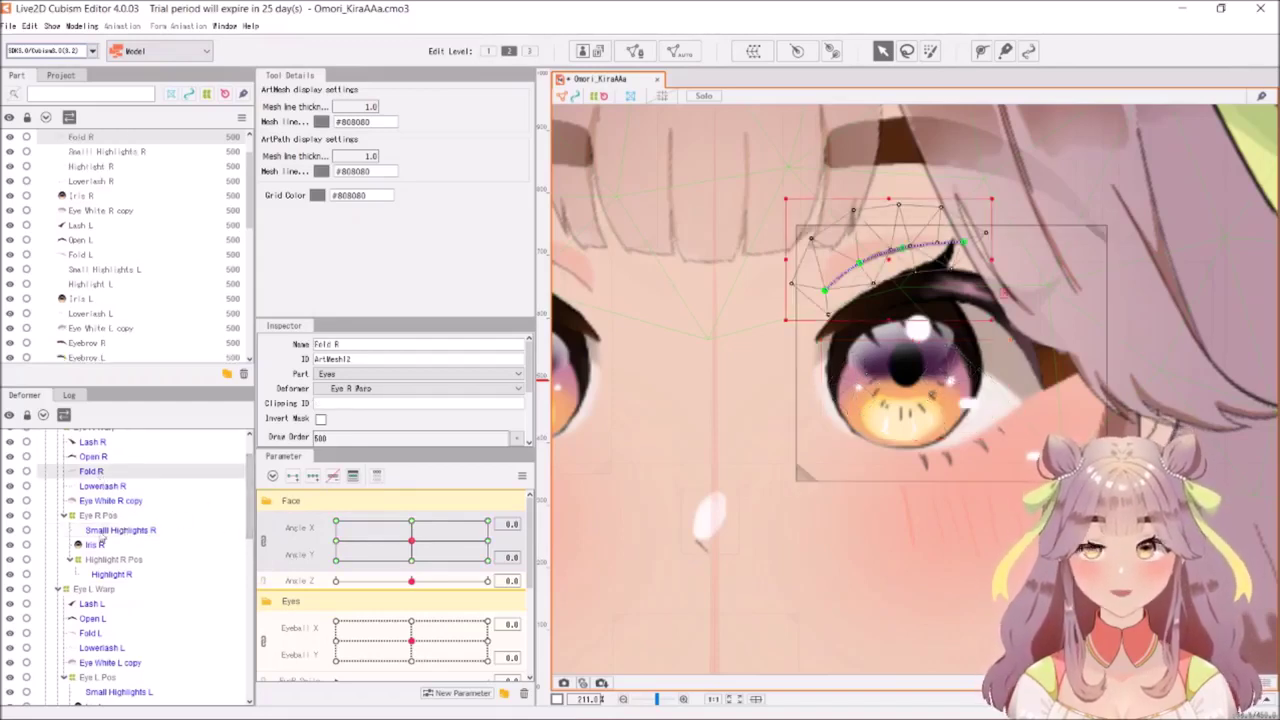
{"action": "scroll", "coordinate": [101, 535], "scroll_direction": "up", "scroll_amount": 2}
{"action": "left_click", "coordinate": [96, 569]}
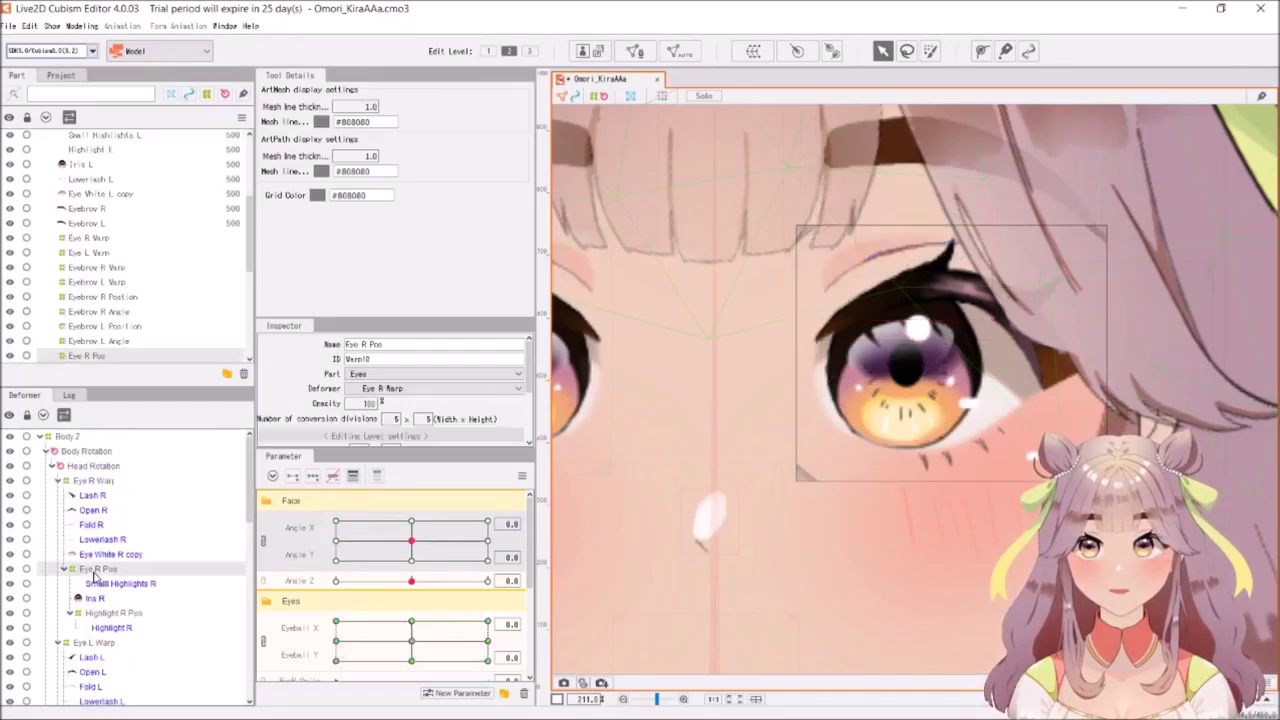
{"action": "left_click", "coordinate": [92, 481]}
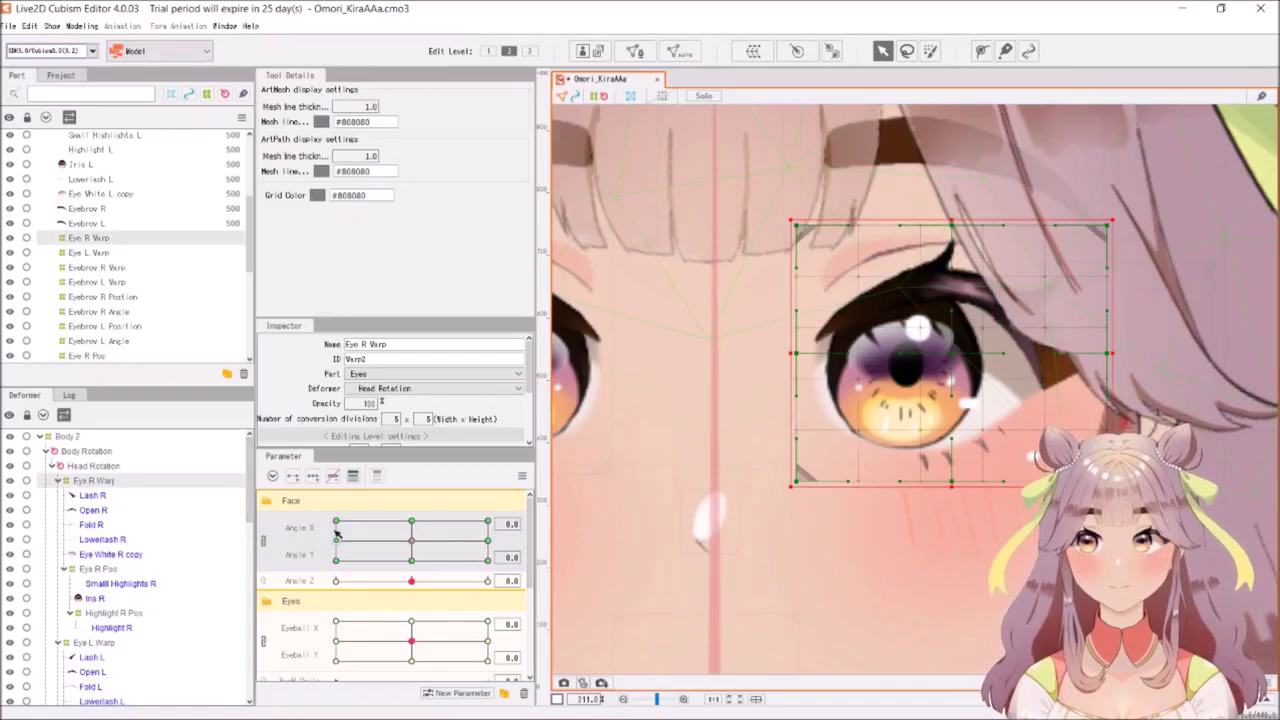
Turn the head to Angle X 30 and open the Angle X and Angle Y key dropdowns
{"action": "left_click", "coordinate": [488, 541]}
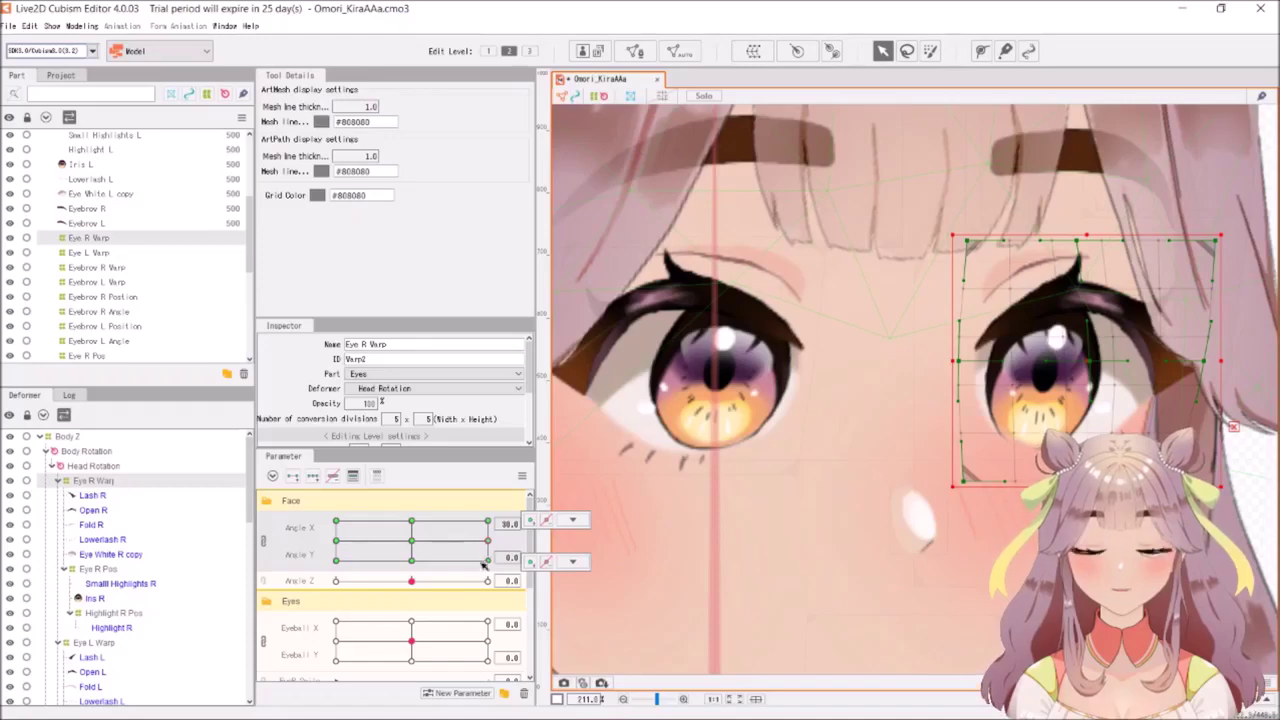
{"action": "left_click", "coordinate": [572, 520]}
{"action": "left_click", "coordinate": [572, 561]}
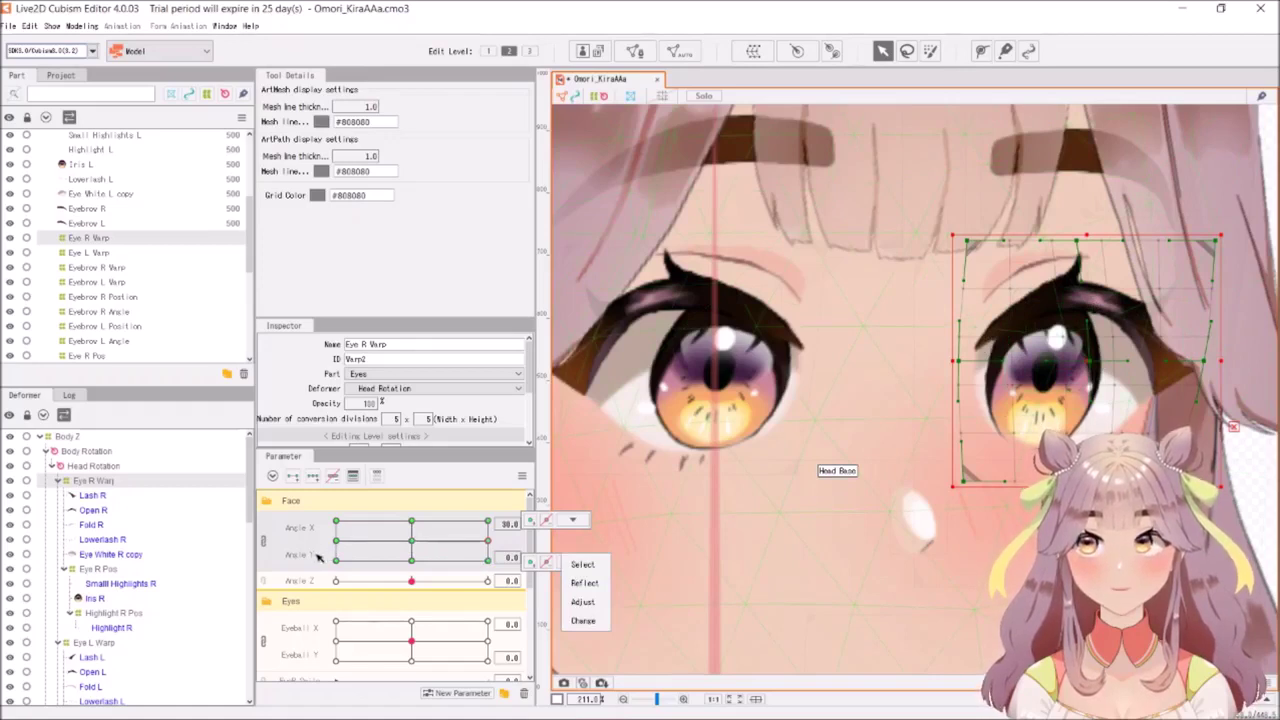
Split Angle X/Y into separate sliders and back into one pad, then tilt to Angle Y 30
{"action": "left_click", "coordinate": [263, 545]}
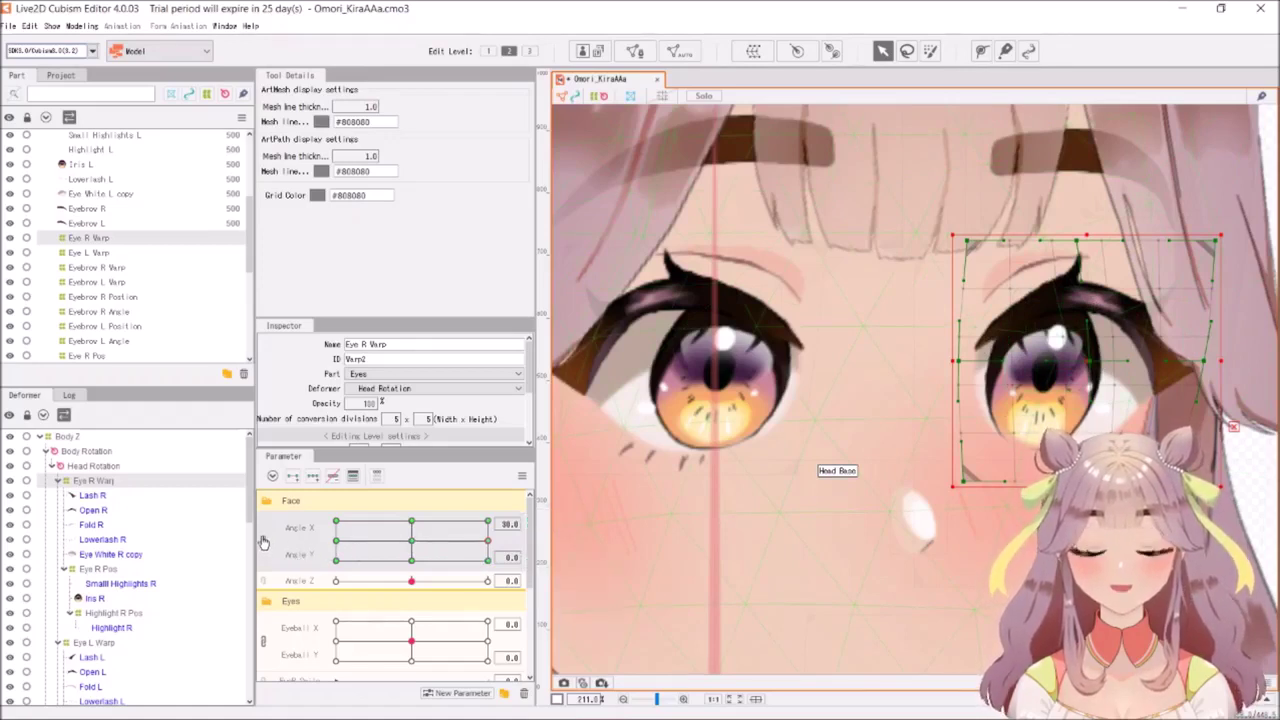
{"action": "left_click", "coordinate": [263, 545]}
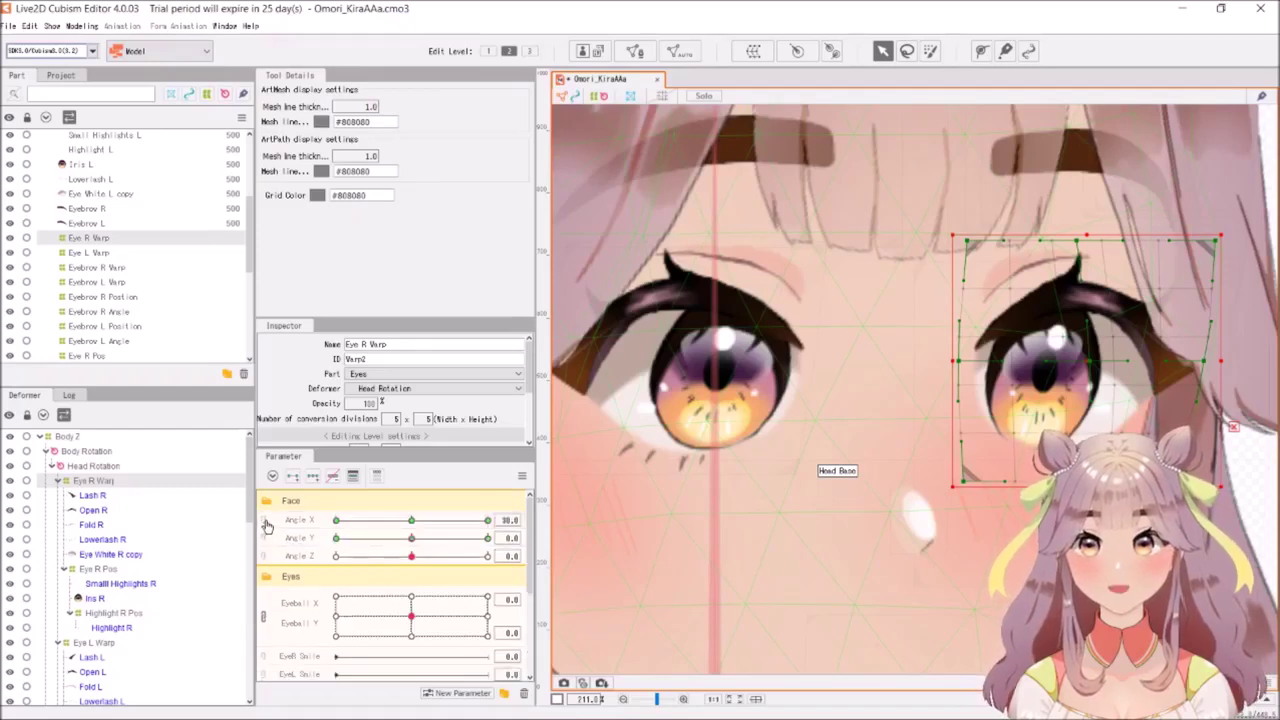
{"action": "left_click", "coordinate": [264, 525]}
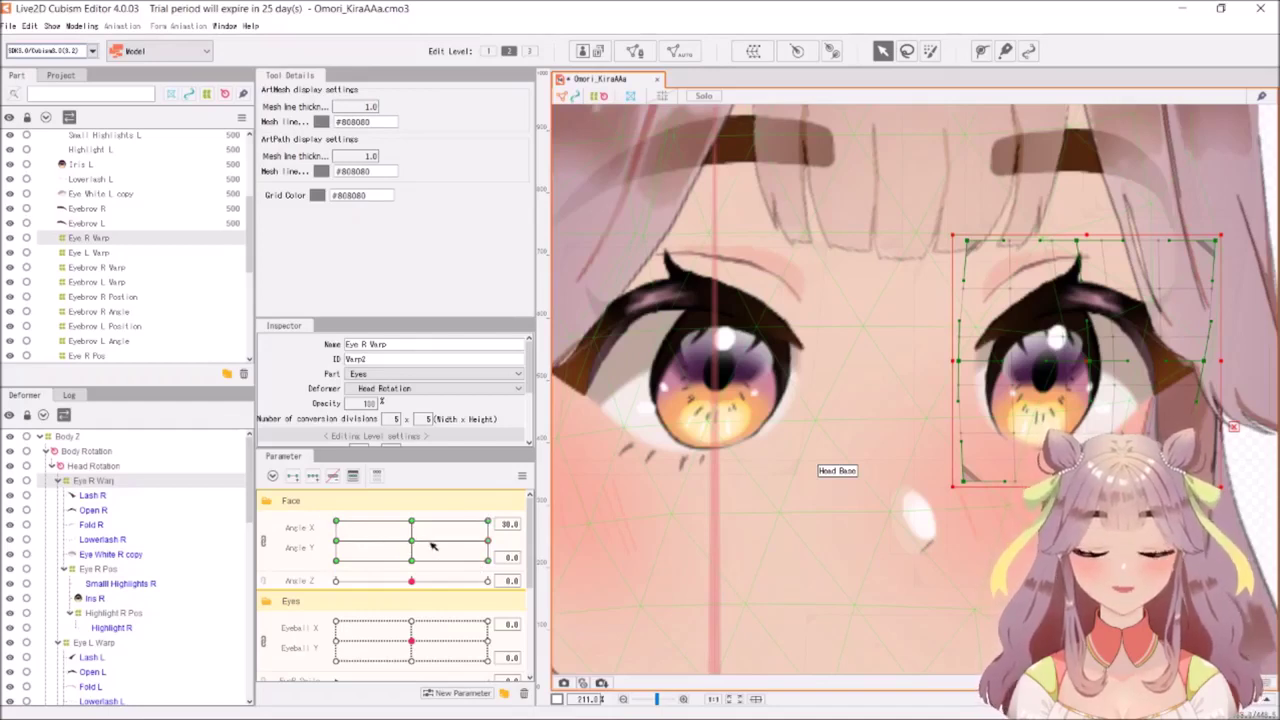
{"action": "left_click", "coordinate": [414, 523]}
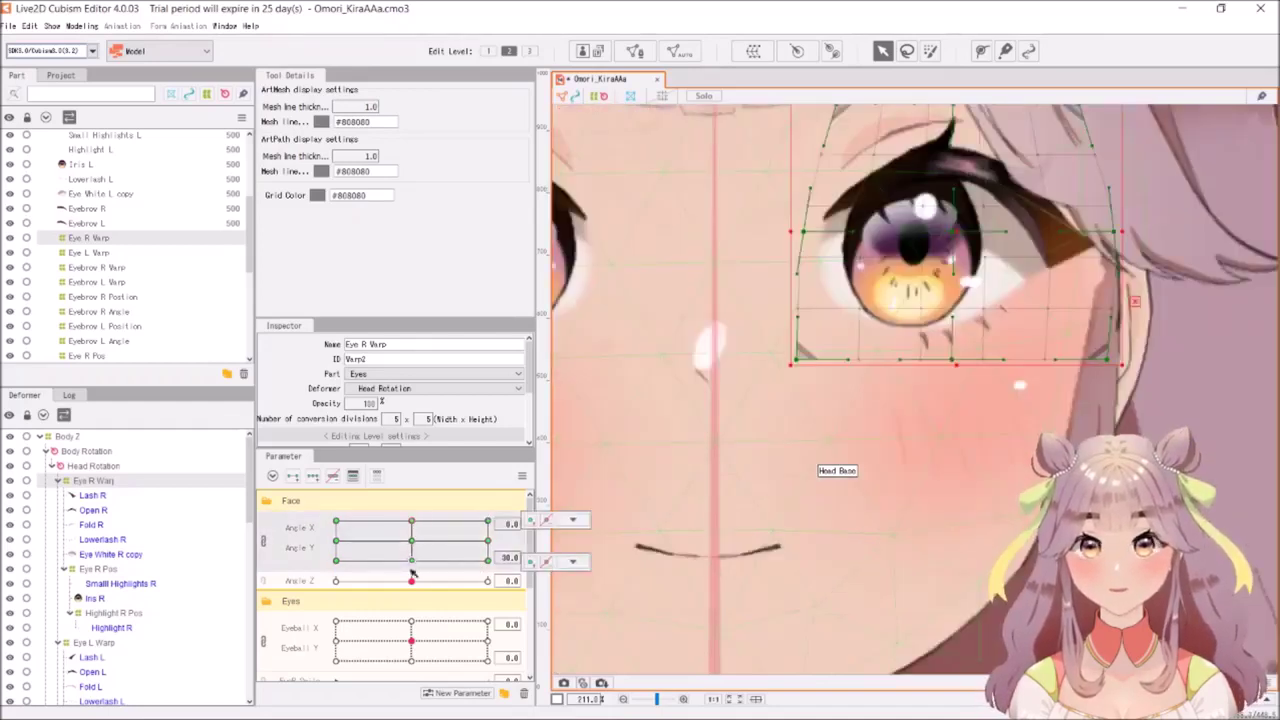
Preview the Eye R Warp at Angle X ±30 and Angle Y -30, then reset to 0/0
{"action": "left_click", "coordinate": [412, 560]}
{"action": "left_click", "coordinate": [336, 541]}
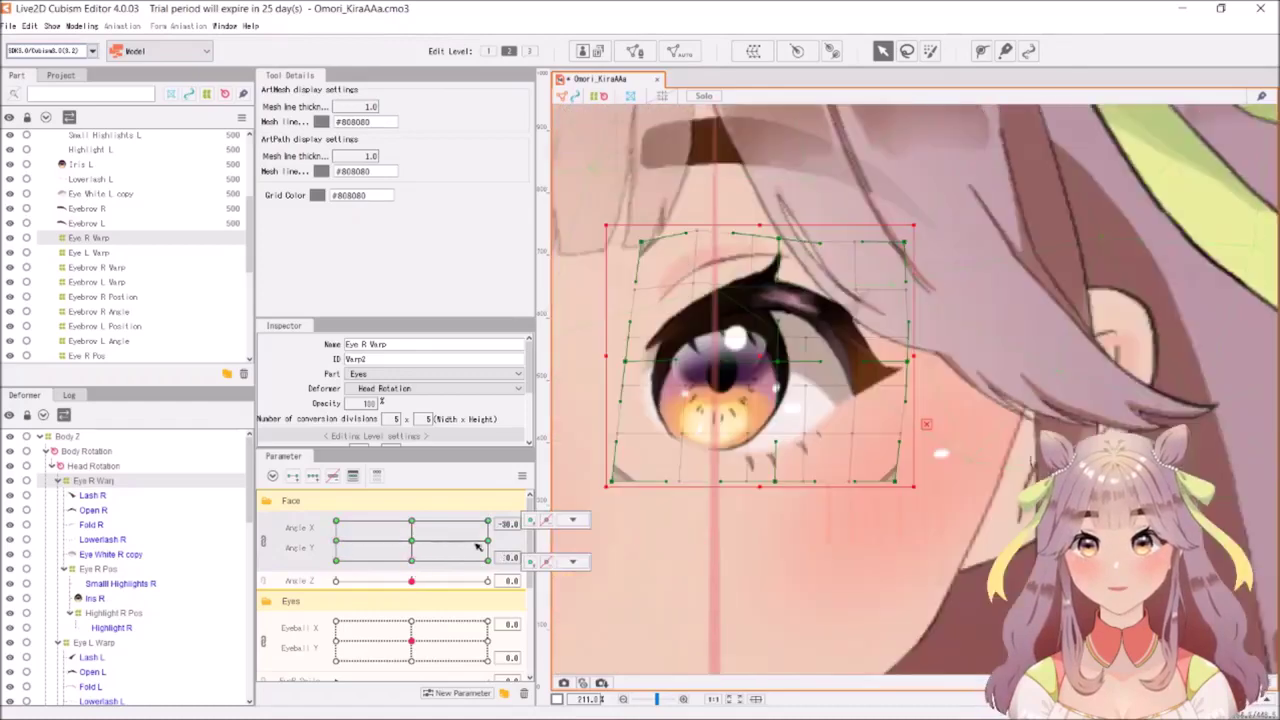
{"action": "left_click", "coordinate": [488, 541]}
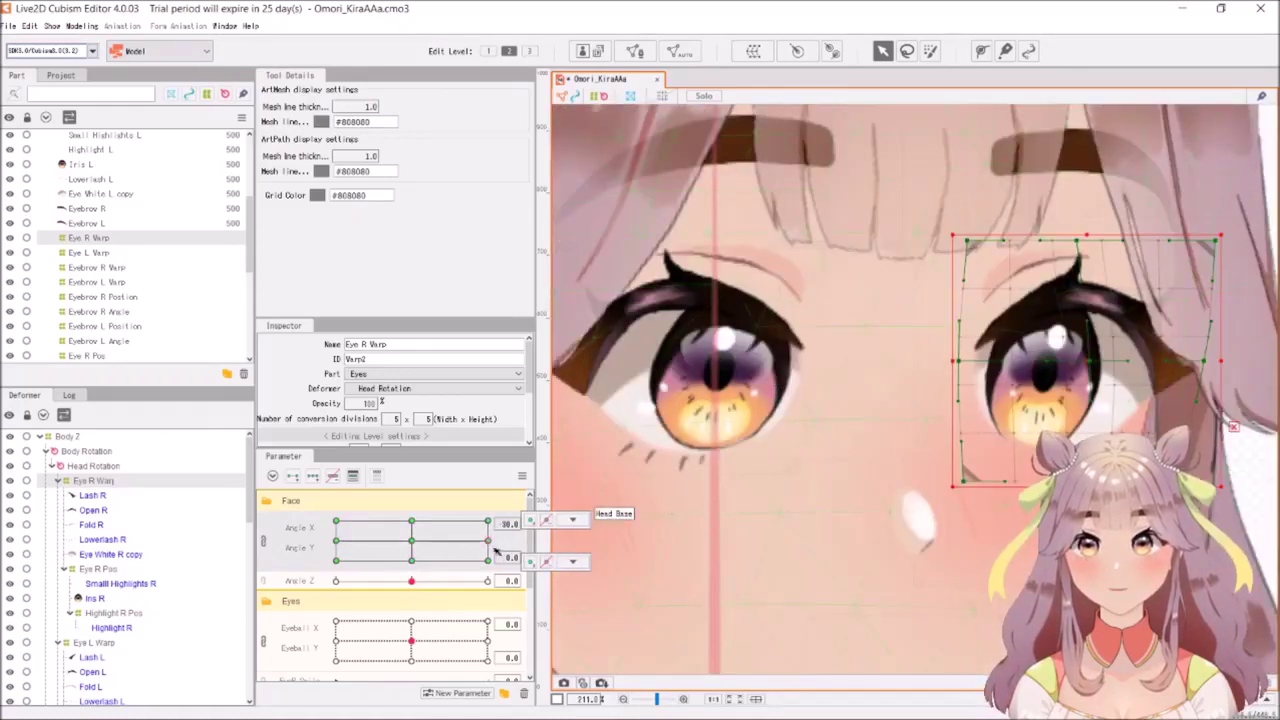
{"action": "left_click", "coordinate": [443, 535]}
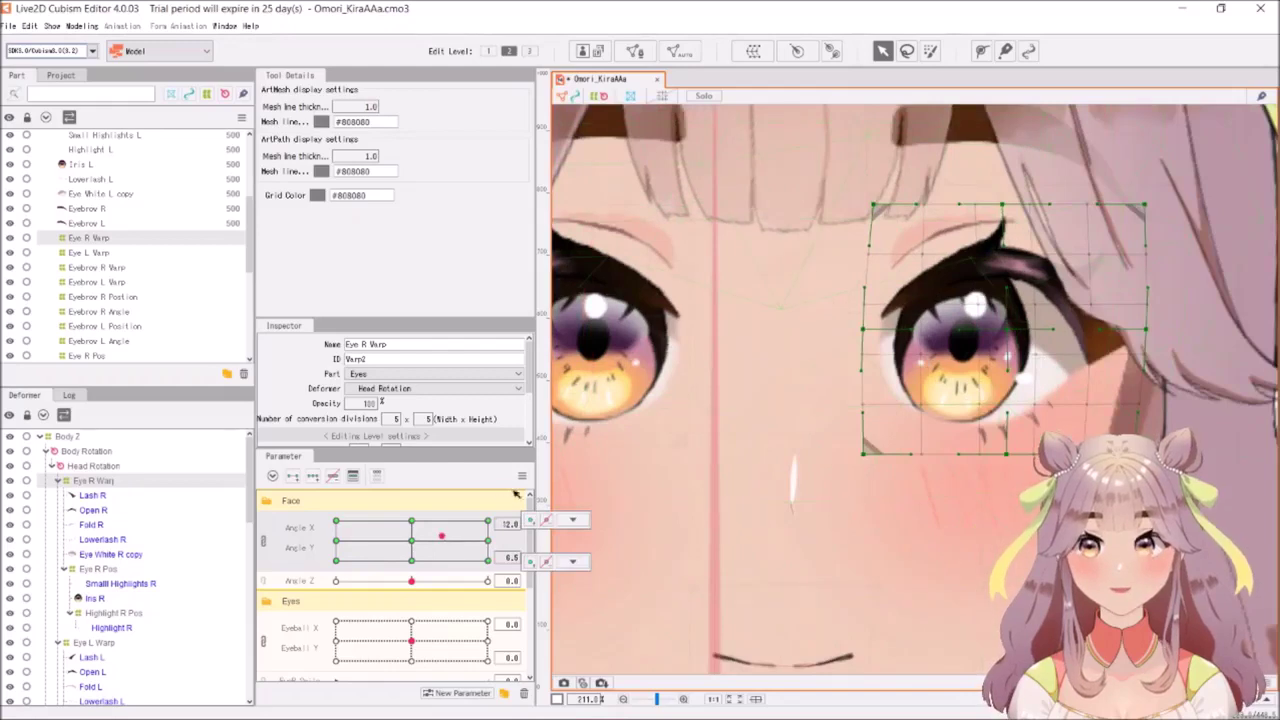
{"action": "left_click", "coordinate": [412, 541]}
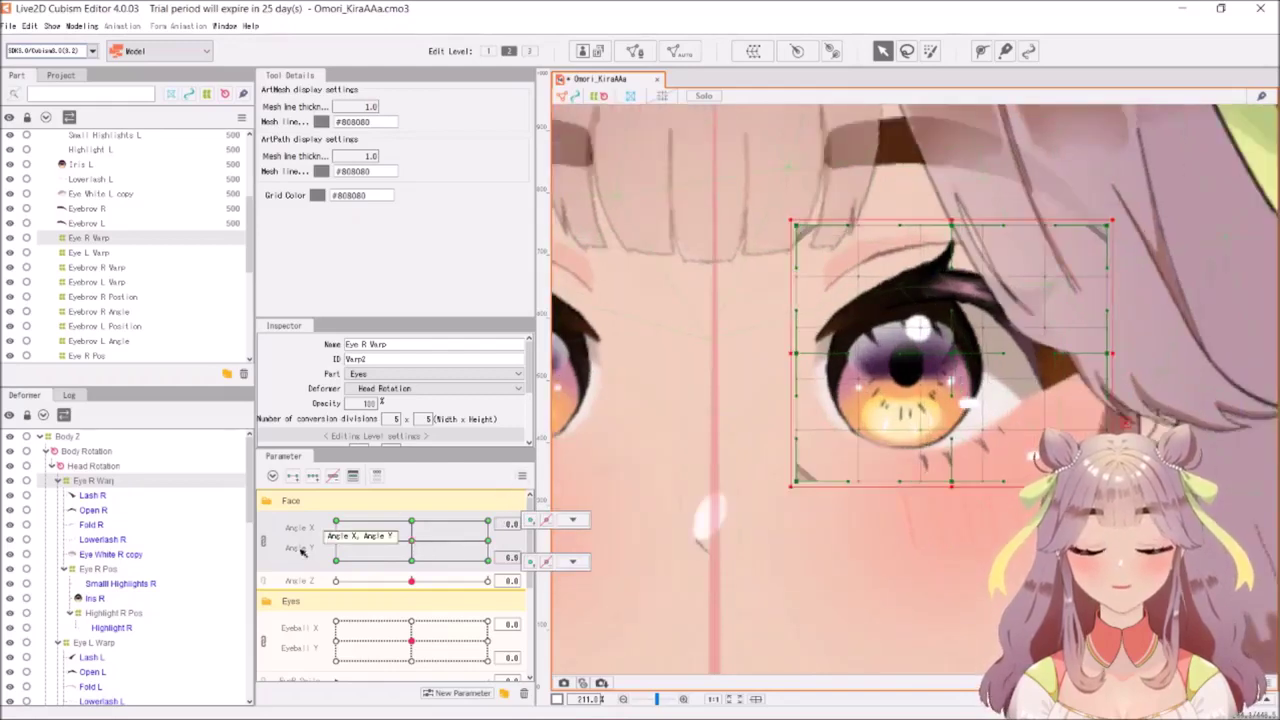
{"action": "left_click", "coordinate": [522, 481]}
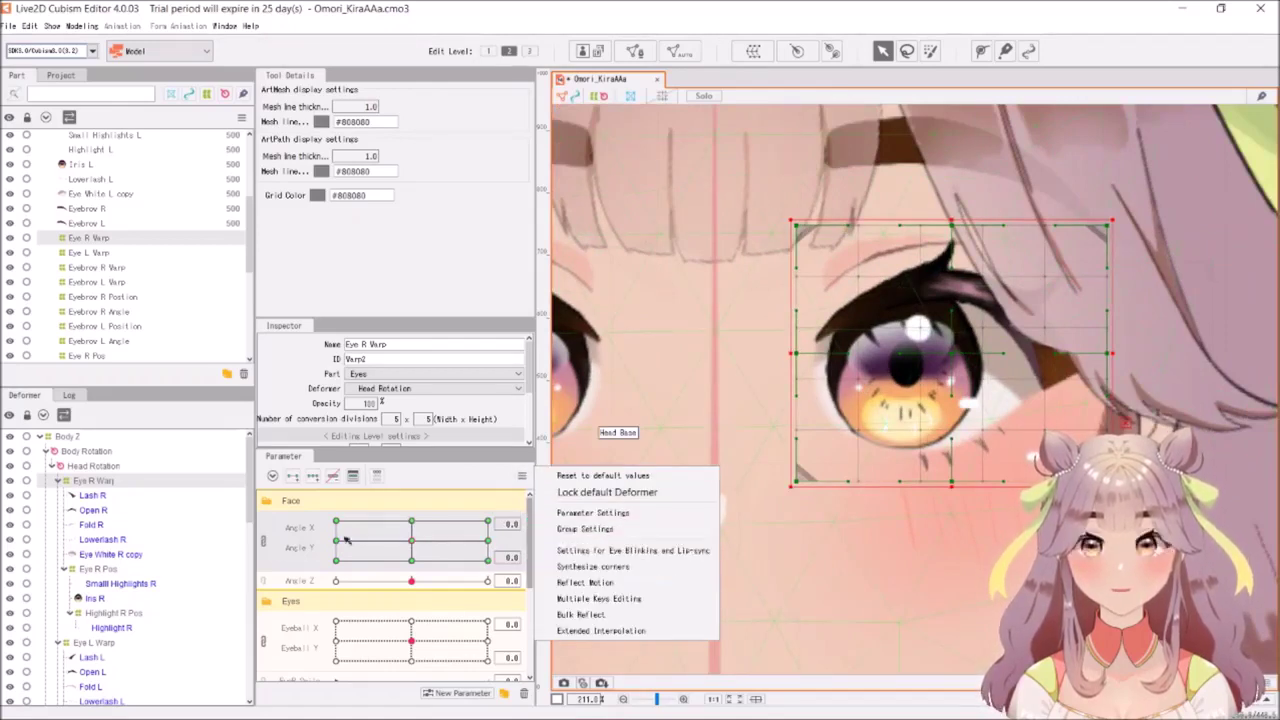
Preview the head at the Angle X -30 corners with the canvas zoomed out, then recentre to 0/0
{"action": "left_click", "coordinate": [309, 533]}
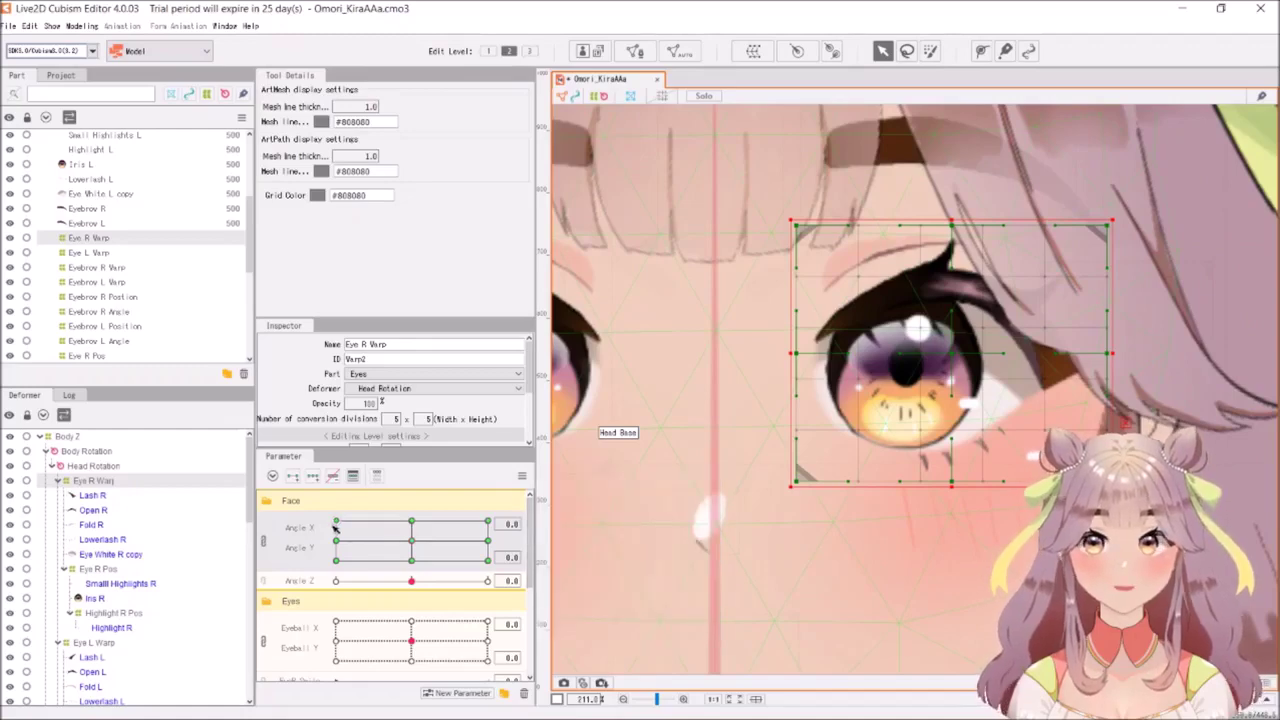
{"action": "left_click", "coordinate": [335, 522]}
{"action": "scroll", "coordinate": [703, 441], "scroll_direction": "down", "scroll_amount": 5}
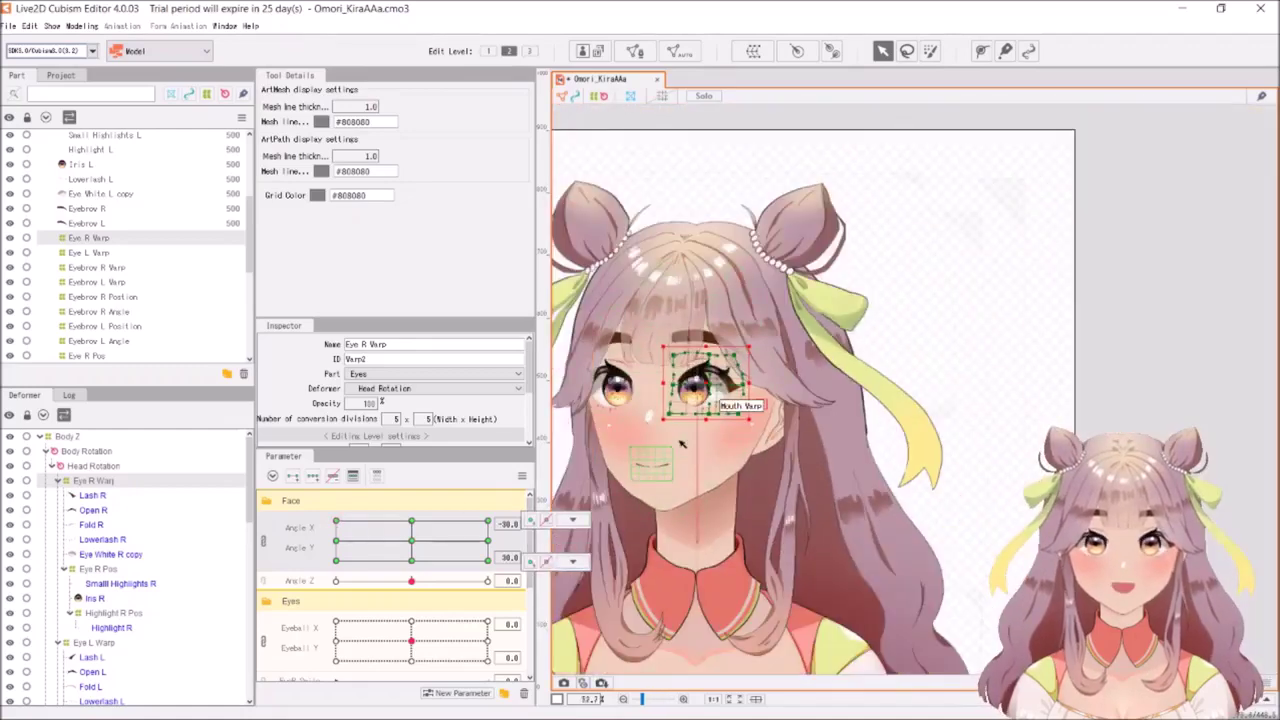
{"action": "scroll", "coordinate": [703, 441], "scroll_direction": "down", "scroll_amount": 2}
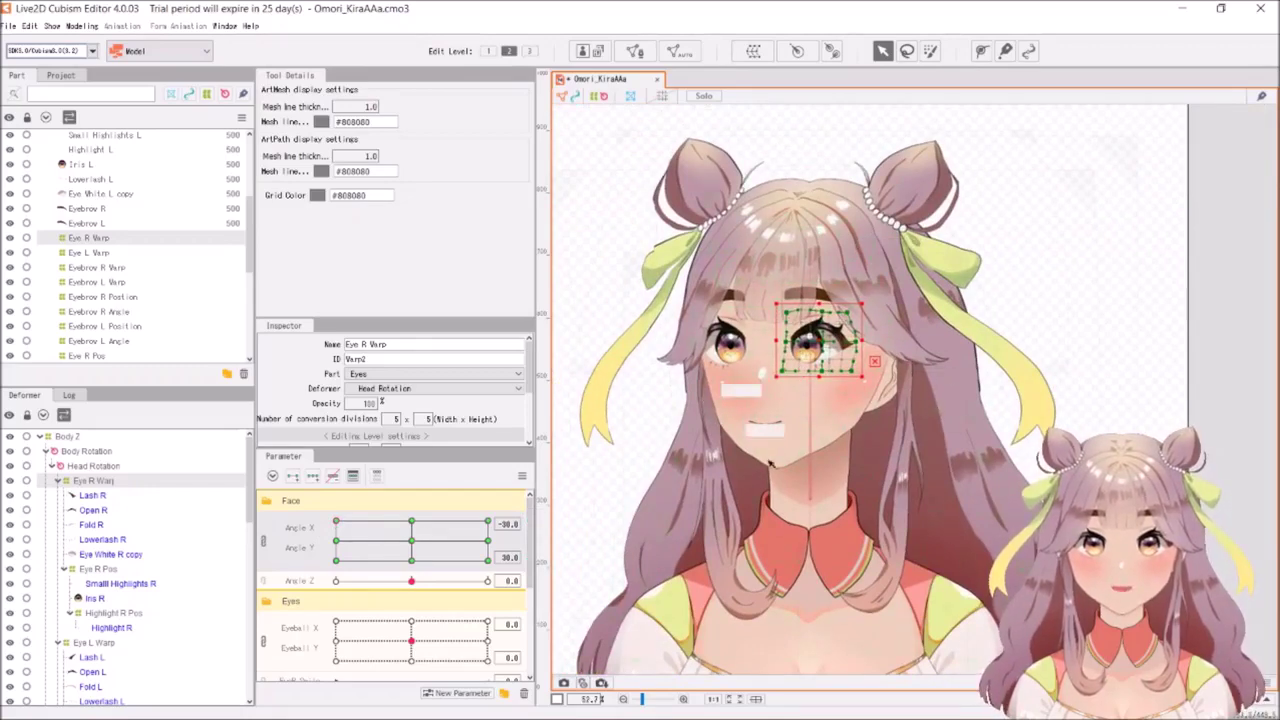
{"action": "mouse_move", "coordinate": [337, 522]}
{"action": "left_mouse_down"}
{"action": "mouse_move", "coordinate": [352, 522]}
{"action": "mouse_move", "coordinate": [330, 590]}
{"action": "left_mouse_up"}
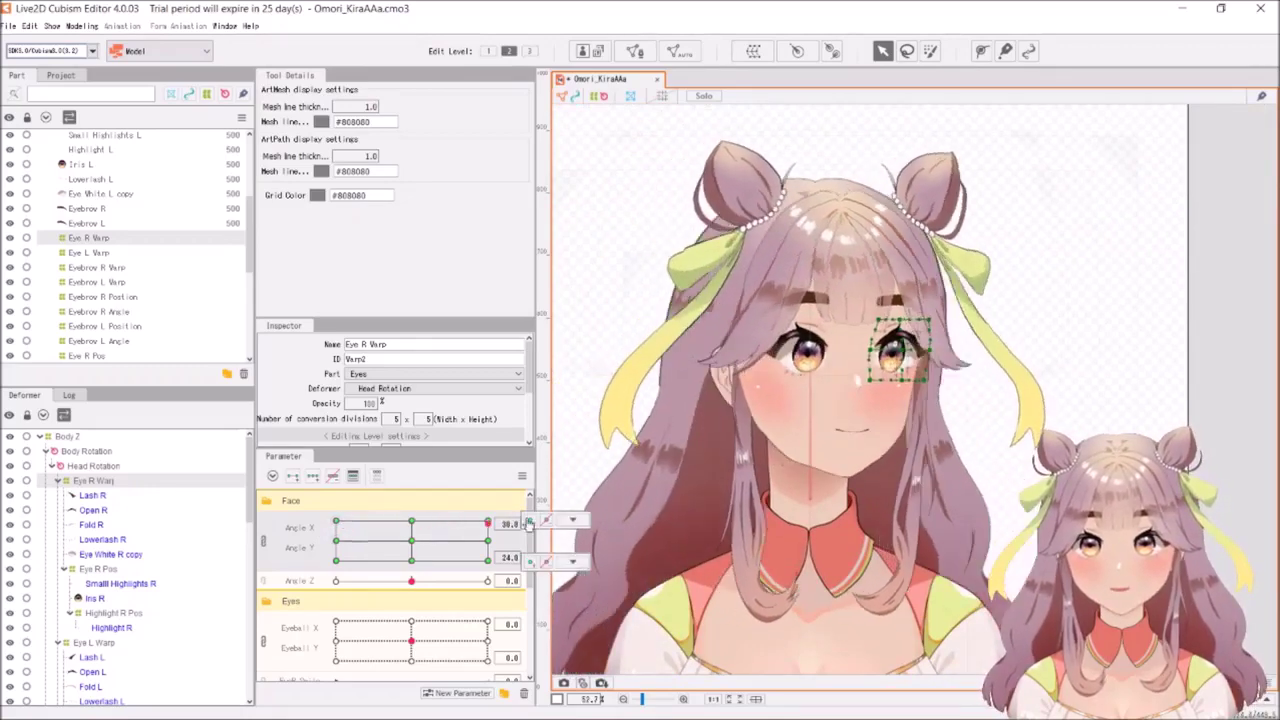
{"action": "left_click", "coordinate": [409, 540]}
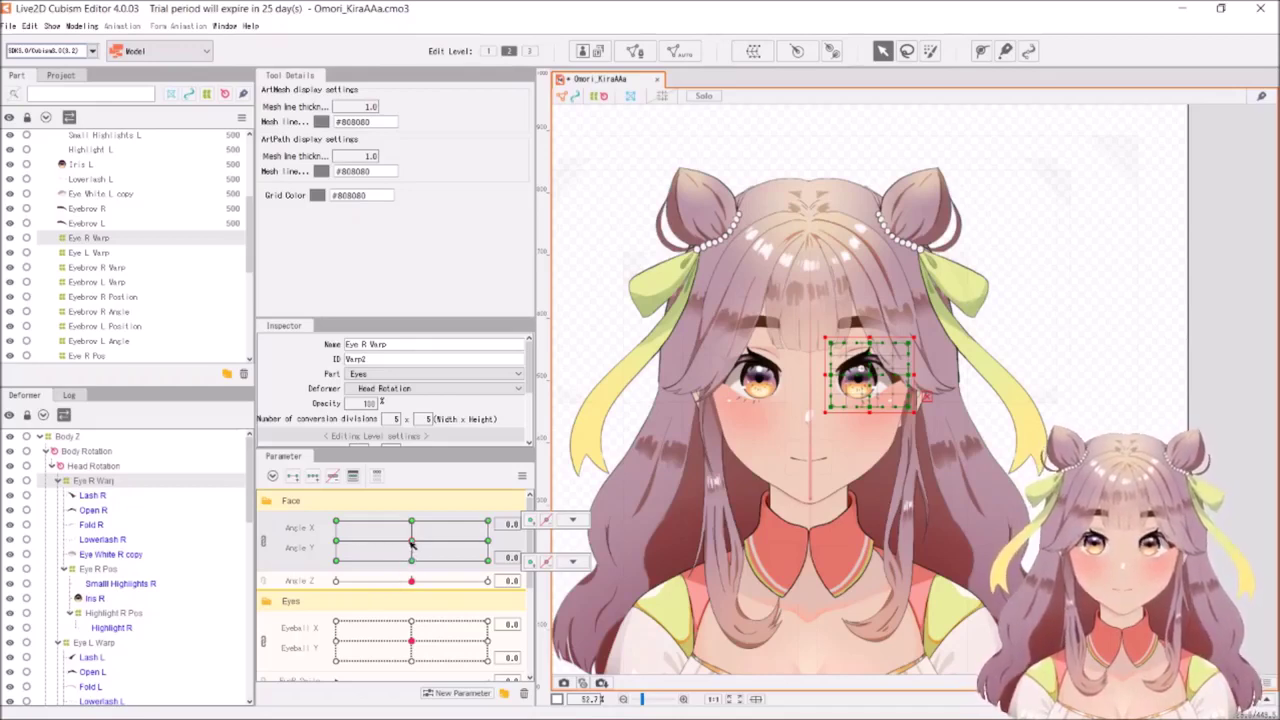
Preview an in-between head angle and several eyeball directions, then recentre the eyeballs
{"action": "mouse_move", "coordinate": [406, 549]}
{"action": "left_mouse_down"}
{"action": "mouse_move", "coordinate": [395, 528]}
{"action": "mouse_move", "coordinate": [437, 529]}
{"action": "mouse_move", "coordinate": [466, 557]}
{"action": "mouse_move", "coordinate": [369, 565]}
{"action": "mouse_move", "coordinate": [411, 543]}
{"action": "mouse_move", "coordinate": [400, 584]}
{"action": "mouse_move", "coordinate": [462, 592]}
{"action": "mouse_move", "coordinate": [368, 594]}
{"action": "left_mouse_up"}
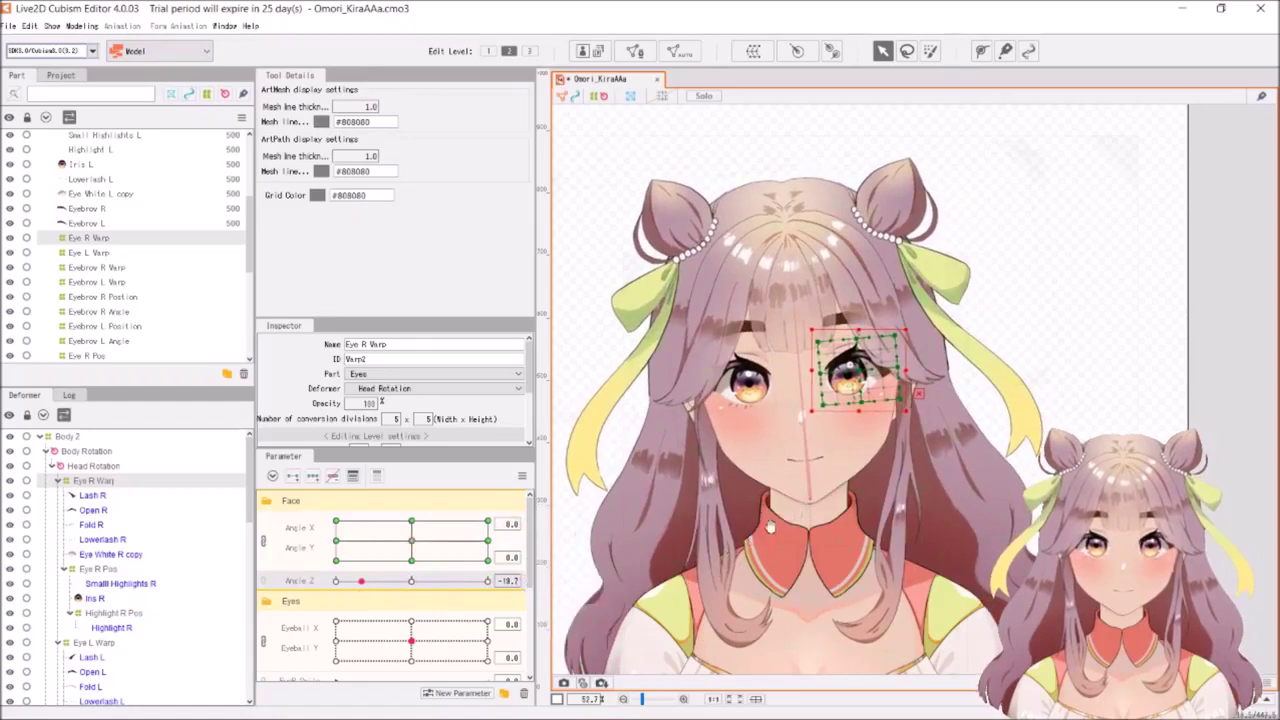
{"action": "left_click_drag", "start_coordinate": [770, 527], "coordinate": [862, 482]}
{"action": "mouse_move", "coordinate": [411, 641]}
{"action": "left_mouse_down"}
{"action": "mouse_move", "coordinate": [472, 640]}
{"action": "mouse_move", "coordinate": [387, 660]}
{"action": "left_mouse_up"}
{"action": "left_click", "coordinate": [411, 581]}
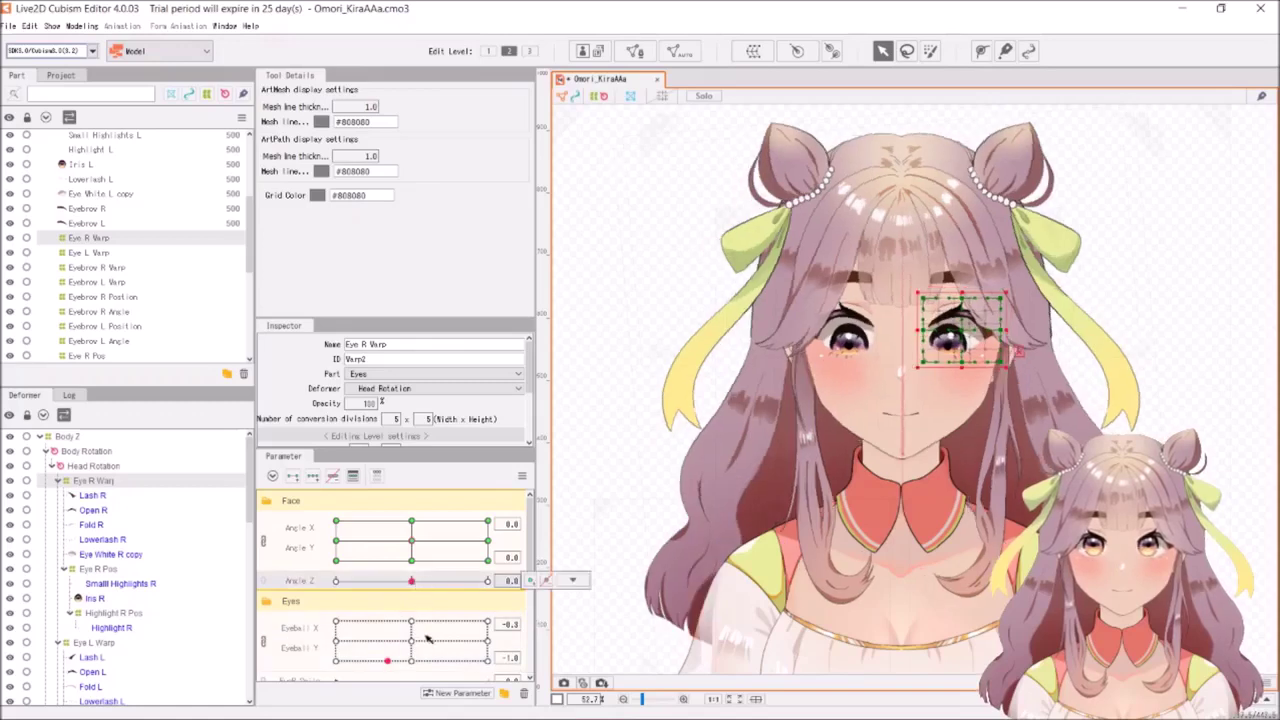
{"action": "scroll", "coordinate": [428, 640], "scroll_direction": "down", "scroll_amount": 1}
{"action": "left_click", "coordinate": [411, 587]}
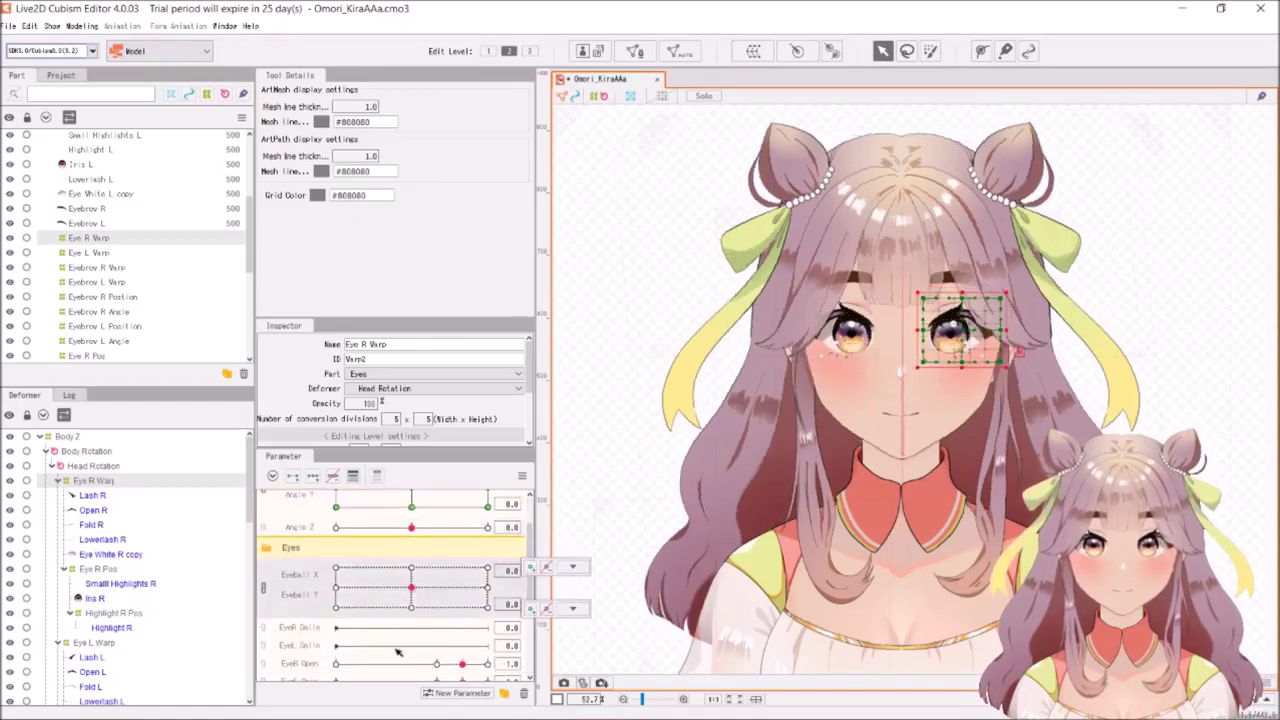
Preview closing the right eye and a left-eye wink, reopening both to 1.0
{"action": "scroll", "coordinate": [397, 651], "scroll_direction": "down", "scroll_amount": 1}
{"action": "left_click_drag", "start_coordinate": [462, 610], "coordinate": [340, 612]}
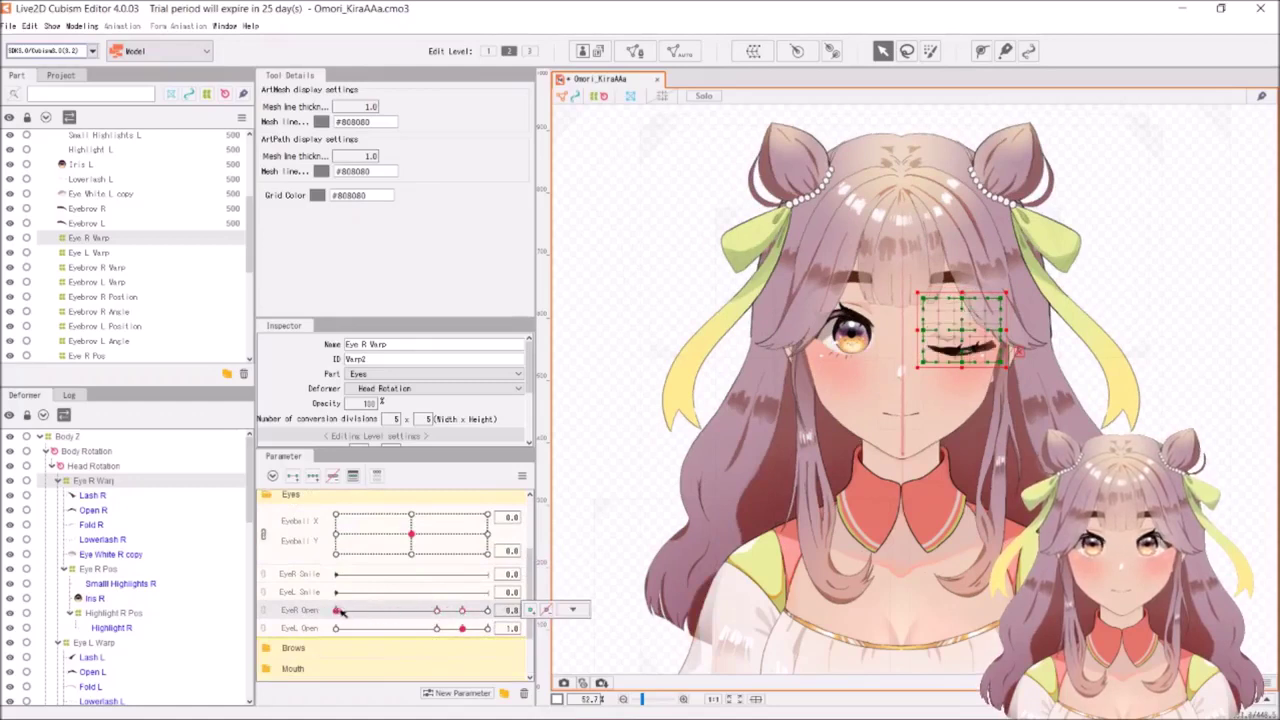
{"action": "left_click", "coordinate": [462, 612]}
{"action": "left_click_drag", "start_coordinate": [462, 628], "coordinate": [441, 630]}
{"action": "left_click", "coordinate": [345, 629]}
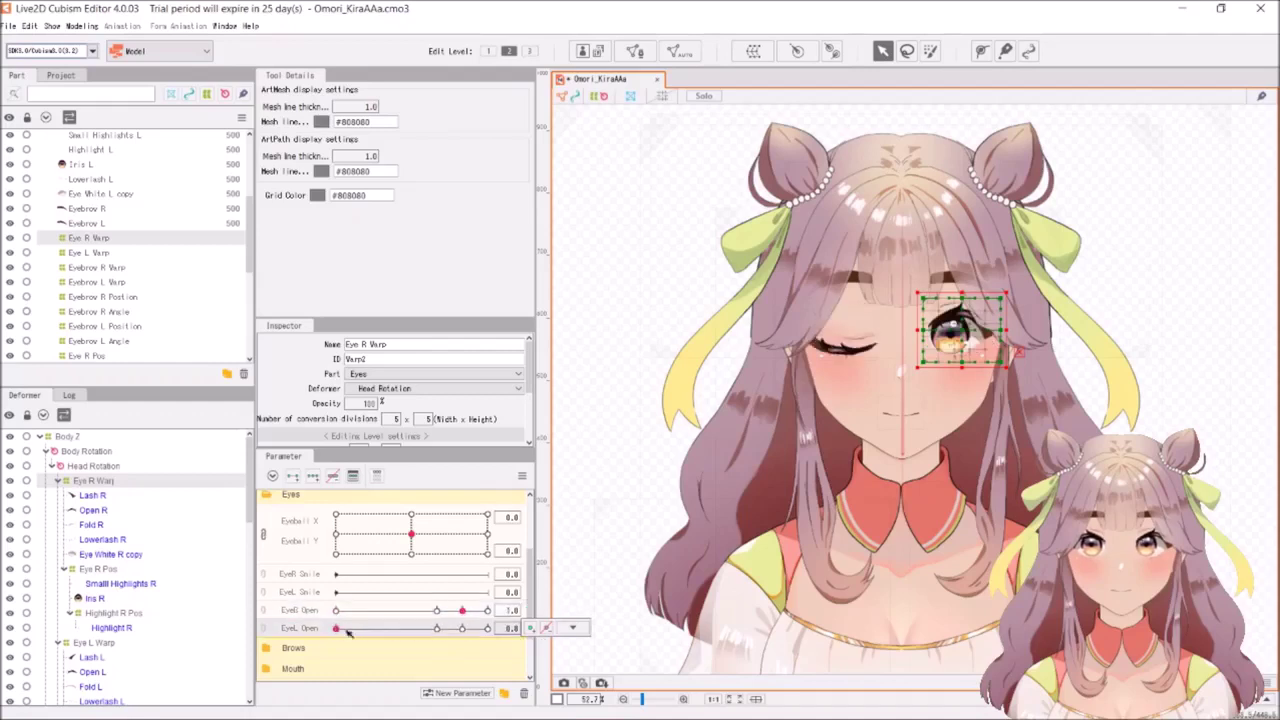
{"action": "left_click", "coordinate": [462, 628]}
Expand Brows, sweep BrowR Form across its range and reset it, then shift BrowR X
{"action": "scroll", "coordinate": [458, 632], "scroll_direction": "down", "scroll_amount": 2}
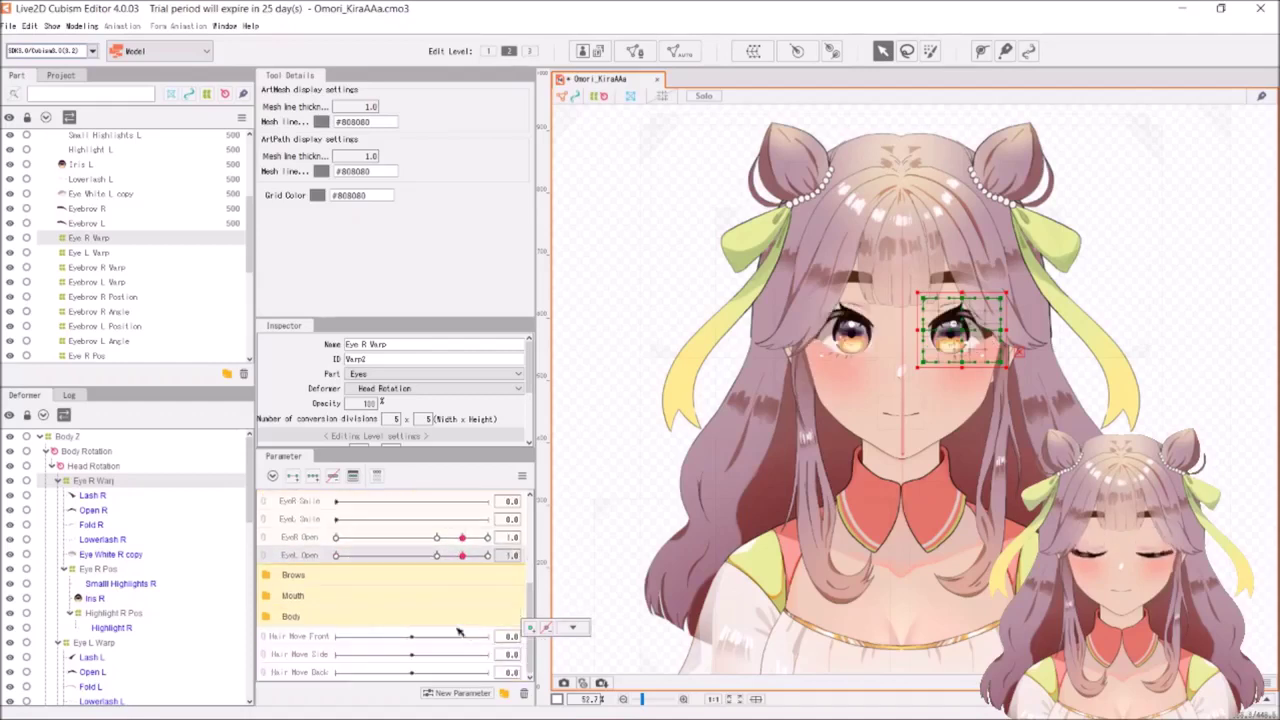
{"action": "left_click", "coordinate": [376, 580]}
{"action": "left_click", "coordinate": [486, 597]}
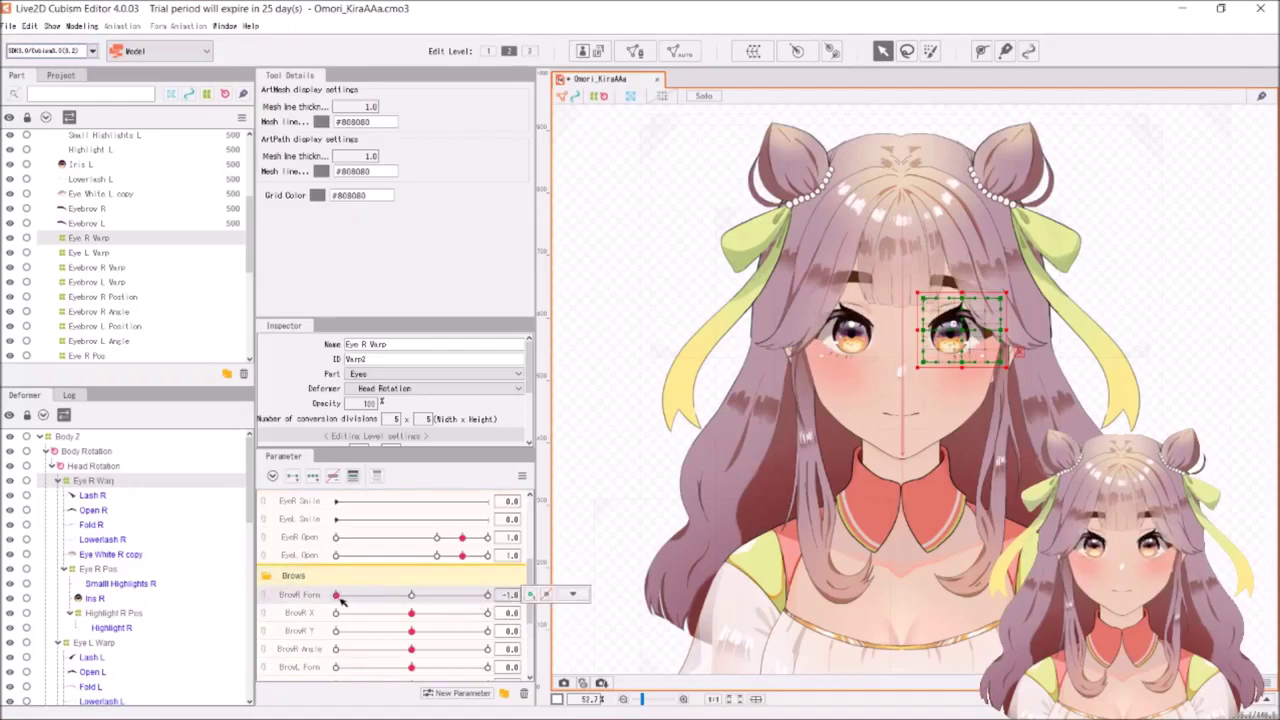
{"action": "left_click_drag", "start_coordinate": [347, 597], "coordinate": [487, 595]}
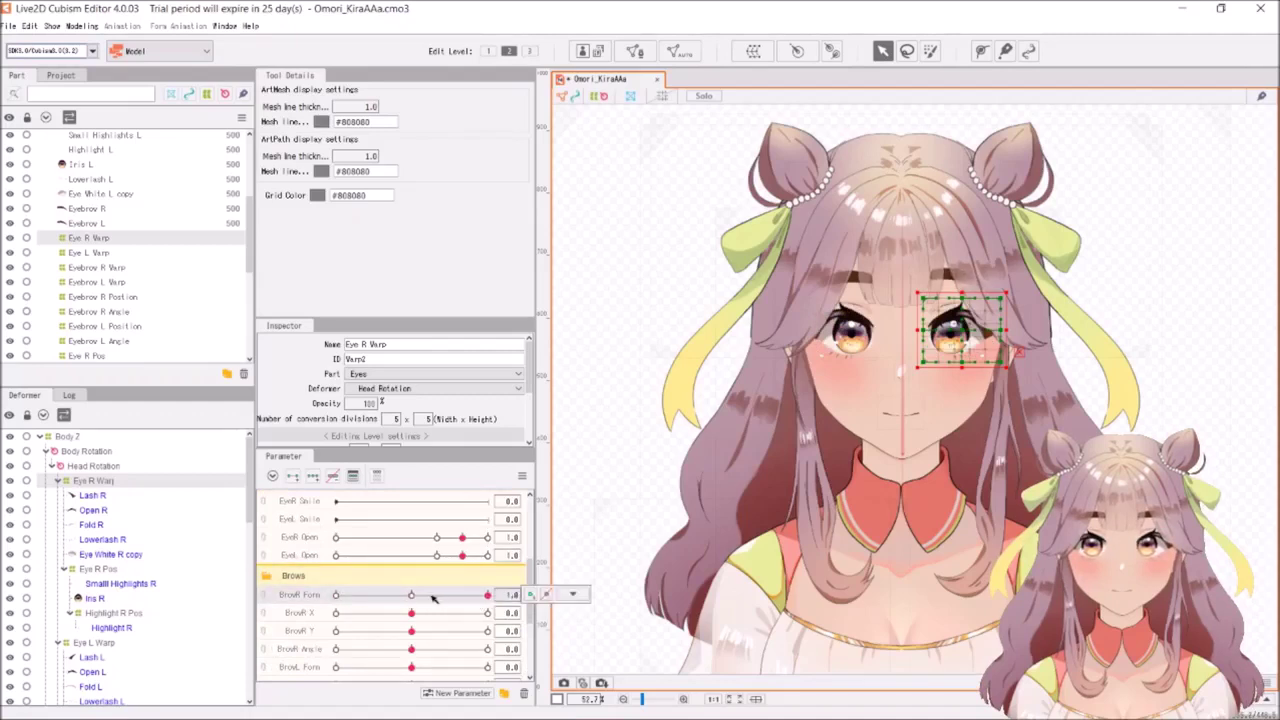
{"action": "left_click", "coordinate": [411, 596]}
{"action": "left_click_drag", "start_coordinate": [411, 613], "coordinate": [343, 613]}
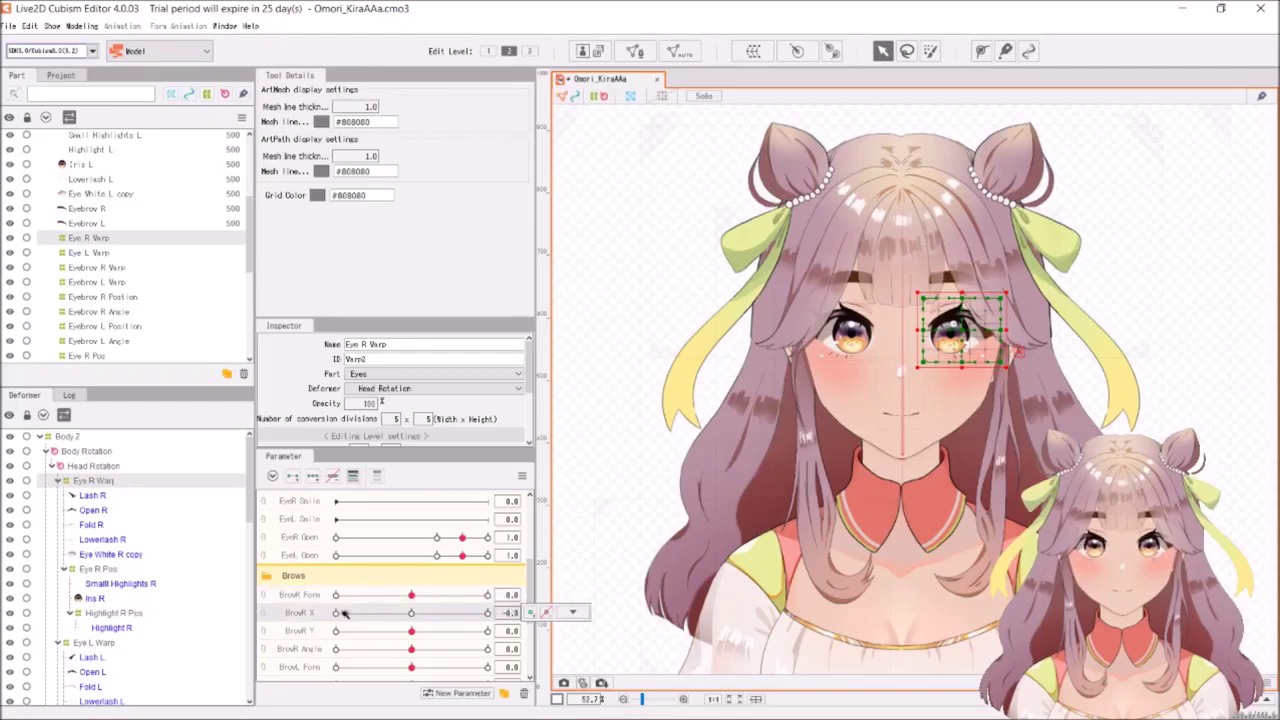
{"action": "scroll", "coordinate": [960, 340], "scroll_direction": "up", "scroll_amount": 3}
Tilt the right eyebrow with BrowR Angle, setting it to its 1.0 extreme
{"action": "scroll", "coordinate": [960, 340], "scroll_direction": "up", "scroll_amount": 2}
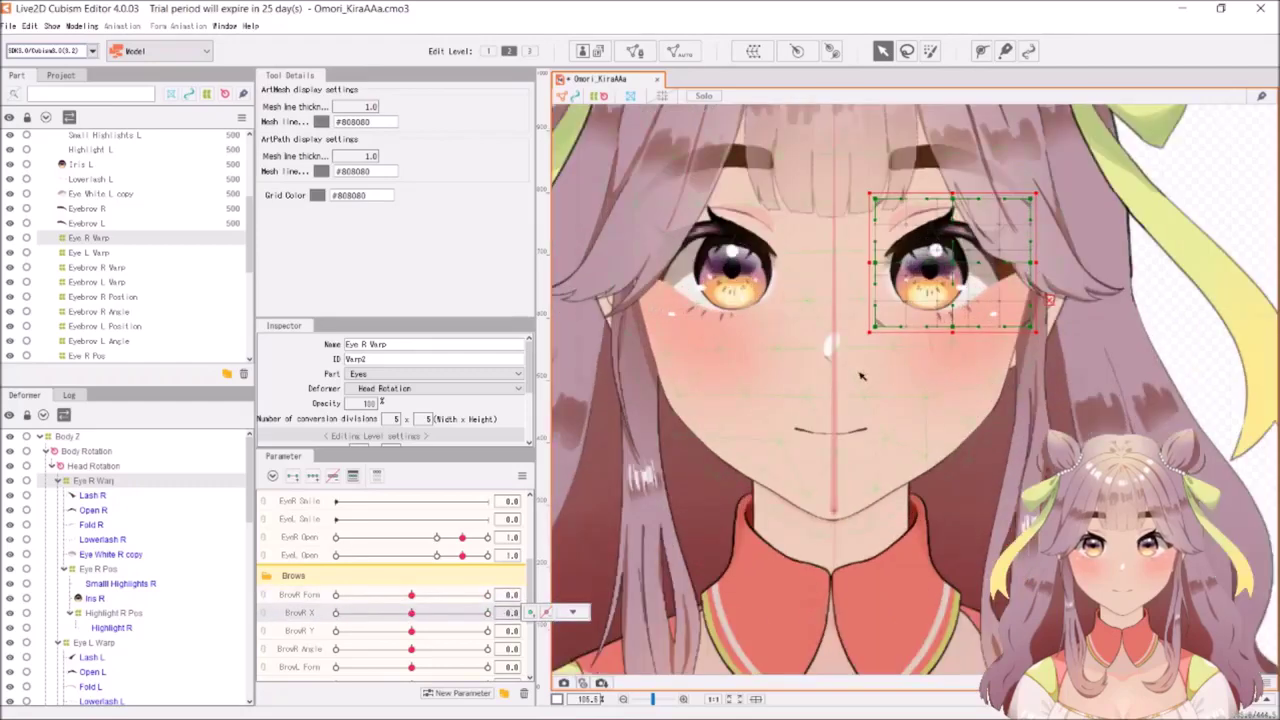
{"action": "scroll", "coordinate": [900, 475], "scroll_direction": "down", "scroll_amount": 2}
{"action": "left_click_drag", "start_coordinate": [900, 475], "coordinate": [912, 465]}
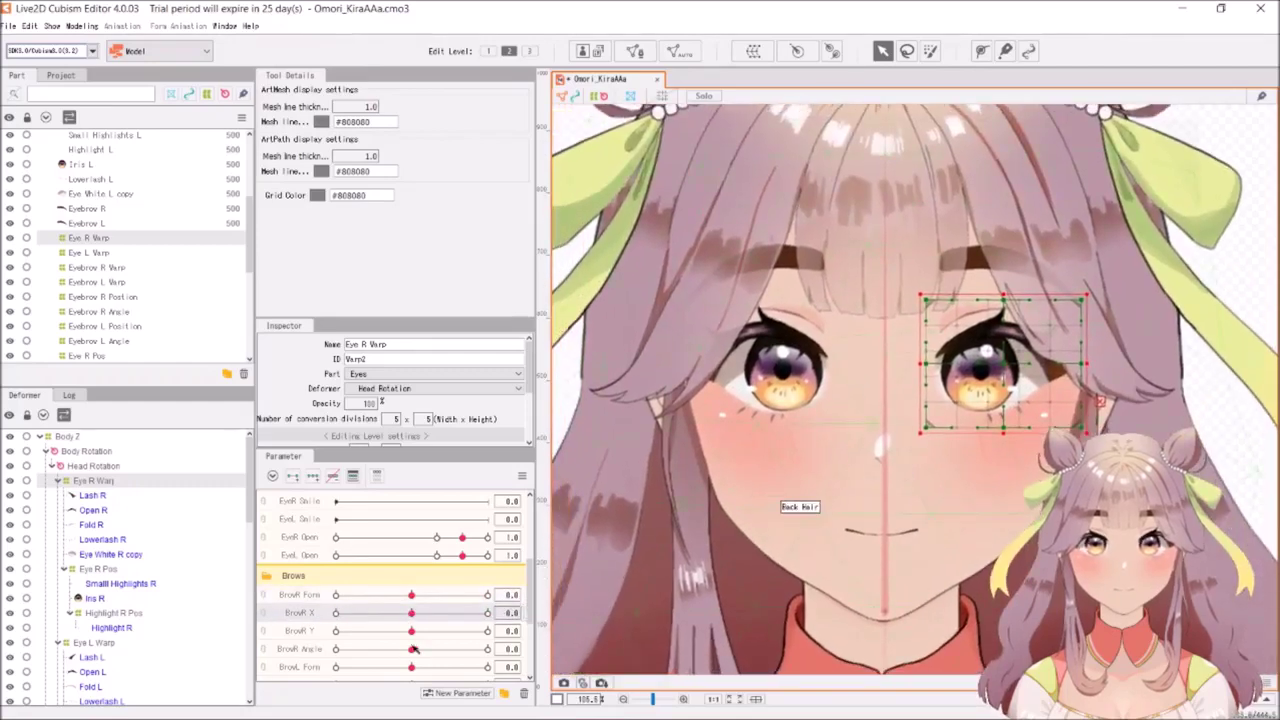
{"action": "left_click", "coordinate": [487, 649]}
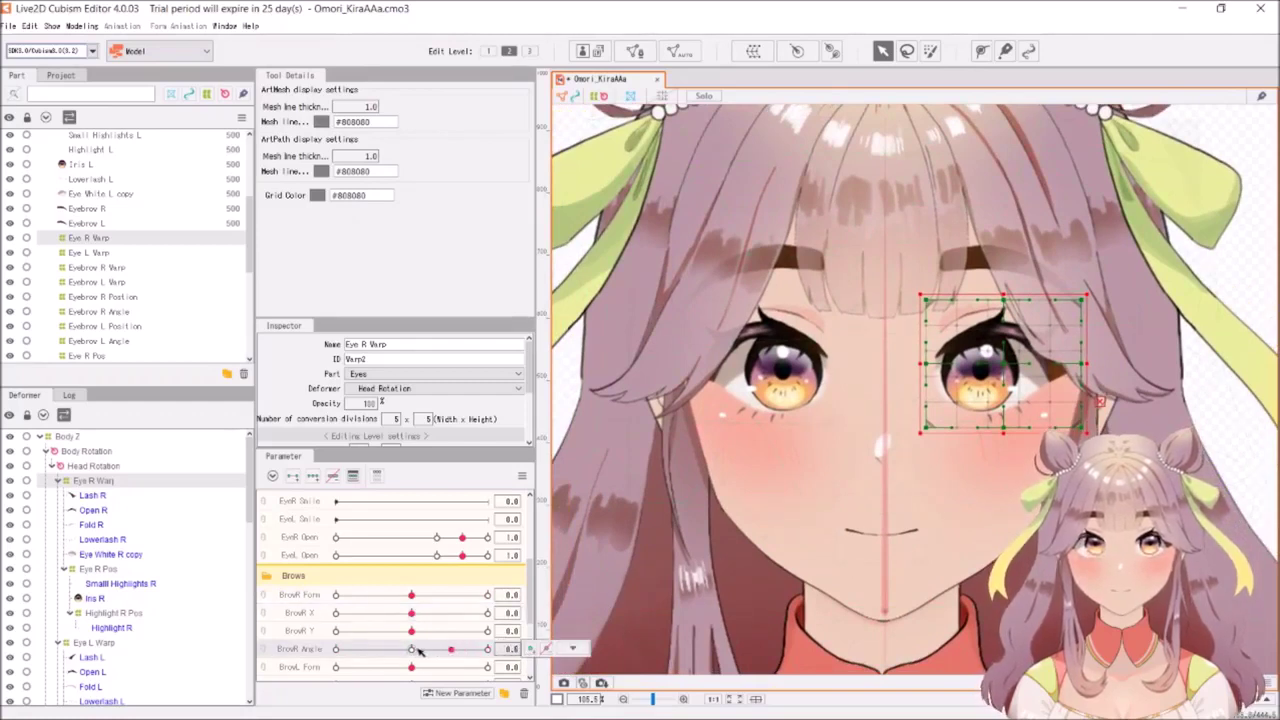
Preview the left eyebrow with BrowL Form, BrowL X and BrowL Y
{"action": "left_click", "coordinate": [487, 667]}
{"action": "left_click_drag", "start_coordinate": [500, 667], "coordinate": [368, 672]}
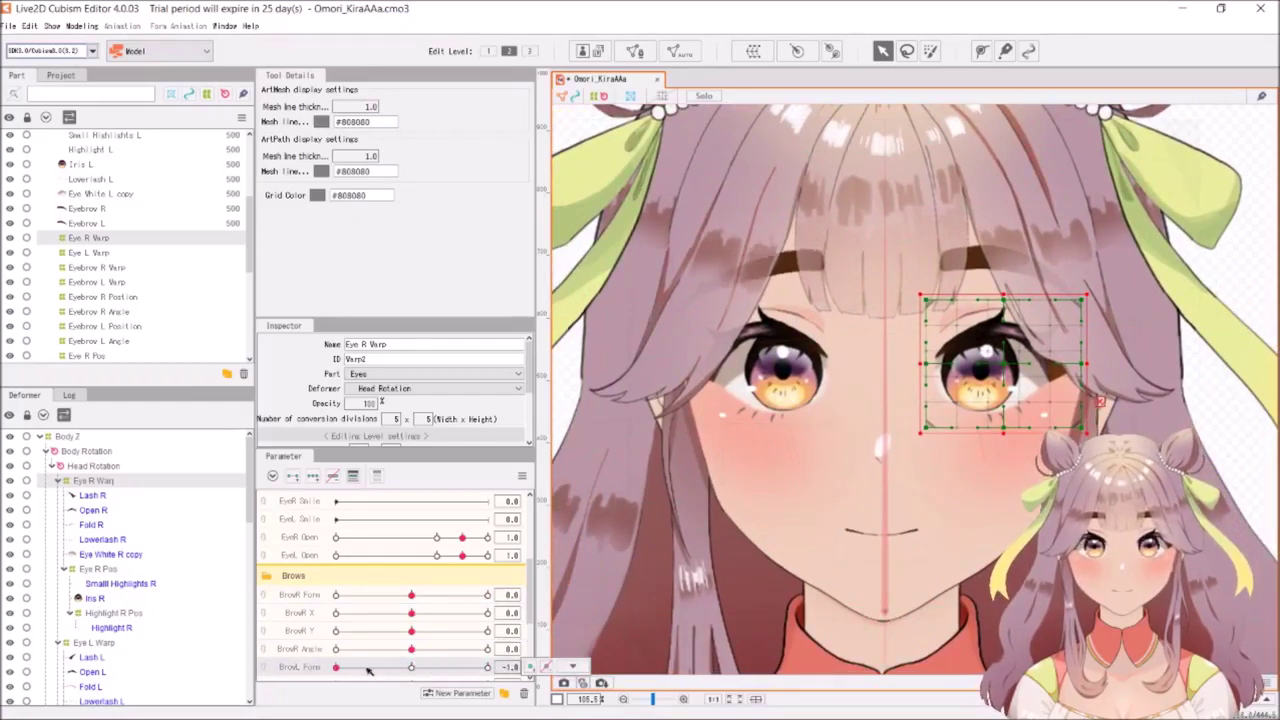
{"action": "scroll", "coordinate": [418, 662], "scroll_direction": "down", "scroll_amount": 1}
{"action": "left_click", "coordinate": [415, 632]}
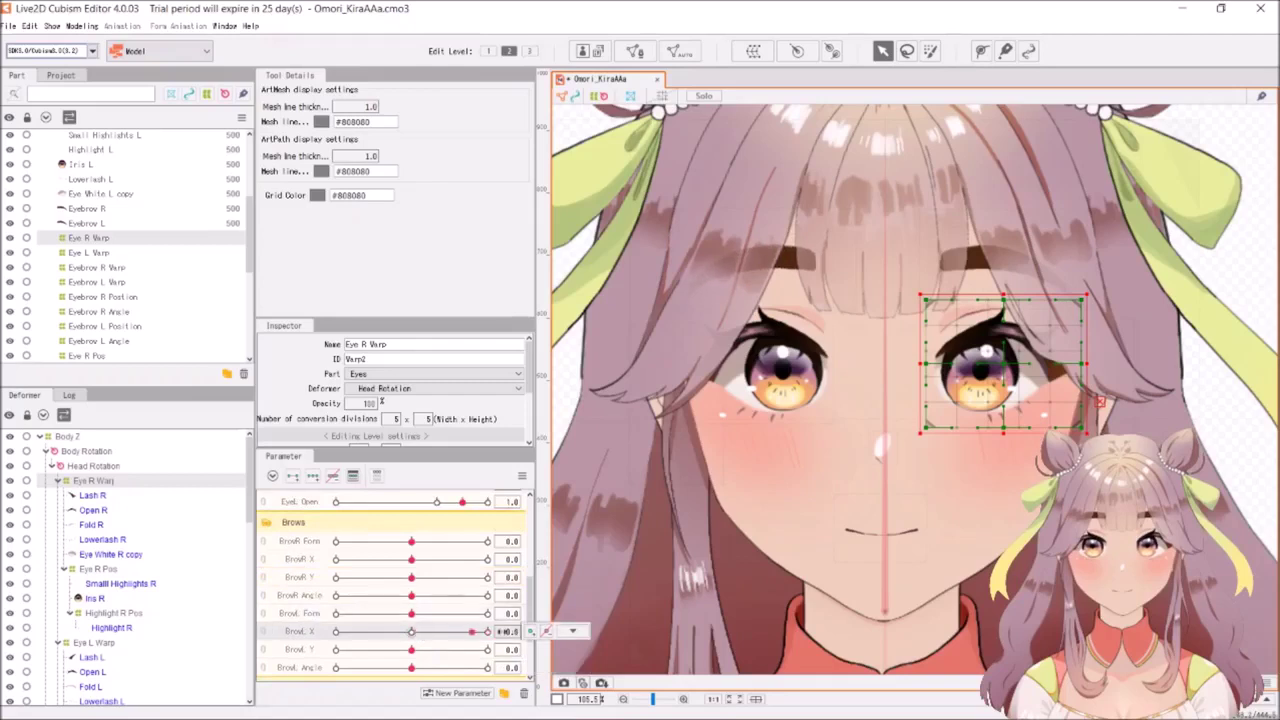
{"action": "left_click_drag", "start_coordinate": [415, 650], "coordinate": [363, 664]}
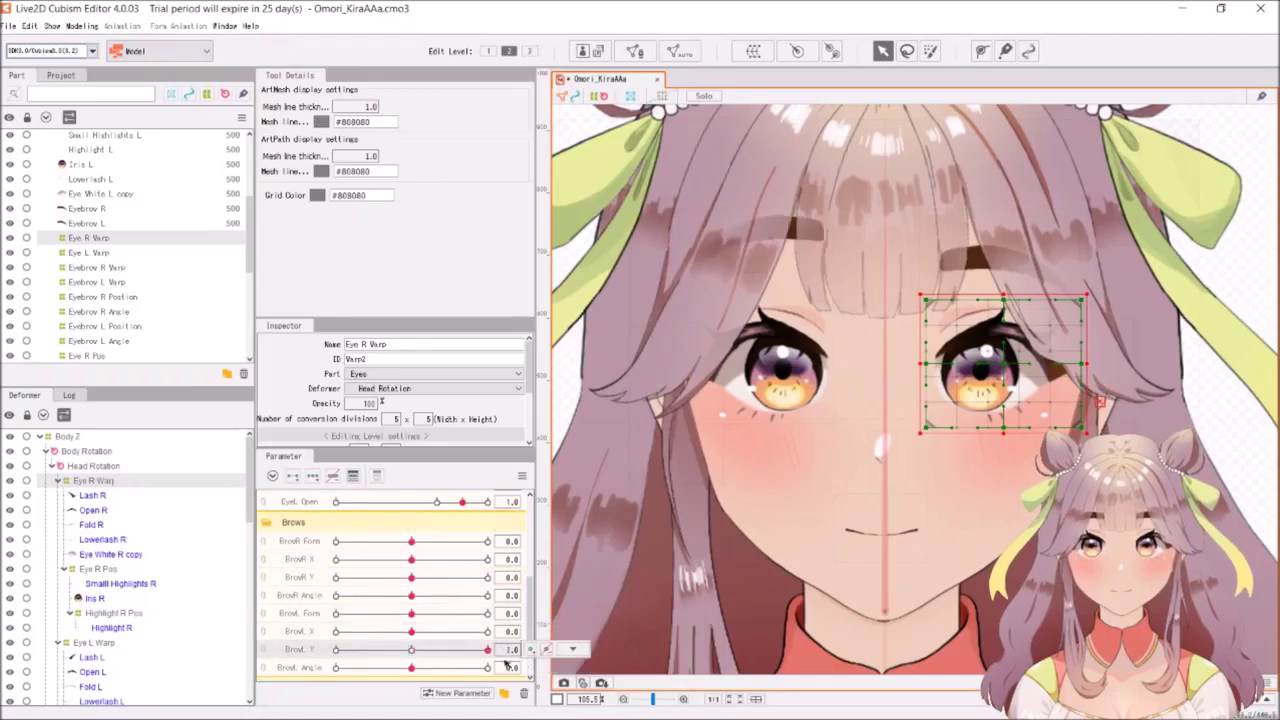
Preview the mouth opening and narrowing into a thin smile, then reset Mouth Form and Open to 0
{"action": "scroll", "coordinate": [411, 652], "scroll_direction": "down", "scroll_amount": 1}
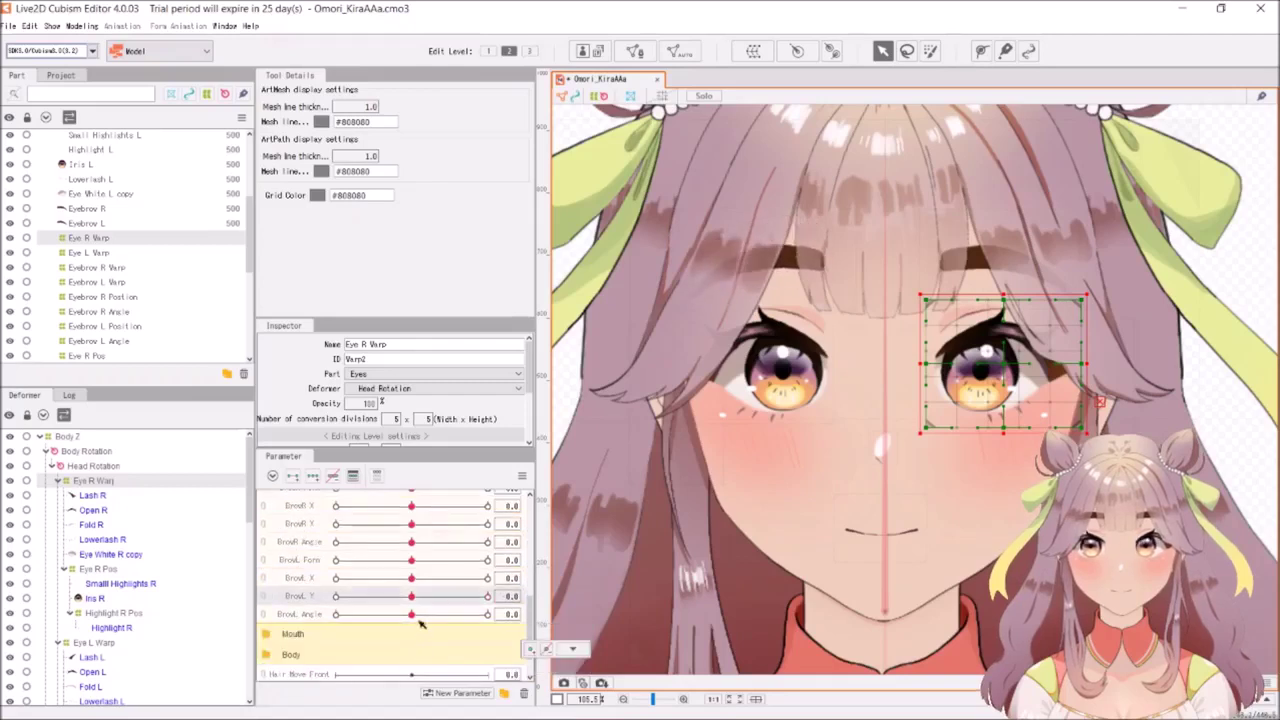
{"action": "scroll", "coordinate": [419, 625], "scroll_direction": "down", "scroll_amount": 1}
{"action": "left_click", "coordinate": [417, 628]}
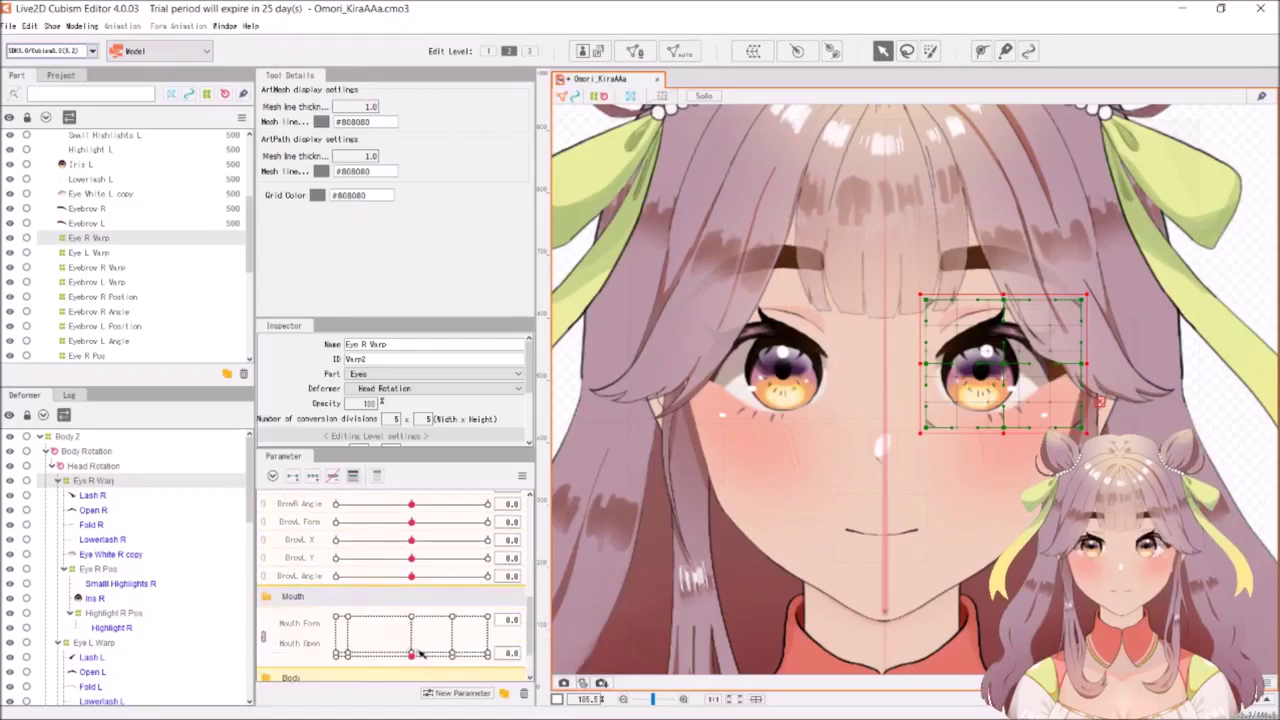
{"action": "left_click_drag", "start_coordinate": [417, 628], "coordinate": [487, 607]}
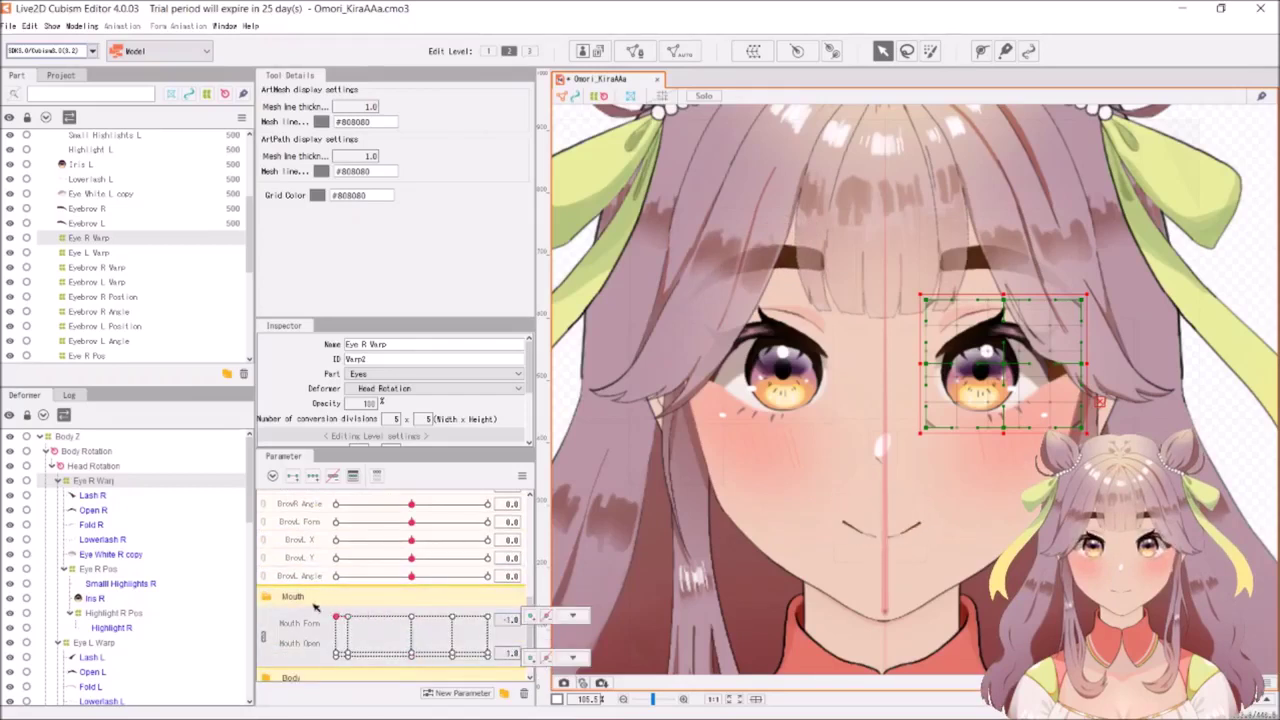
{"action": "mouse_move", "coordinate": [397, 616]}
{"action": "left_mouse_down"}
{"action": "mouse_move", "coordinate": [376, 604]}
{"action": "mouse_move", "coordinate": [500, 645]}
{"action": "mouse_move", "coordinate": [366, 655]}
{"action": "mouse_move", "coordinate": [309, 676]}
{"action": "left_mouse_up"}
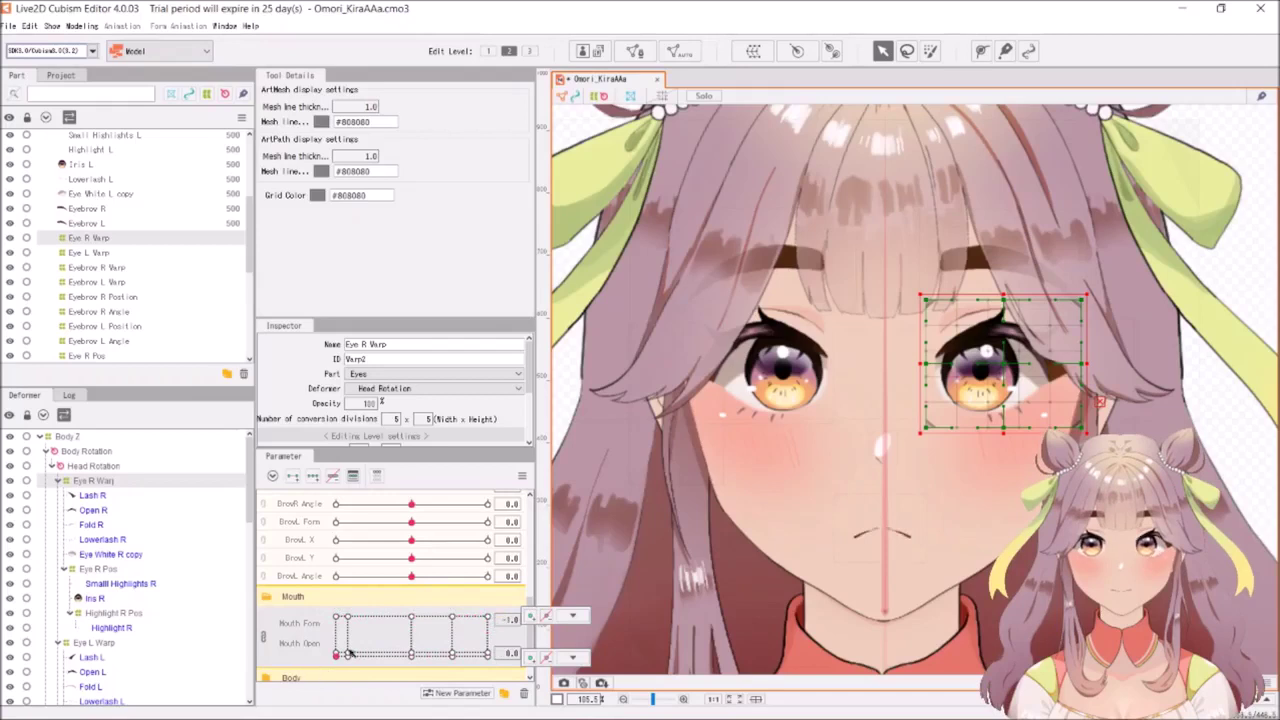
{"action": "scroll", "coordinate": [349, 652], "scroll_direction": "down", "scroll_amount": 1}
{"action": "left_click", "coordinate": [413, 602]}
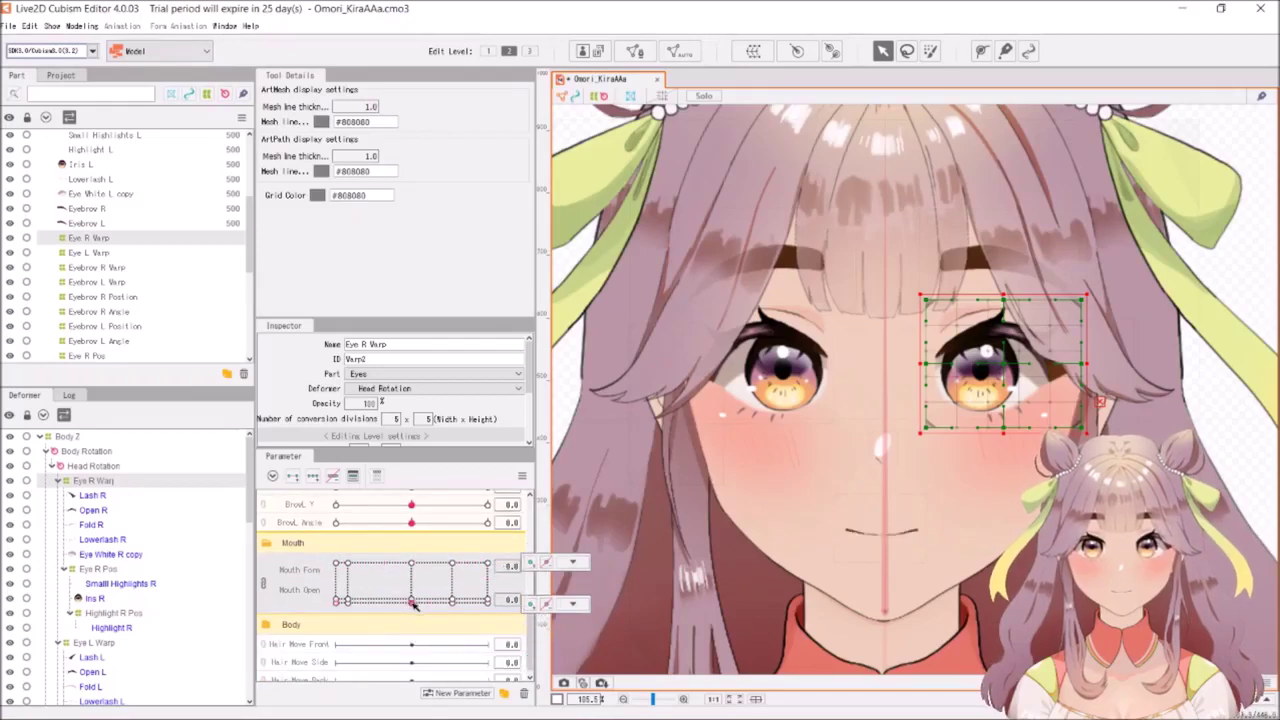
{"action": "scroll", "coordinate": [421, 648], "scroll_direction": "down", "scroll_amount": 1}
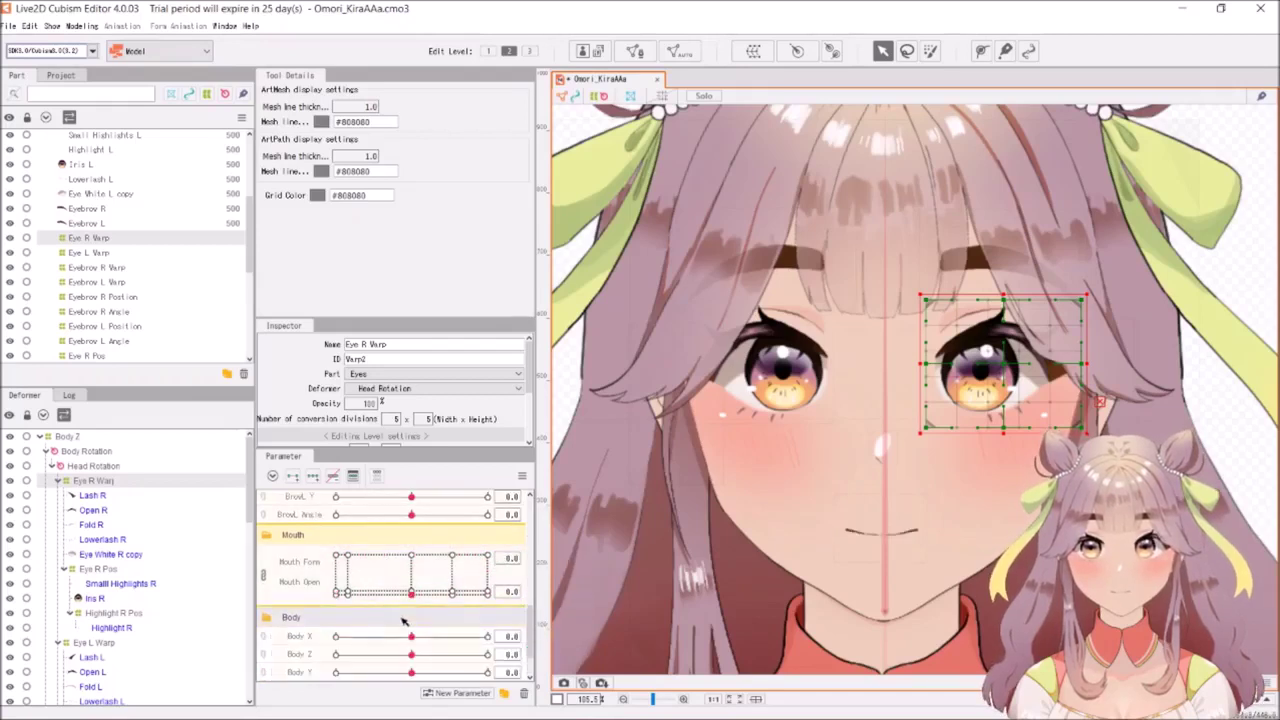
{"action": "scroll", "coordinate": [404, 621], "scroll_direction": "down", "scroll_amount": 1}
{"action": "scroll", "coordinate": [920, 545], "scroll_direction": "down", "scroll_amount": 5}
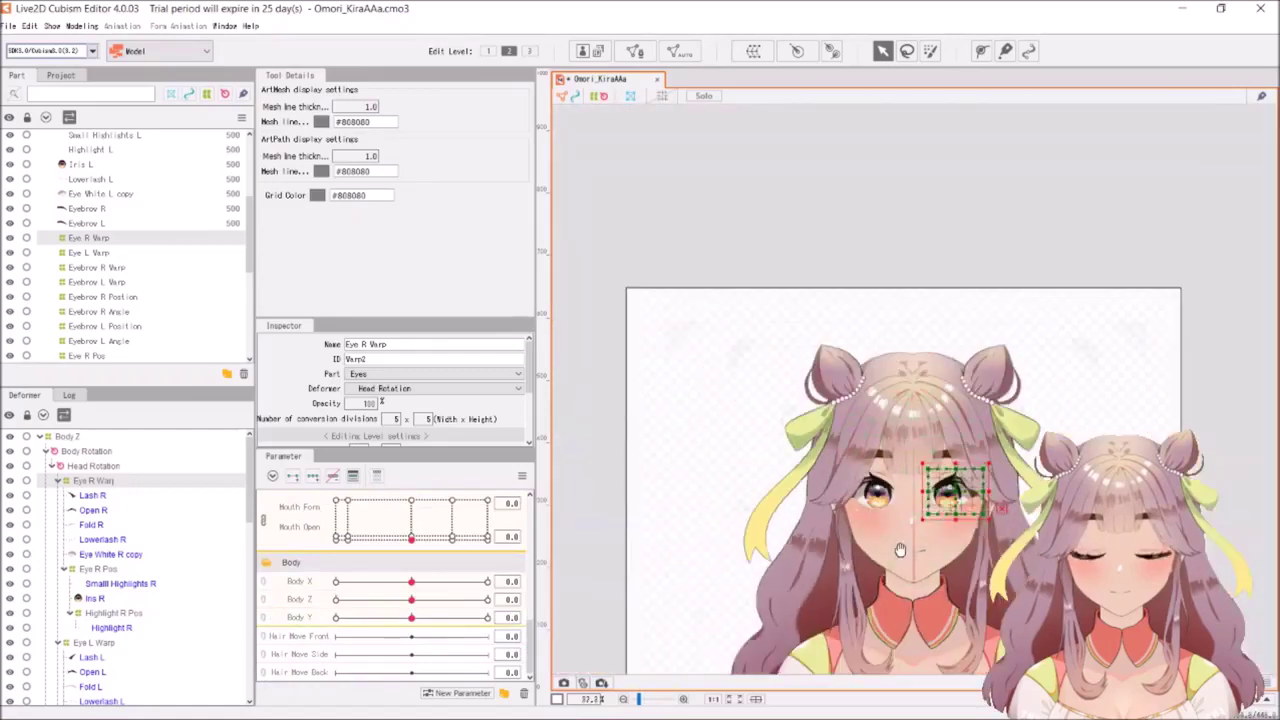
Preview the body turn and tilt with Body X, Z and Y, then deselect the eye warp
{"action": "left_click_drag", "start_coordinate": [900, 549], "coordinate": [904, 376]}
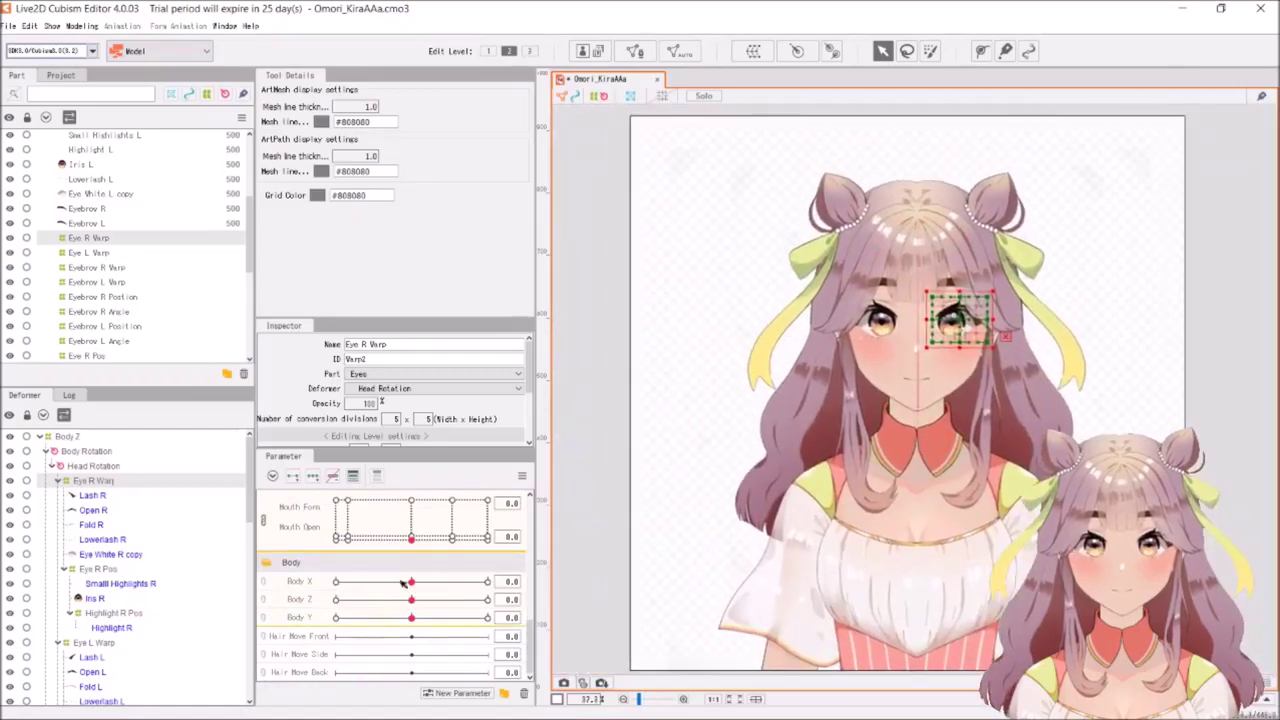
{"action": "left_click_drag", "start_coordinate": [410, 581], "coordinate": [464, 581]}
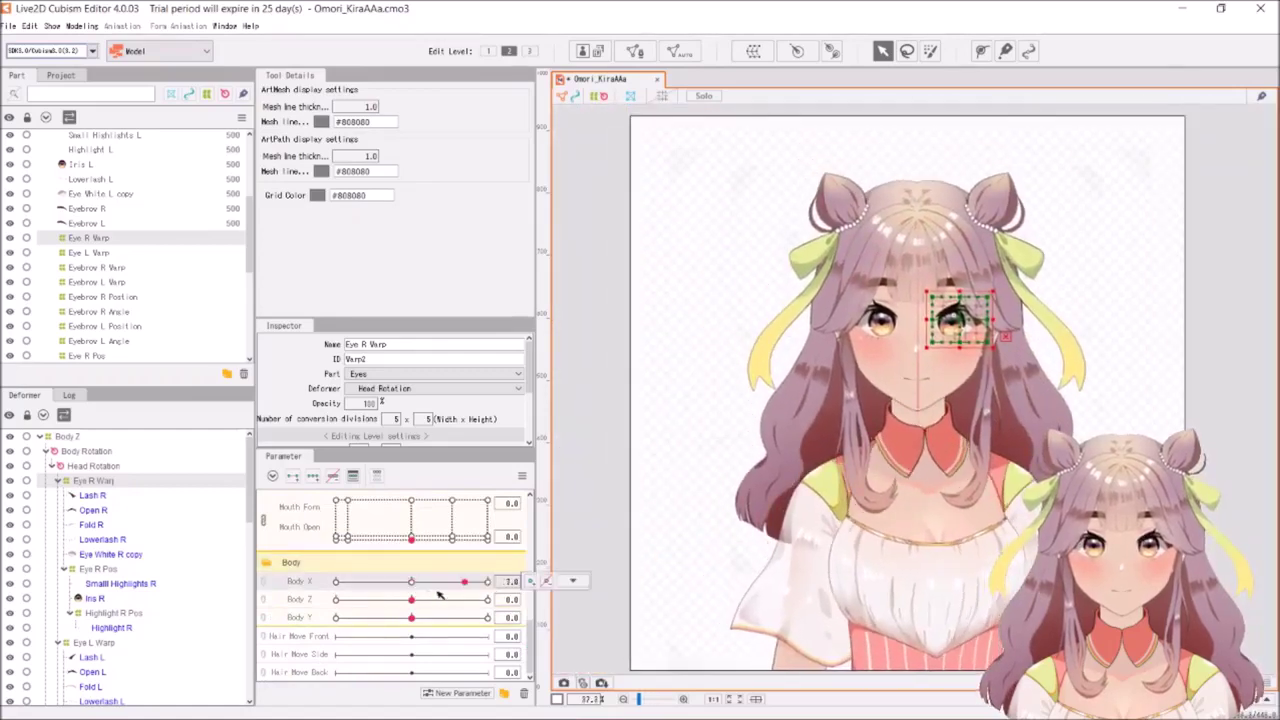
{"action": "left_click", "coordinate": [411, 582]}
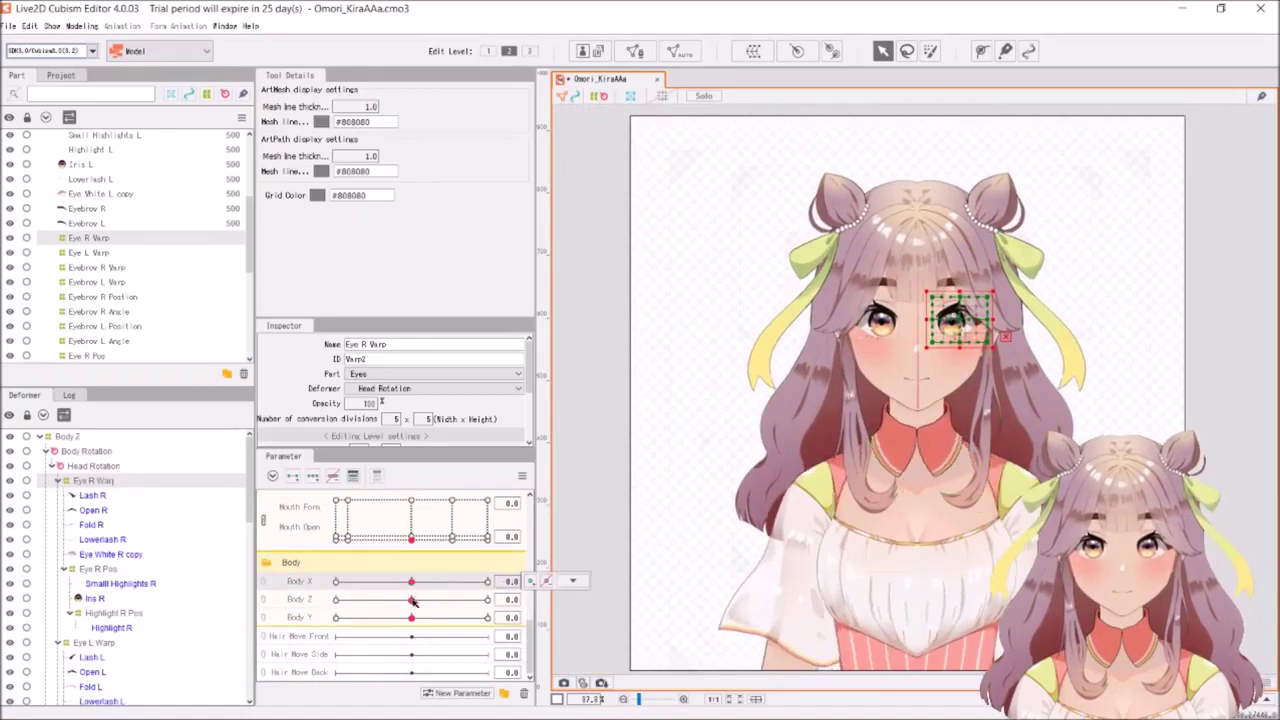
{"action": "left_click_drag", "start_coordinate": [413, 601], "coordinate": [320, 612]}
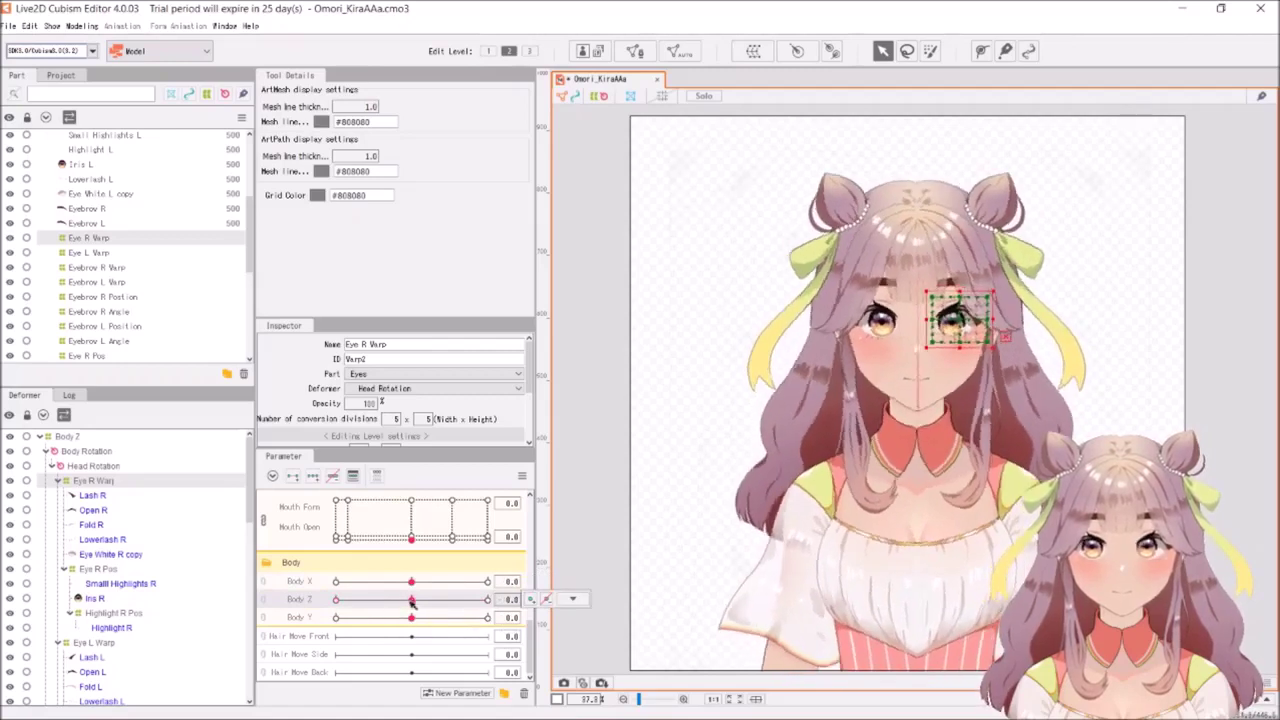
{"action": "left_click_drag", "start_coordinate": [418, 619], "coordinate": [487, 619]}
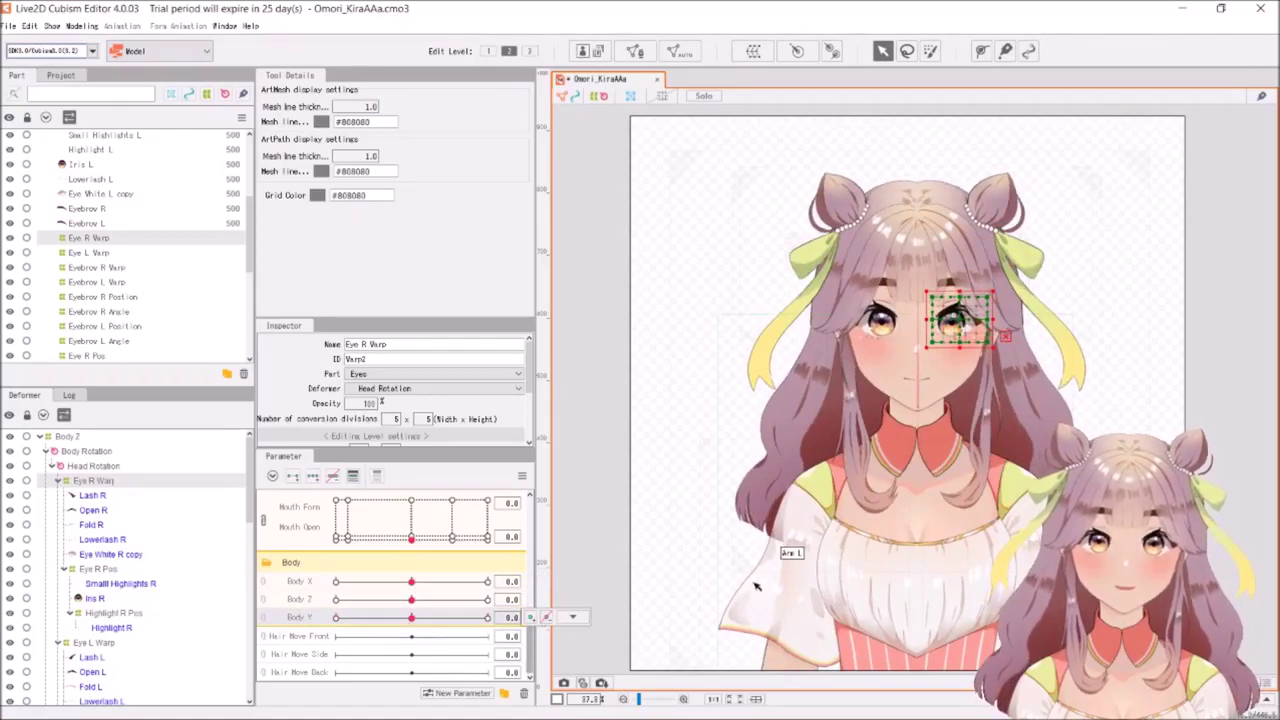
{"action": "left_click", "coordinate": [572, 617]}
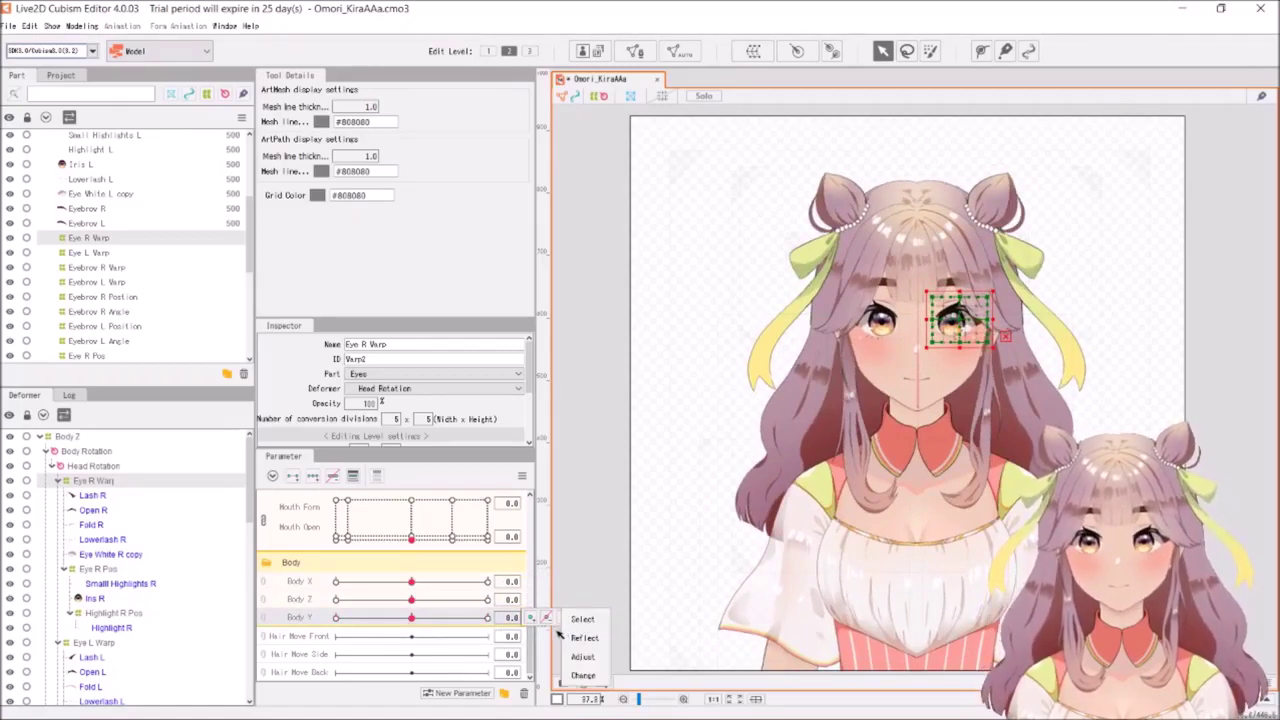
{"action": "left_click", "coordinate": [598, 601]}
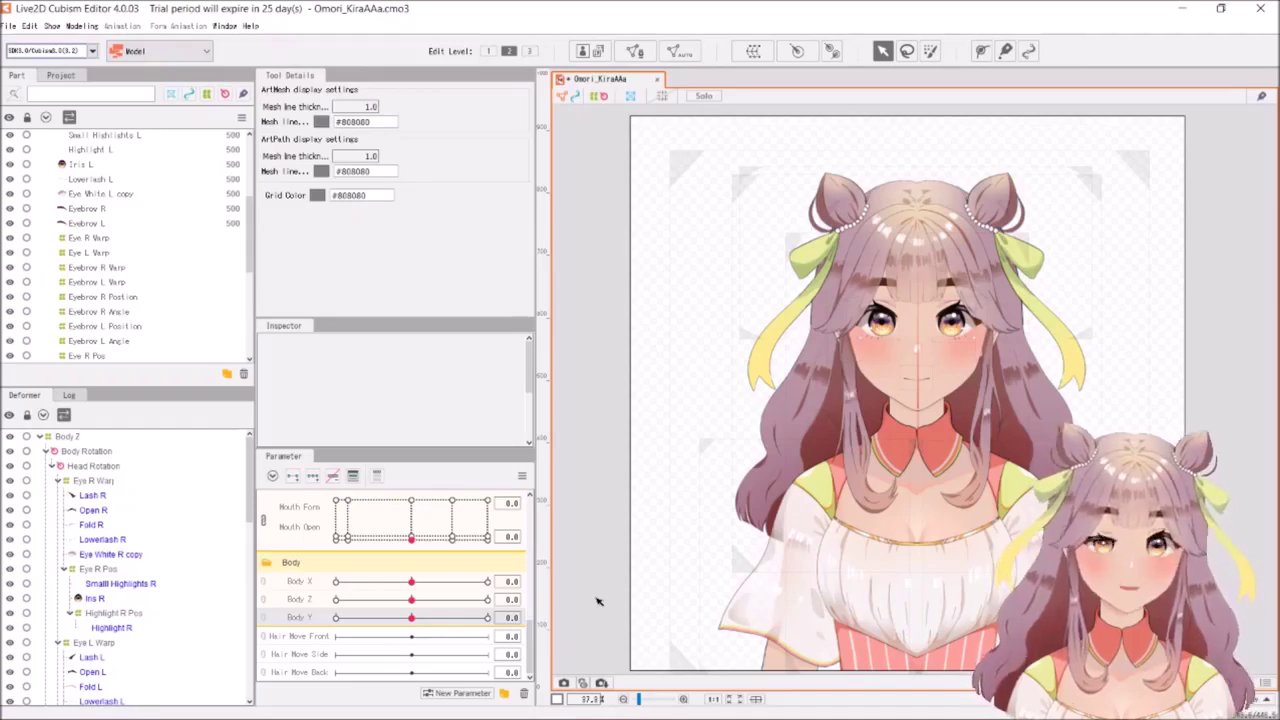
Turn the head with the Angle X/Y control, then recentre it to 0
{"action": "scroll", "coordinate": [308, 617], "scroll_direction": "up", "scroll_amount": 5}
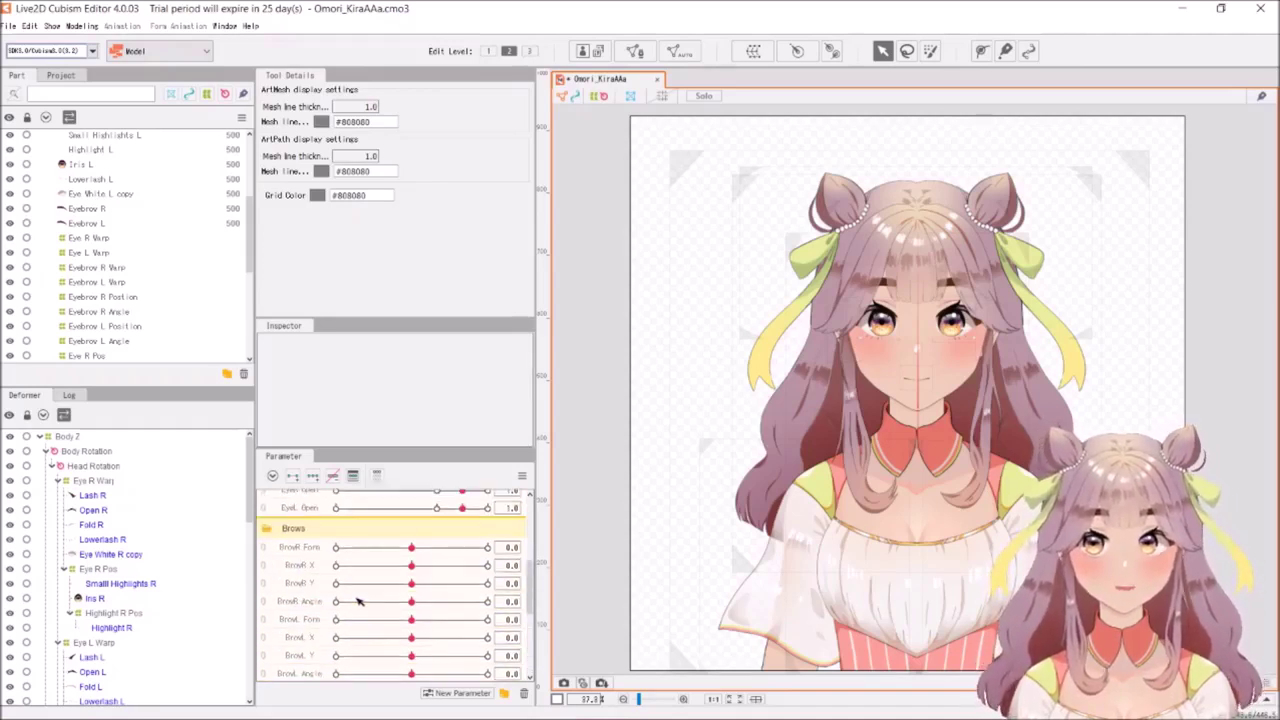
{"action": "scroll", "coordinate": [378, 611], "scroll_direction": "up", "scroll_amount": 3}
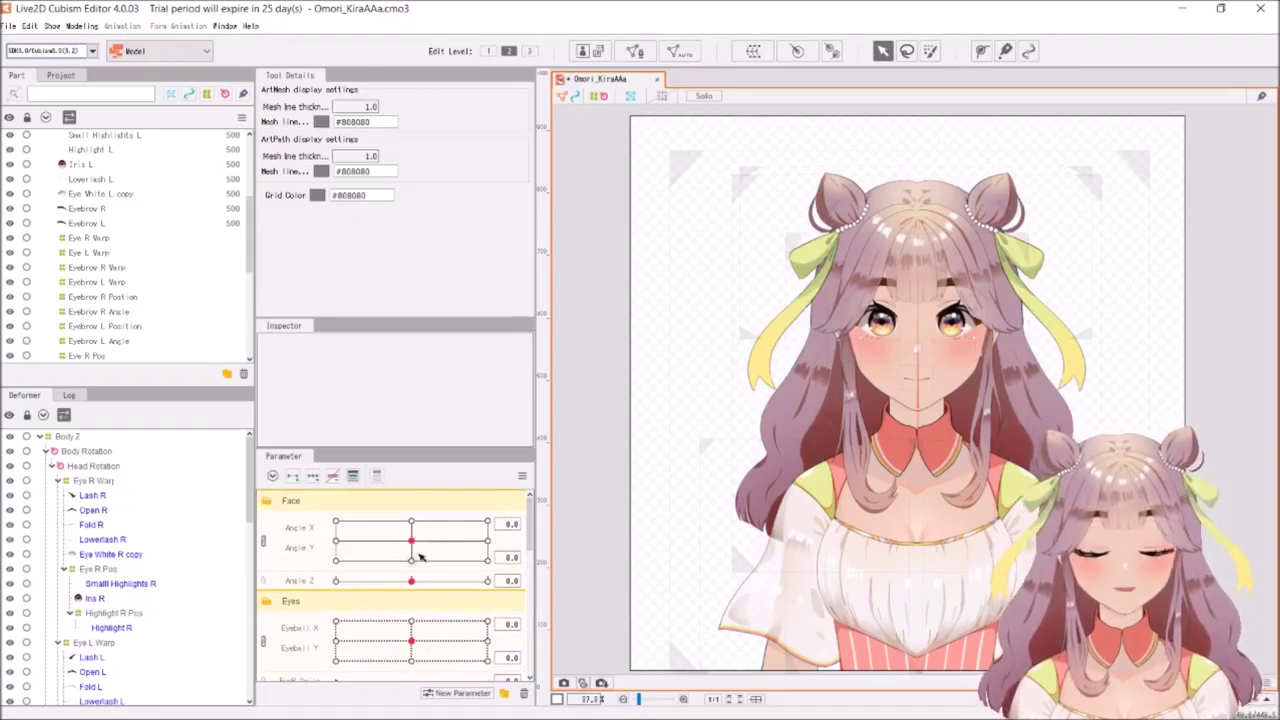
{"action": "mouse_move", "coordinate": [411, 545]}
{"action": "left_mouse_down"}
{"action": "mouse_move", "coordinate": [431, 540]}
{"action": "mouse_move", "coordinate": [411, 541]}
{"action": "left_mouse_up"}
{"action": "left_click", "coordinate": [572, 561]}
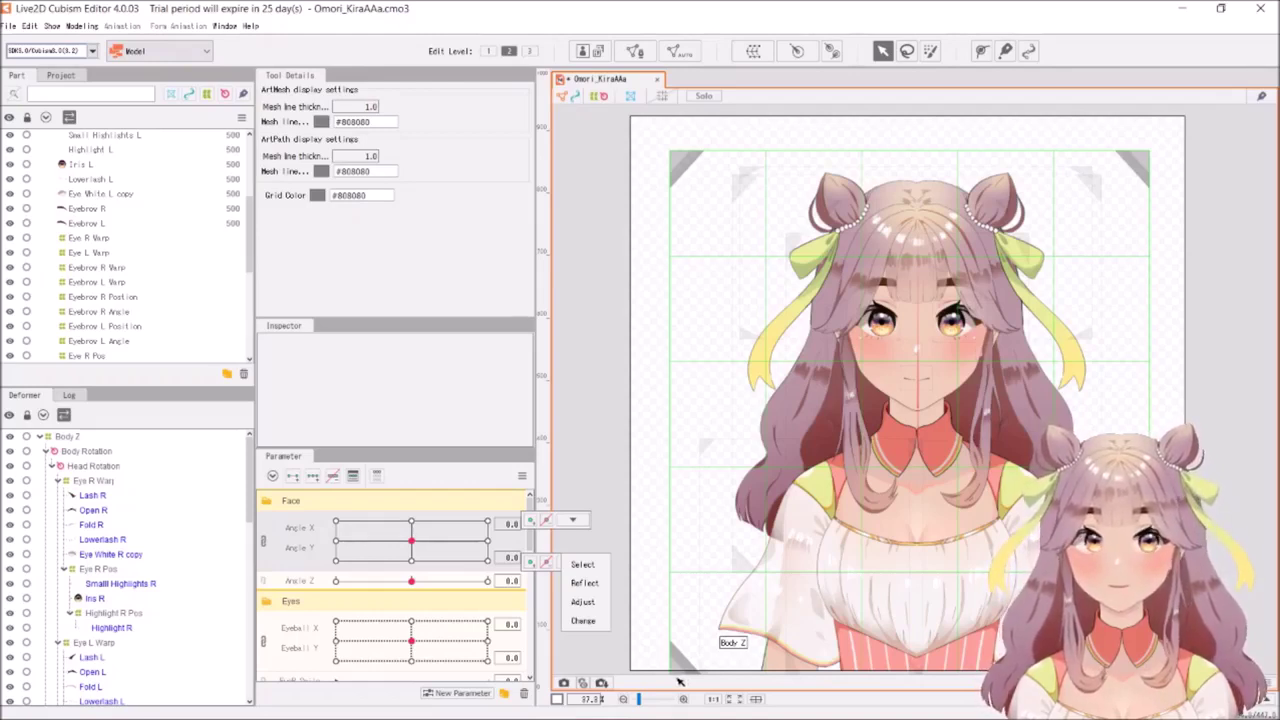
{"action": "left_click", "coordinate": [678, 682]}
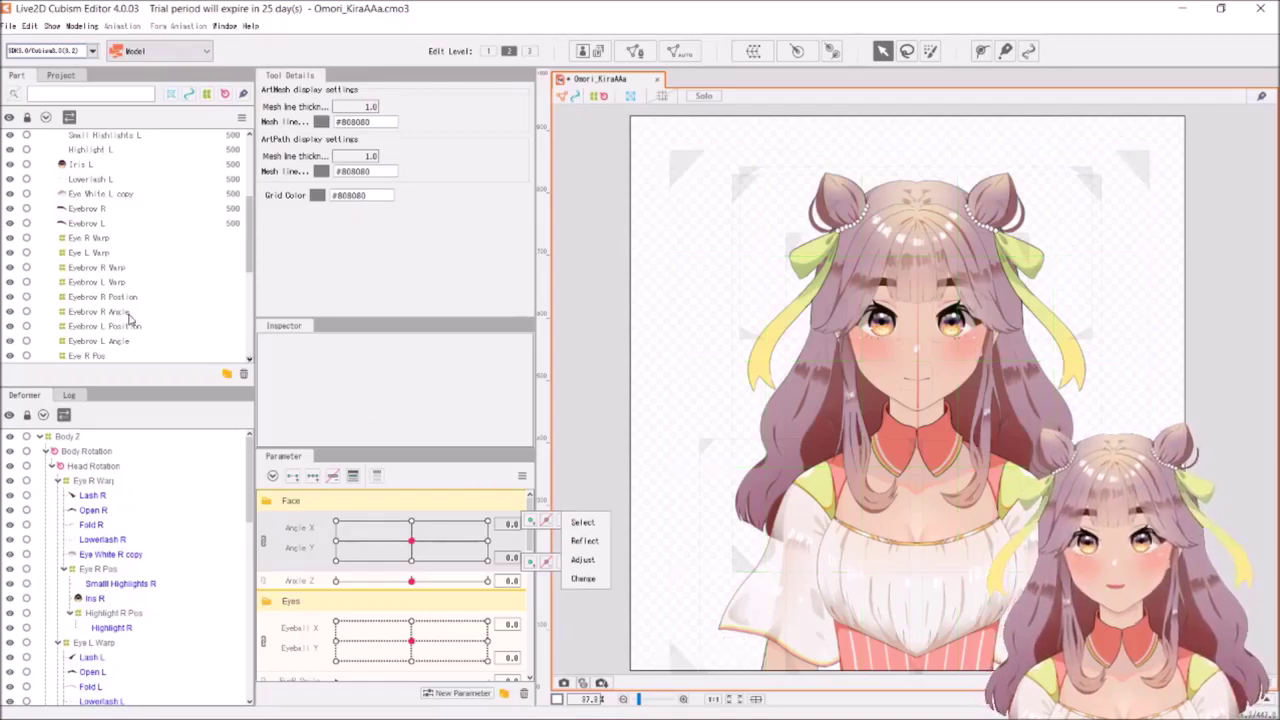
Select the Iris R art mesh under Eye R Pos, briefly checking Eye White R
{"action": "scroll", "coordinate": [115, 240], "scroll_direction": "up", "scroll_amount": 4}
{"action": "left_click", "coordinate": [104, 240]}
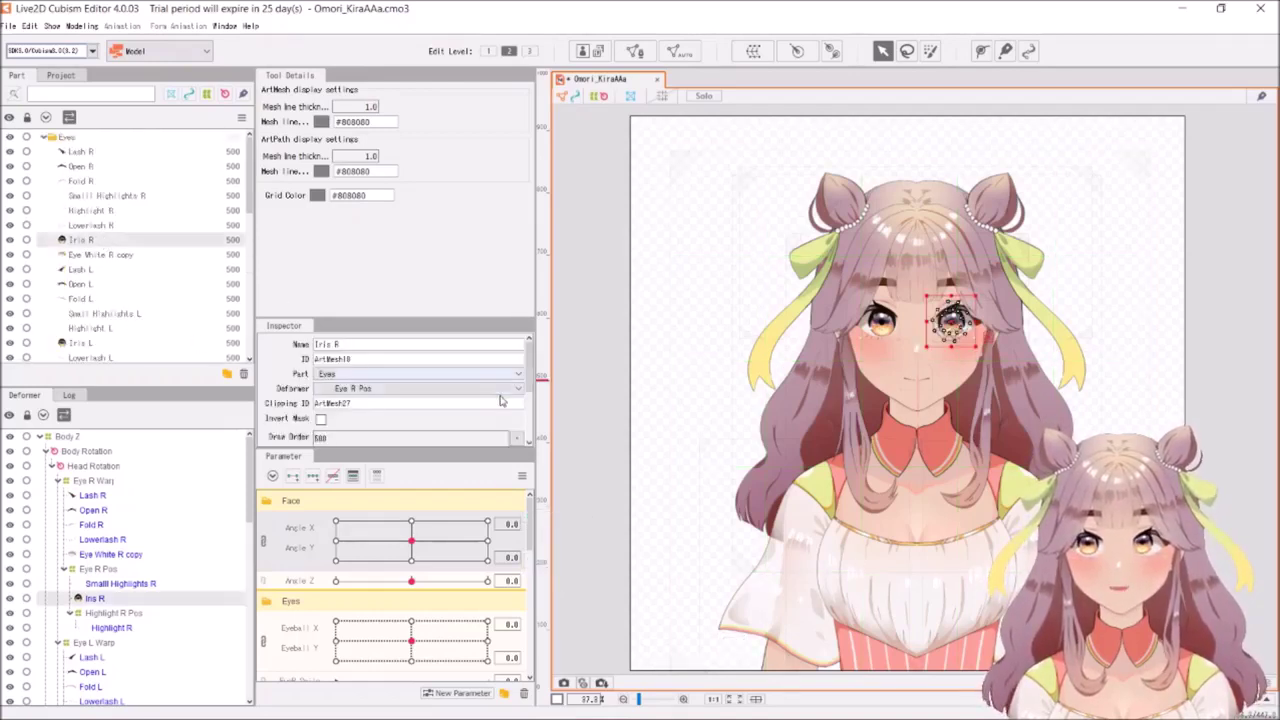
{"action": "scroll", "coordinate": [359, 404], "scroll_direction": "down", "scroll_amount": 2}
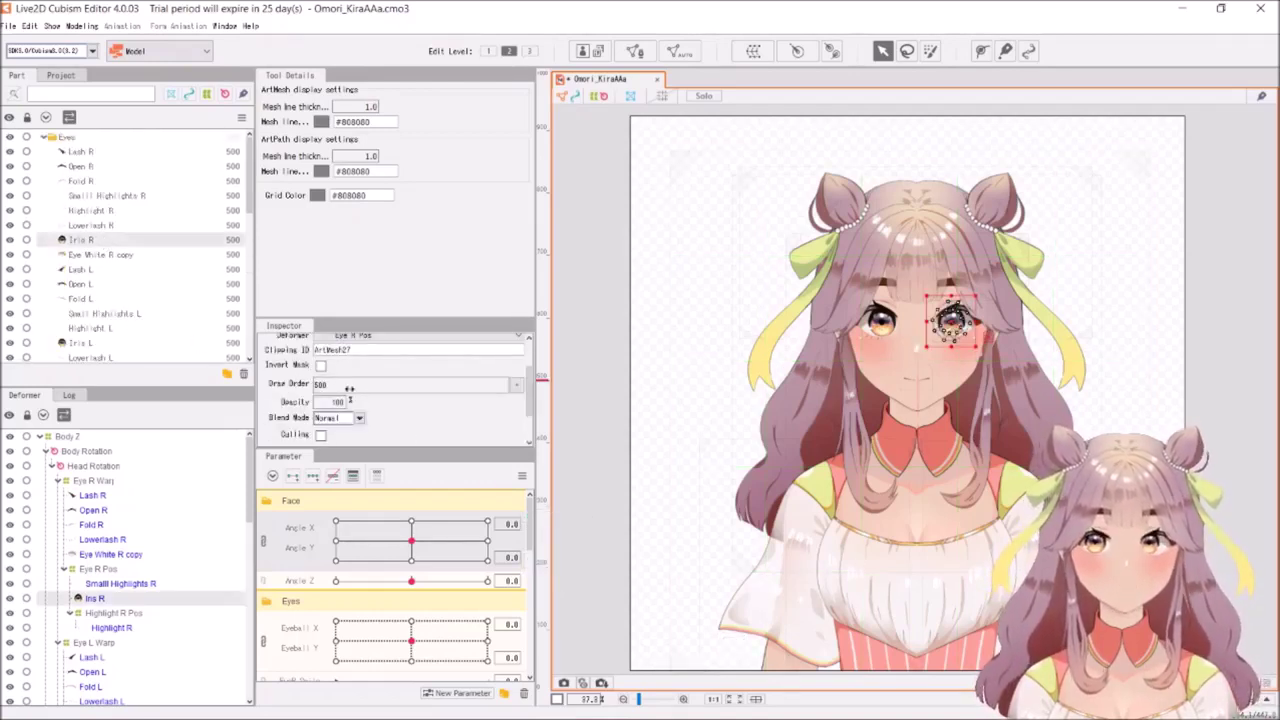
{"action": "left_click", "coordinate": [125, 255]}
{"action": "left_click", "coordinate": [114, 240]}
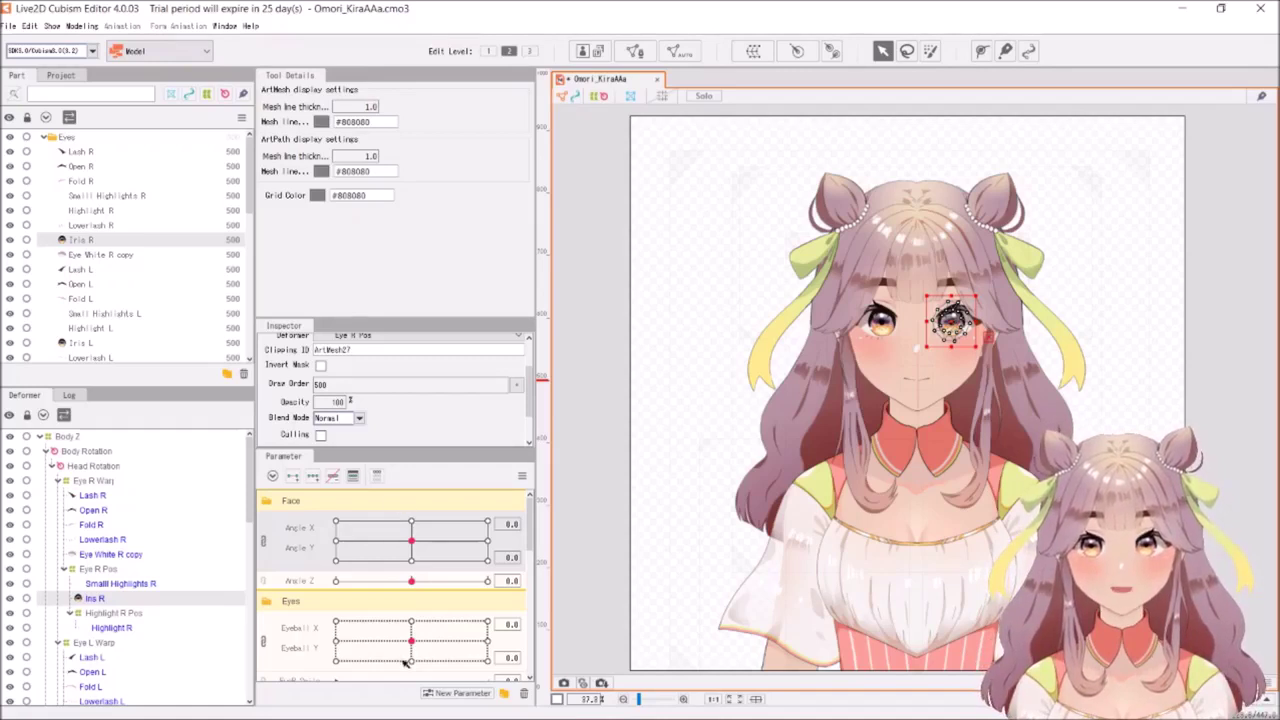
Vary Mouth Form and Mouth Open, ending at Mouth Open 1.0 and Form 0
{"action": "scroll", "coordinate": [408, 620], "scroll_direction": "down", "scroll_amount": 3}
{"action": "scroll", "coordinate": [408, 618], "scroll_direction": "down", "scroll_amount": 3}
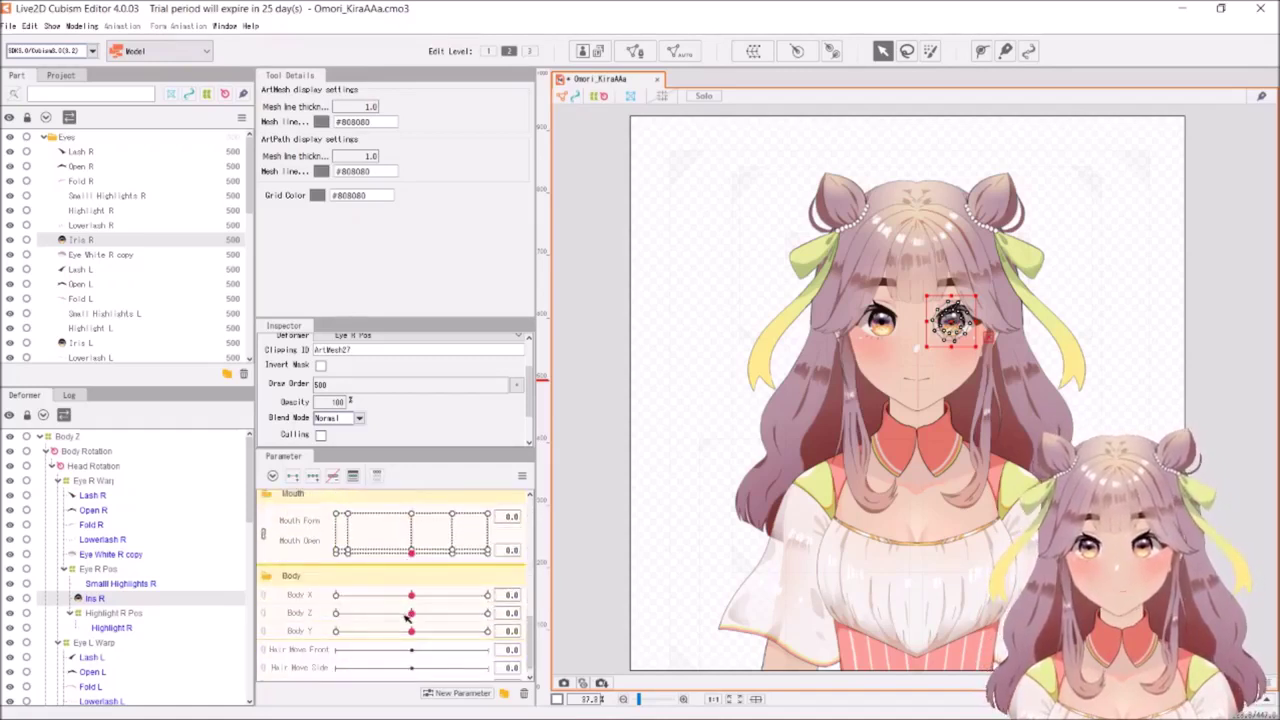
{"action": "scroll", "coordinate": [408, 618], "scroll_direction": "up", "scroll_amount": 1}
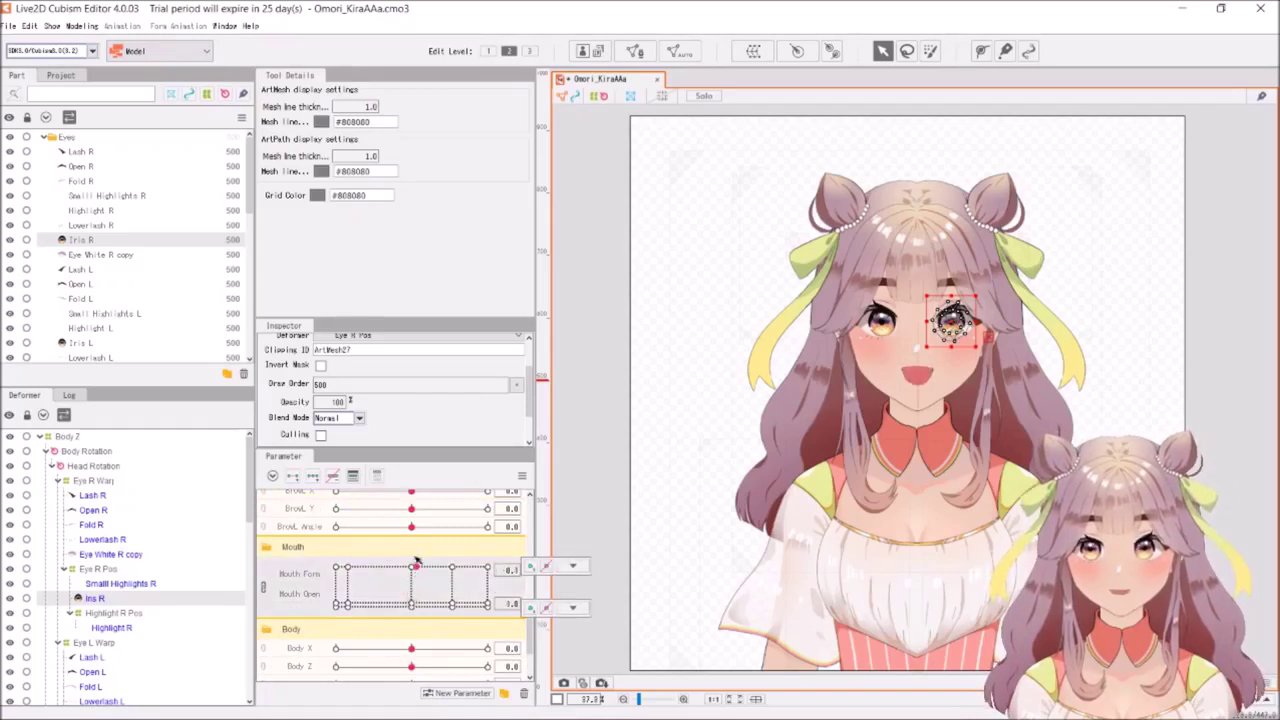
{"action": "mouse_move", "coordinate": [423, 605]}
{"action": "left_mouse_down"}
{"action": "mouse_move", "coordinate": [418, 614]}
{"action": "mouse_move", "coordinate": [416, 568]}
{"action": "mouse_move", "coordinate": [414, 622]}
{"action": "left_mouse_up"}
{"action": "mouse_move", "coordinate": [325, 621]}
{"action": "left_mouse_down"}
{"action": "mouse_move", "coordinate": [418, 636]}
{"action": "mouse_move", "coordinate": [414, 602]}
{"action": "left_mouse_up"}
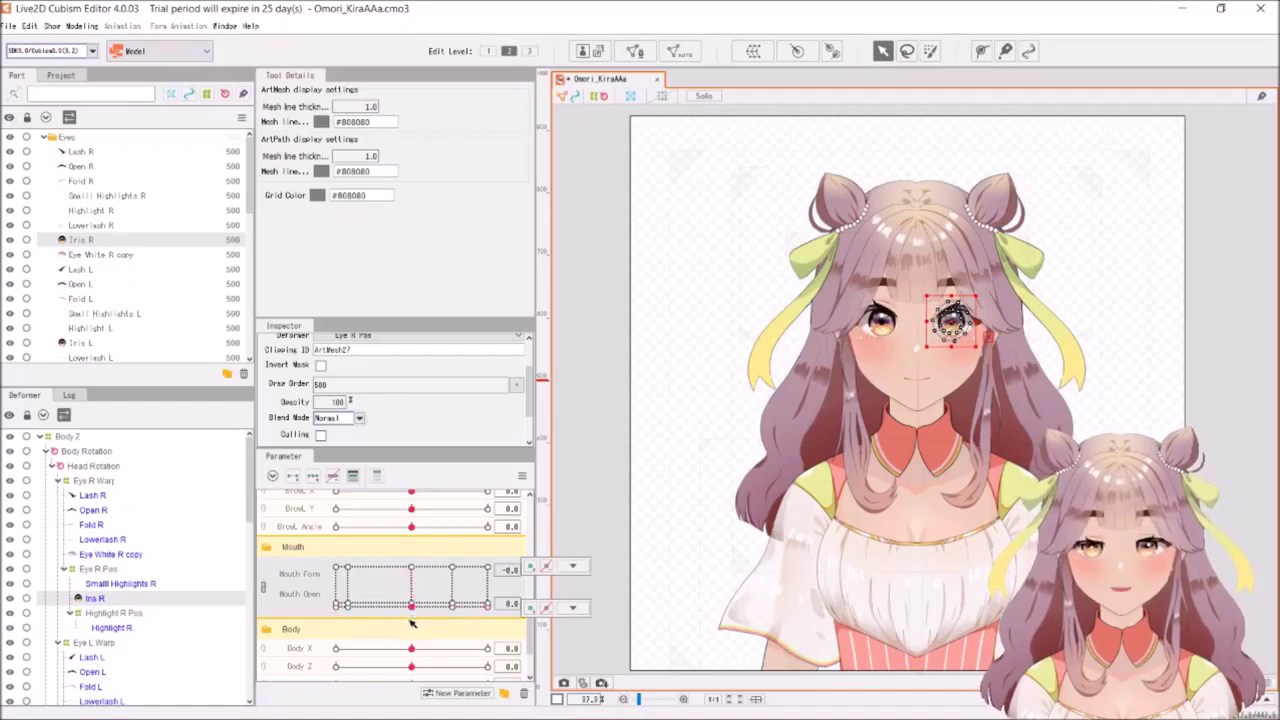
{"action": "left_click_drag", "start_coordinate": [414, 600], "coordinate": [414, 575]}
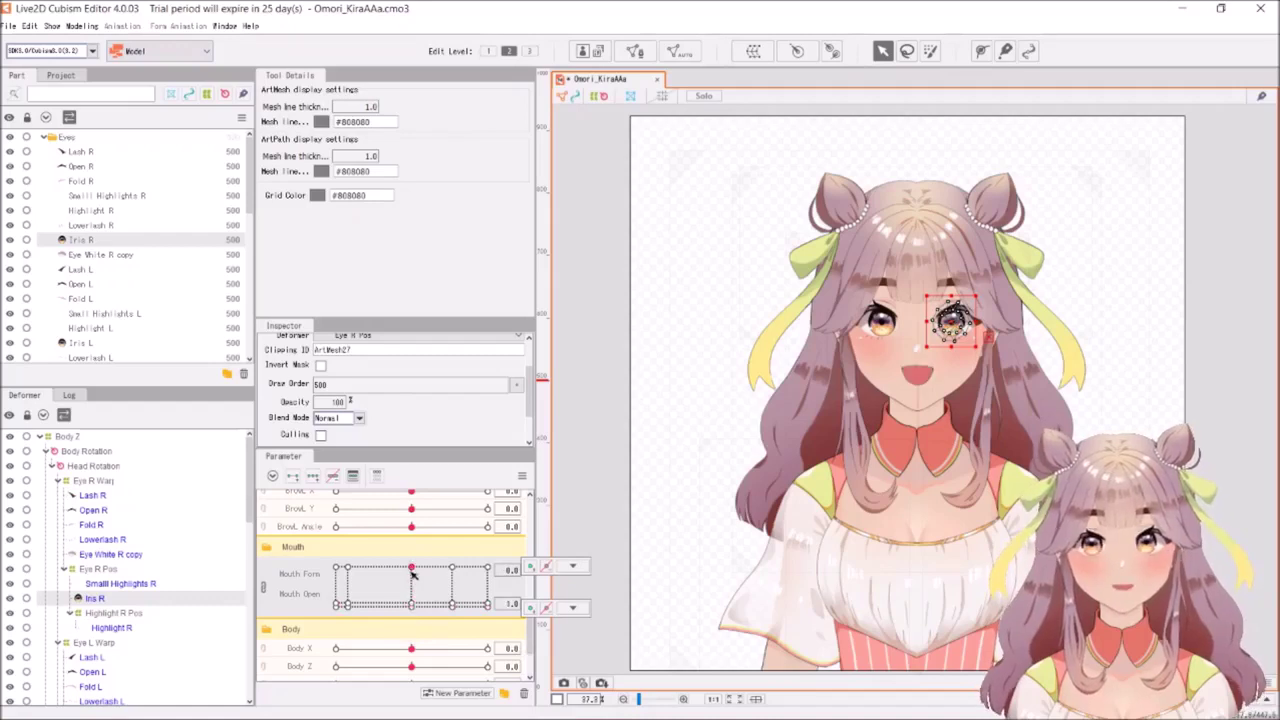